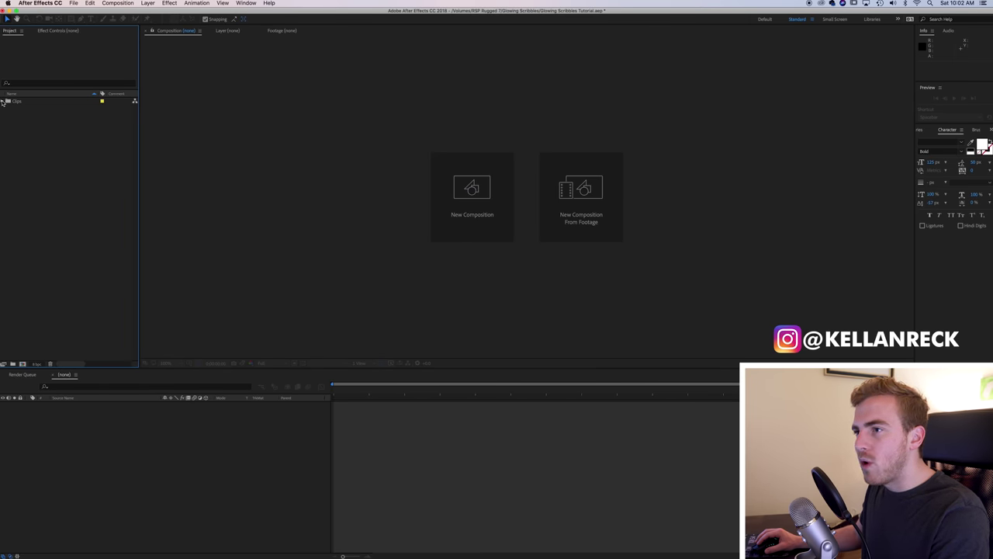
- Create a composition from the Mookie Betts Footage for Painting clip
drag(29, 109, 38, 200)
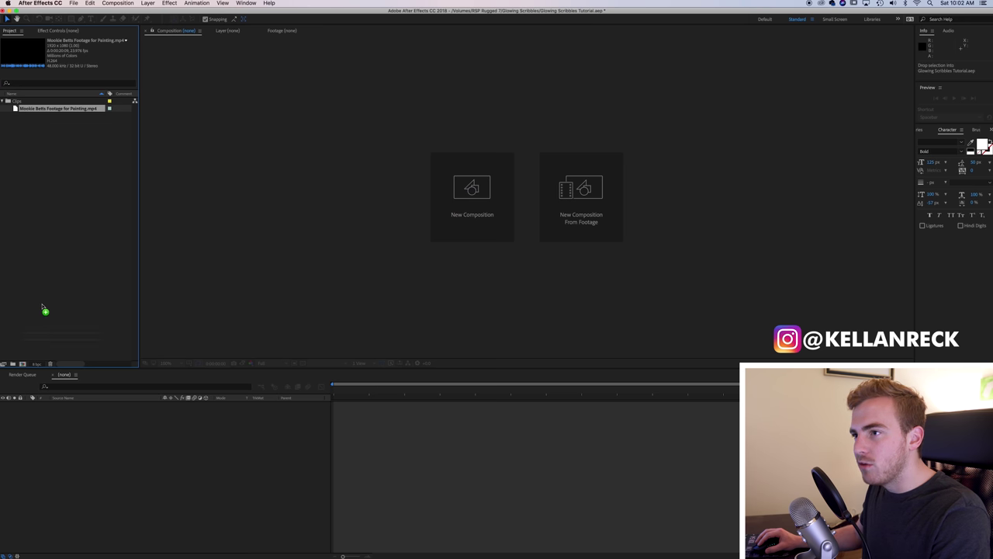
drag(50, 112, 45, 111)
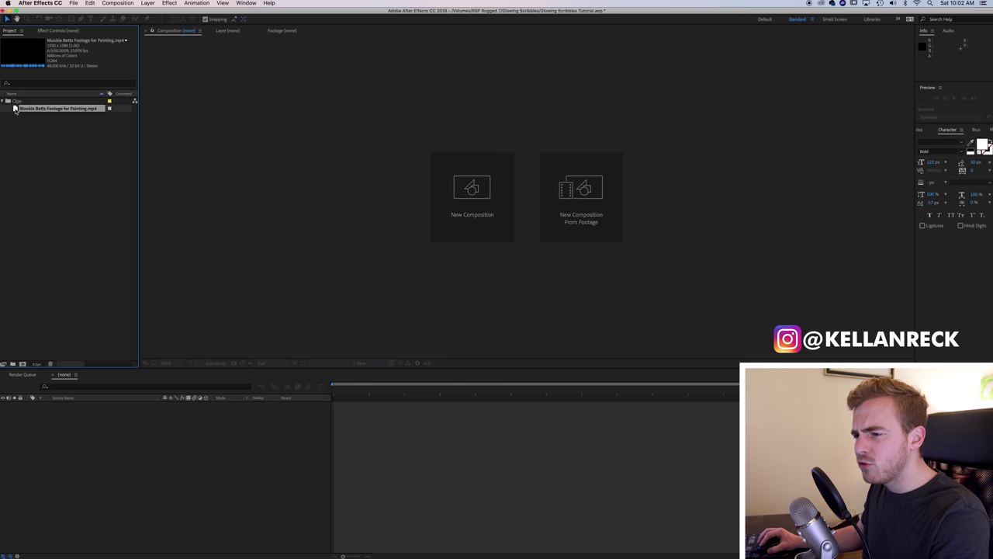
drag(14, 109, 22, 364)
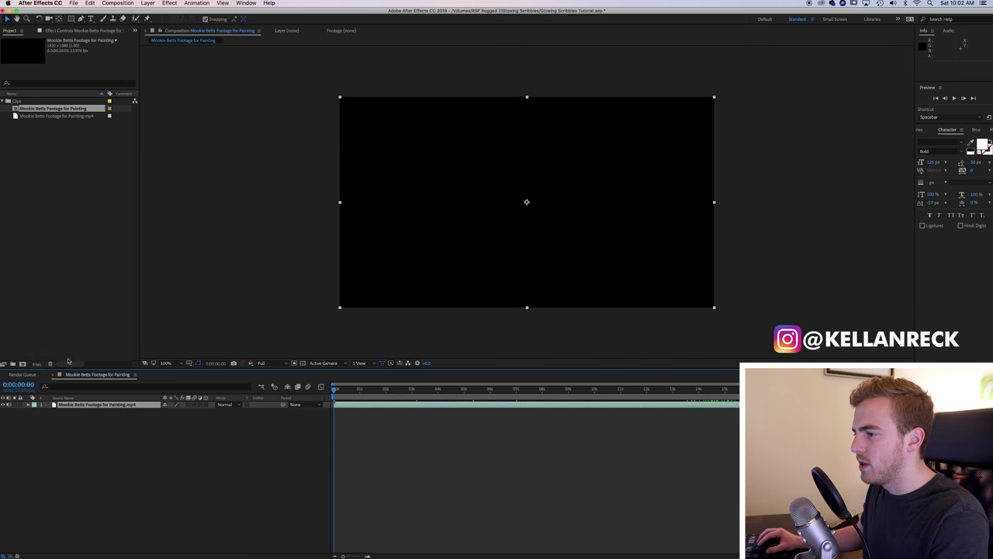
- Preview the footage, settle on the frame with number 50 at the plate, and select the layer
drag(346, 393, 464, 397)
key(space)
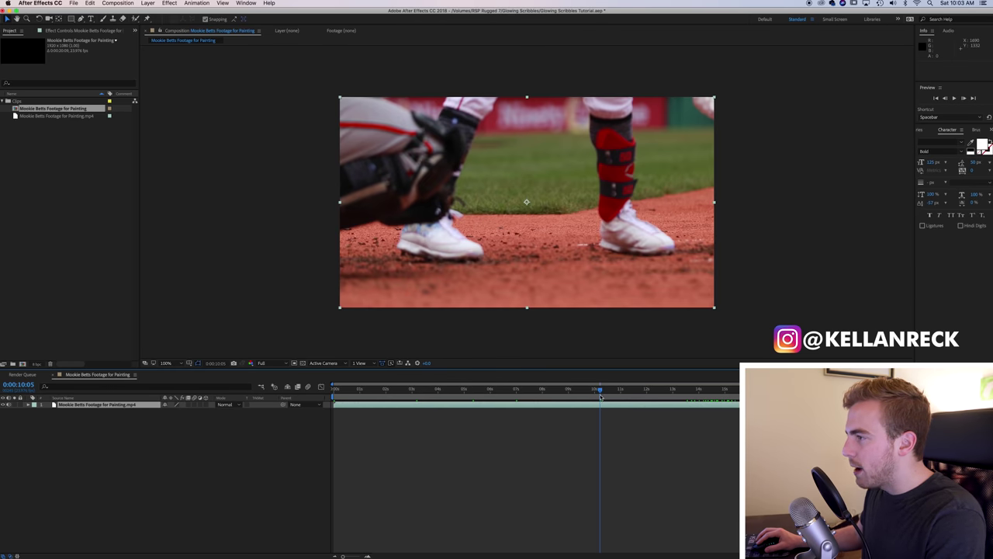
drag(600, 396, 633, 396)
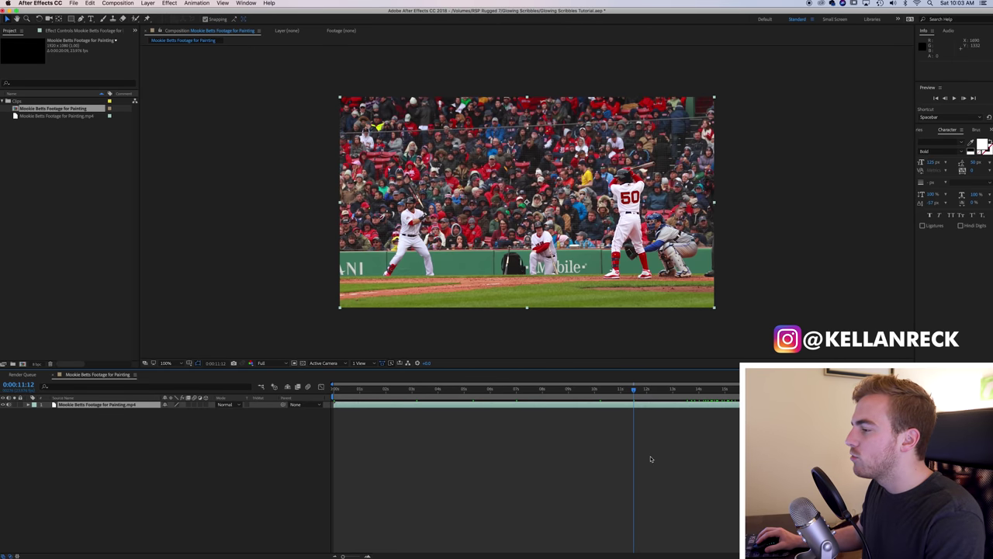
mouse_move(636, 392)
mouse_down()
mouse_move(617, 392)
mouse_move(630, 394)
mouse_up()
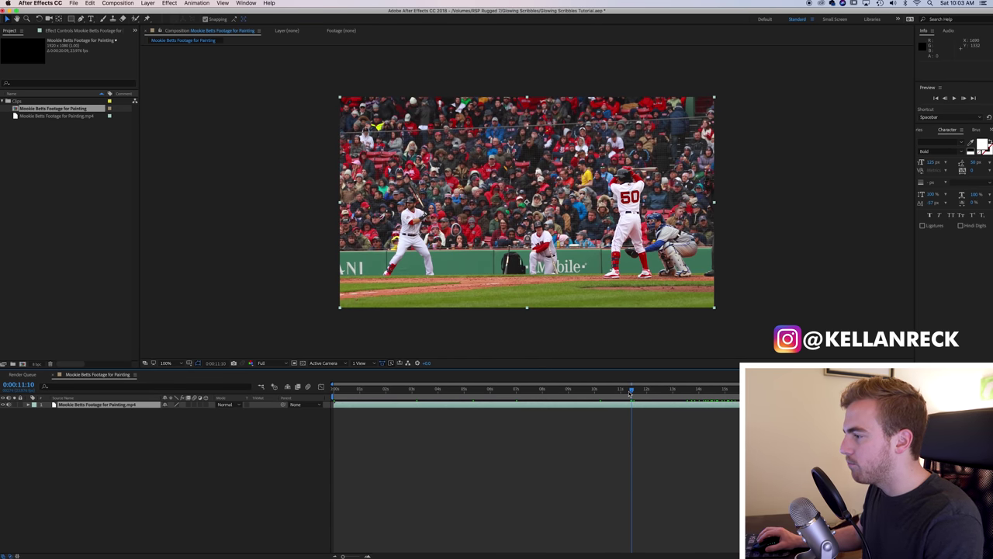
click(665, 439)
click(643, 406)
click(639, 433)
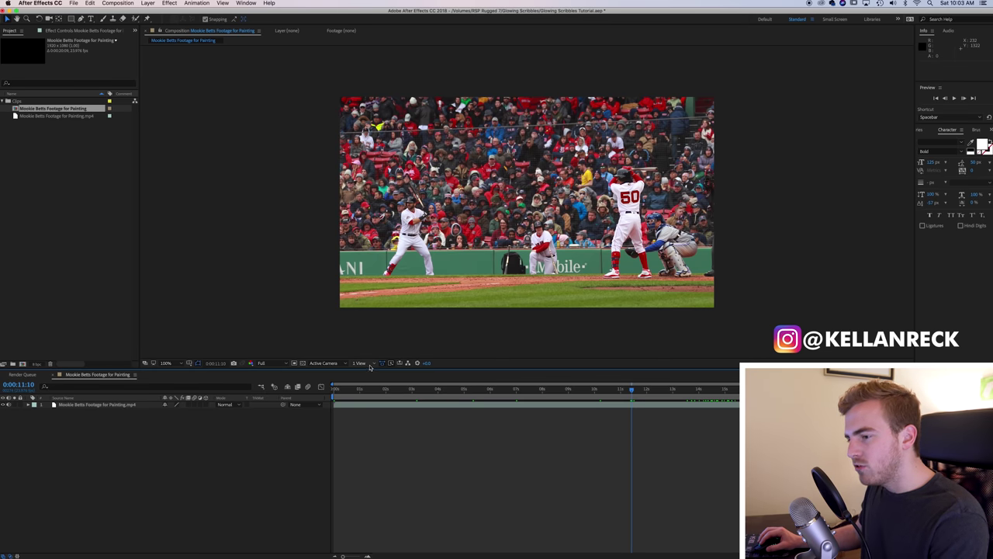
click(104, 406)
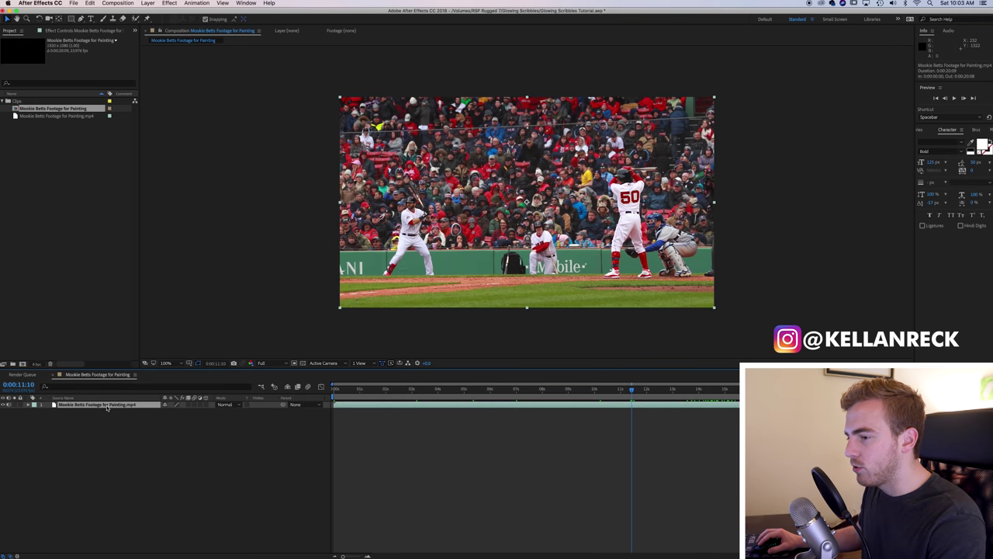
- Open the footage layer in its own Layer viewer with the Brush tool and show the Paint panel
double_click(107, 406)
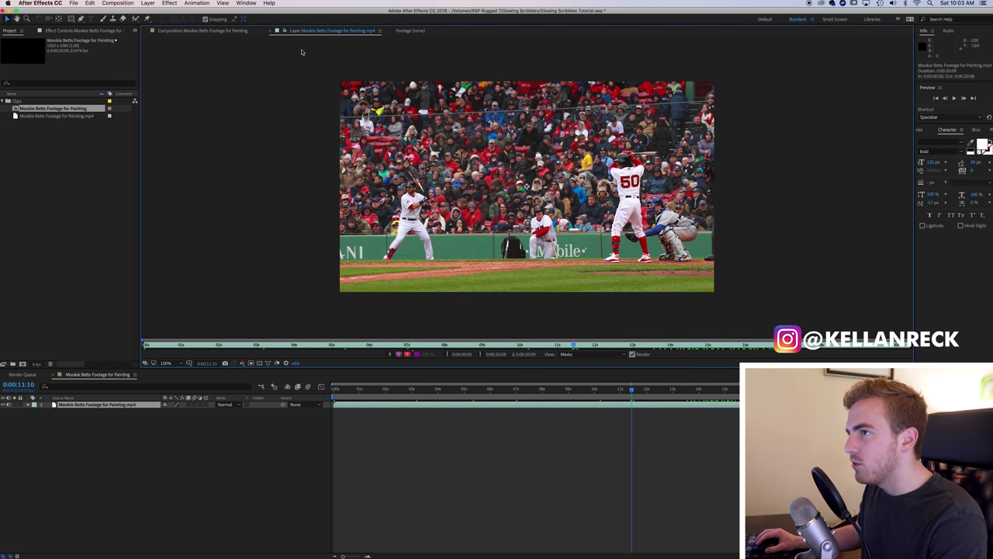
click(104, 19)
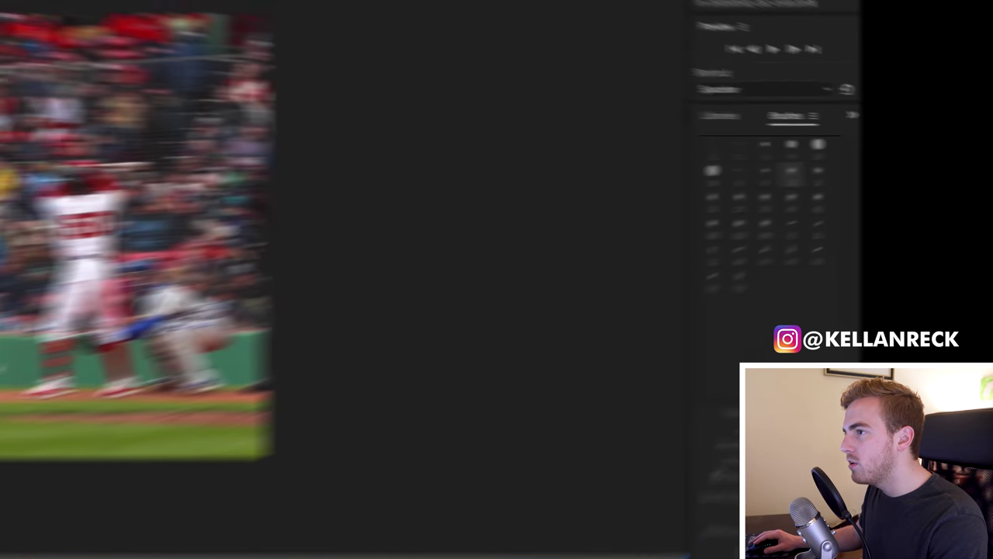
click(245, 3)
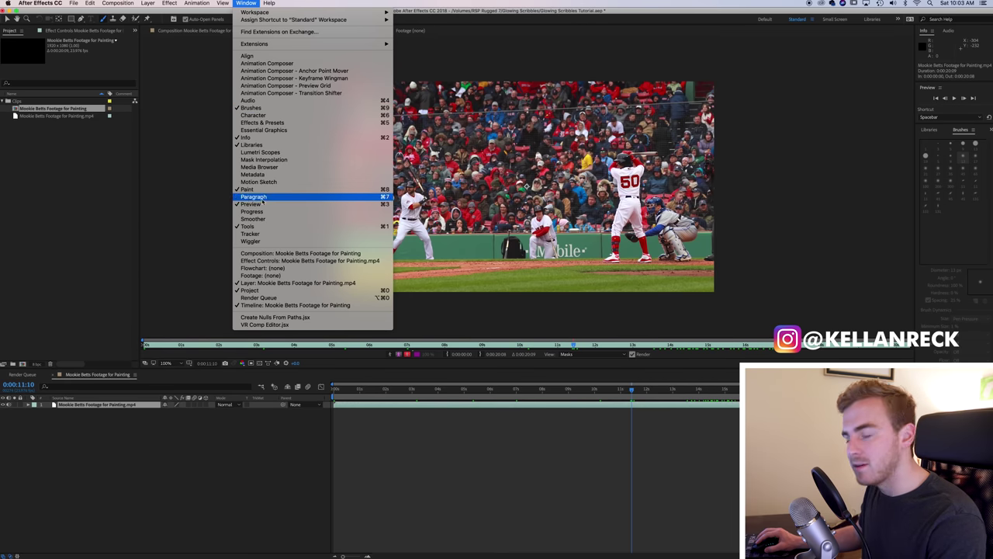
click(700, 500)
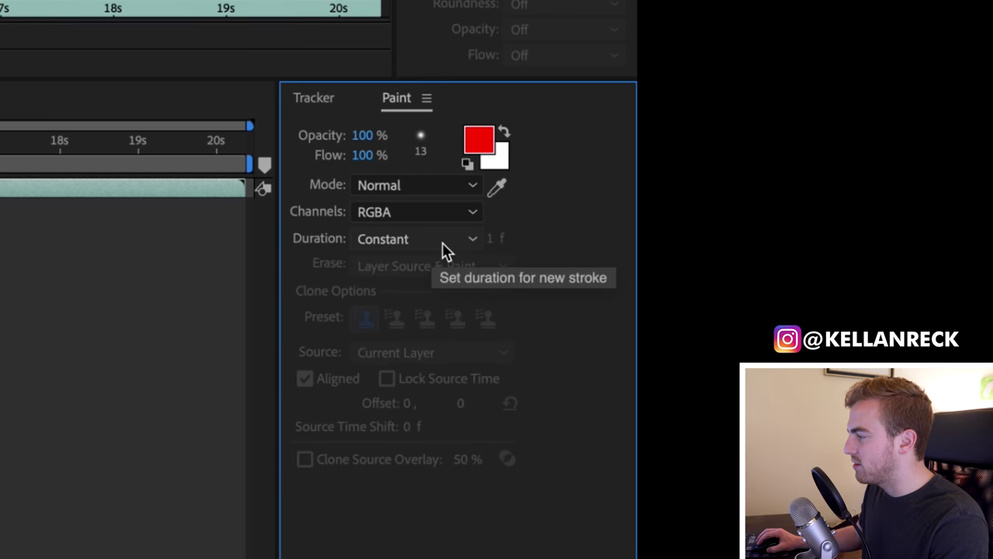
- Set the Paint stroke duration to Single Frame
click(442, 244)
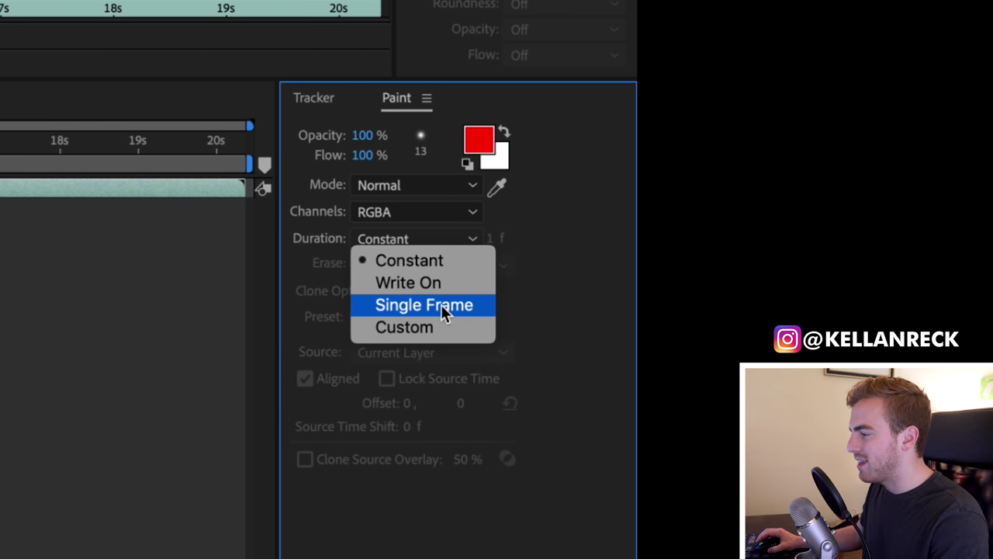
click(441, 305)
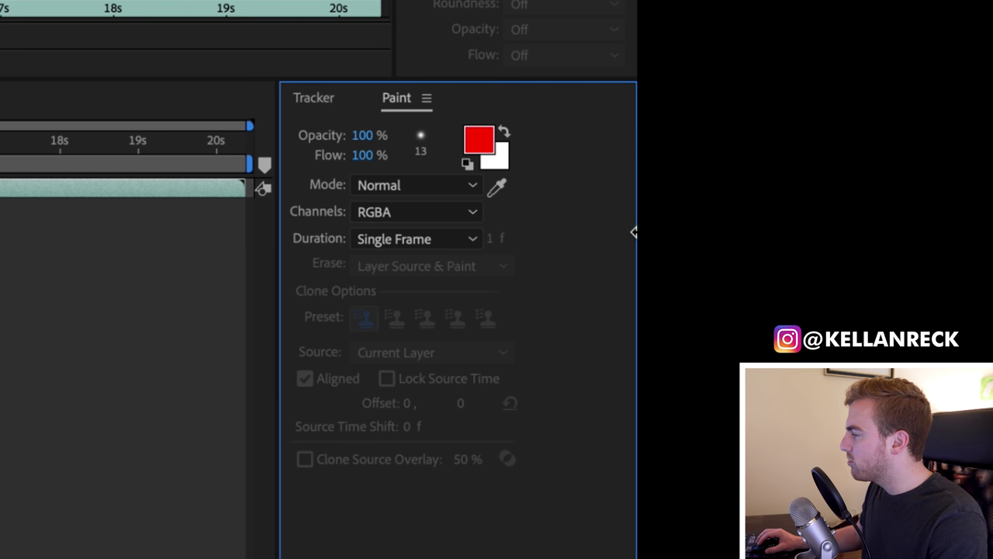
click(421, 139)
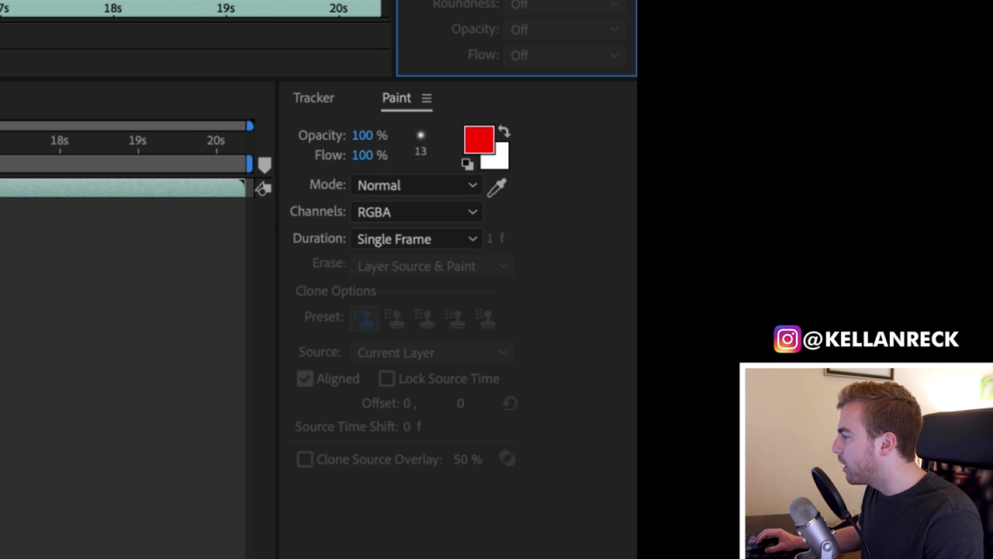
click(577, 256)
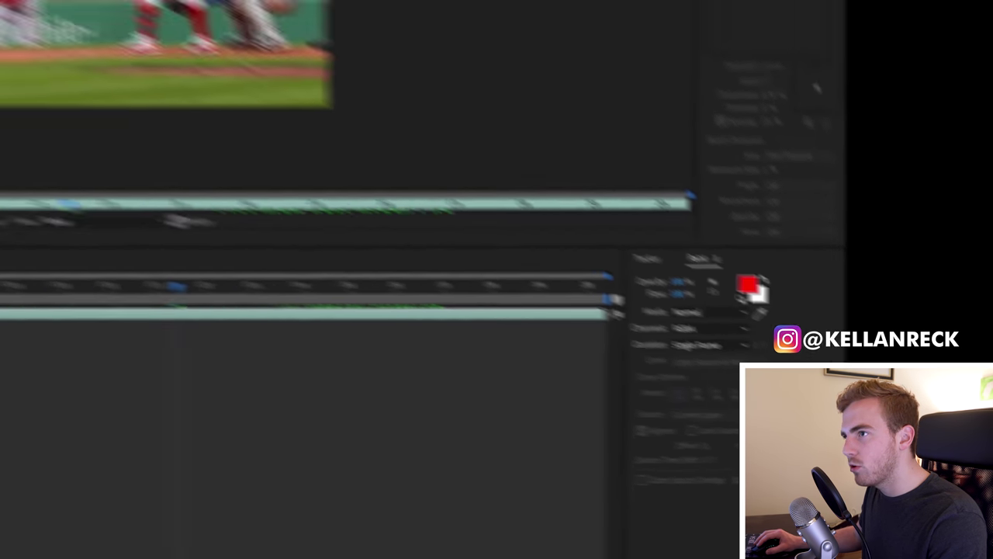
- Set the Paint foreground colour to bright green, hex 25D12C
click(747, 286)
drag(128, 49, 151, 95)
click(184, 142)
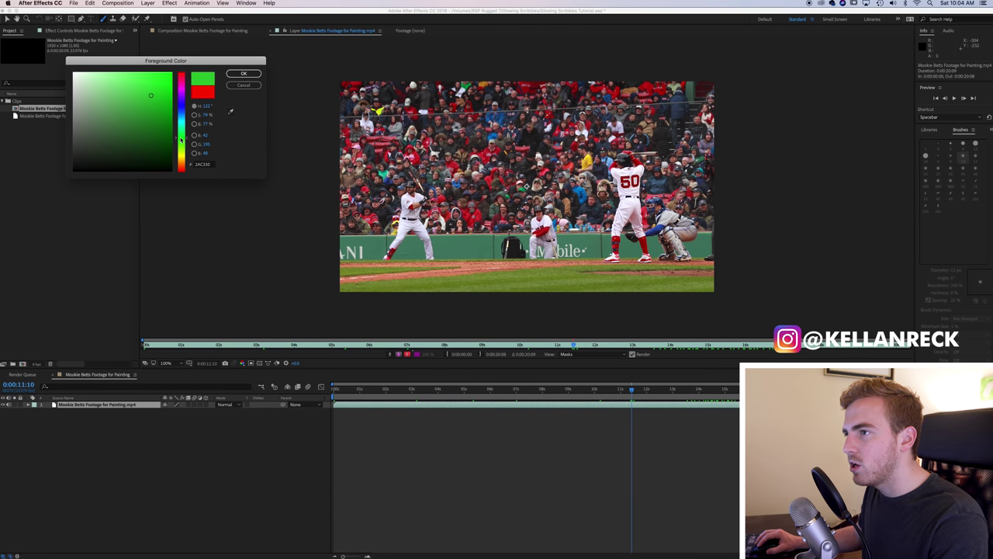
click(155, 91)
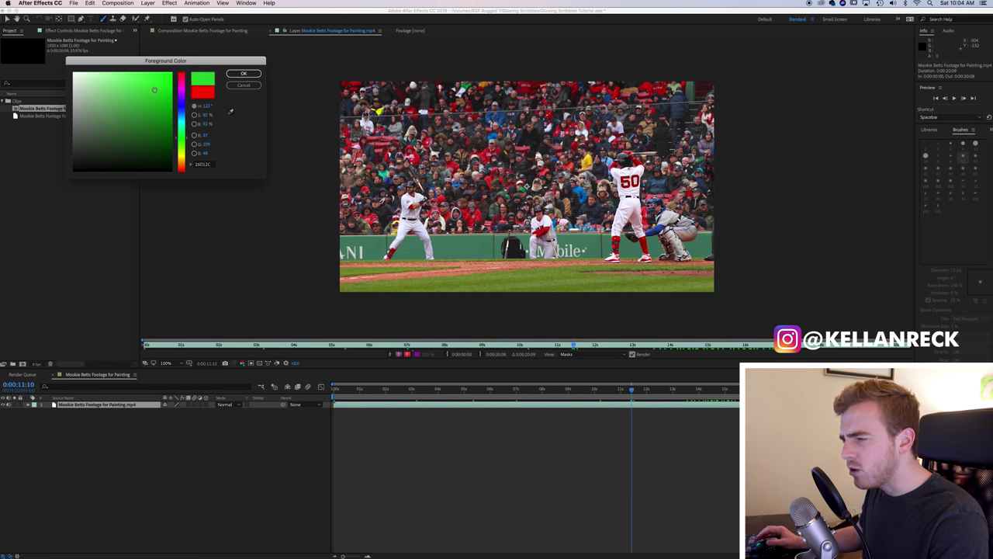
click(243, 74)
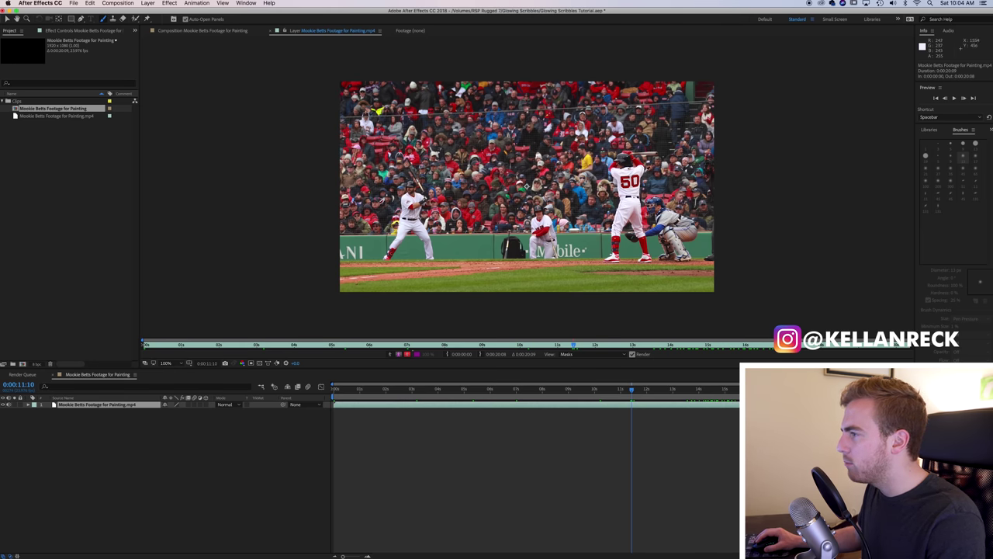
scroll(646, 172, up, 2)
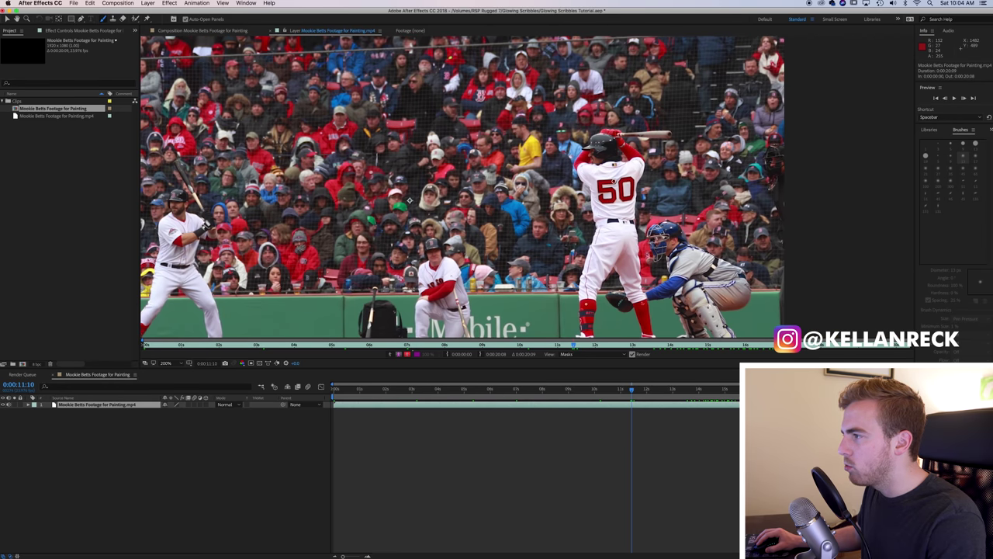
- Paint green strokes over the jersey's 50 frame by frame, covering the leftover red
key(super+b)
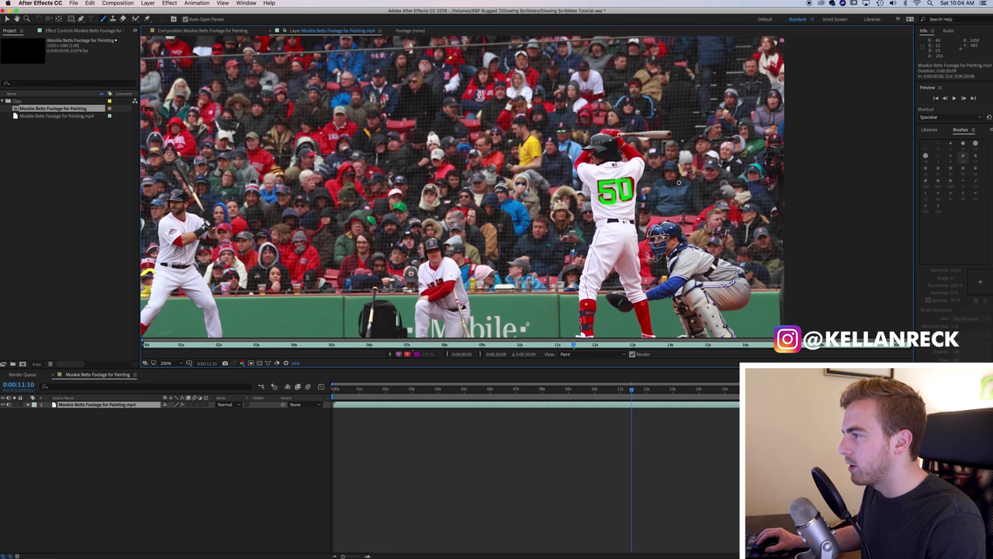
key(super+z)
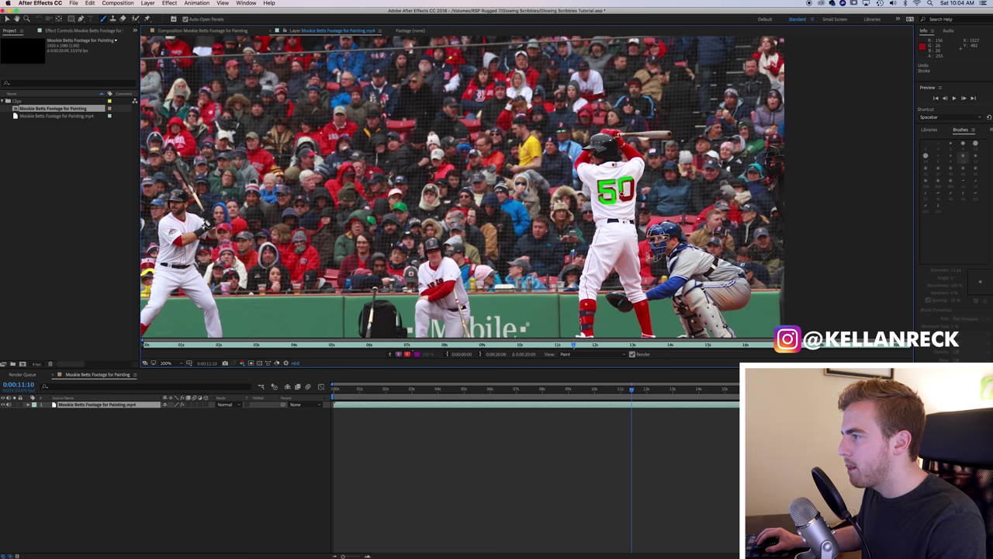
drag(625, 192, 621, 197)
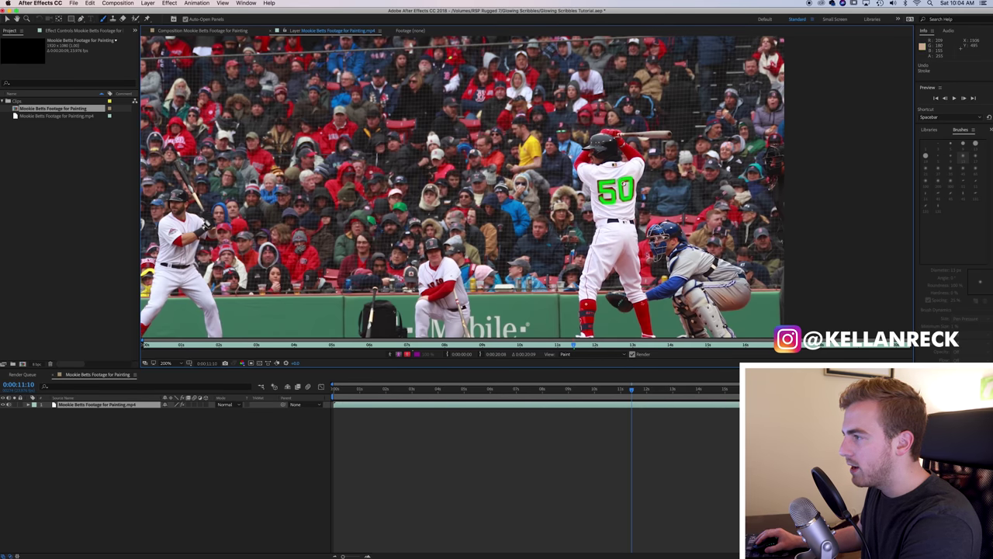
key(Page_Down)
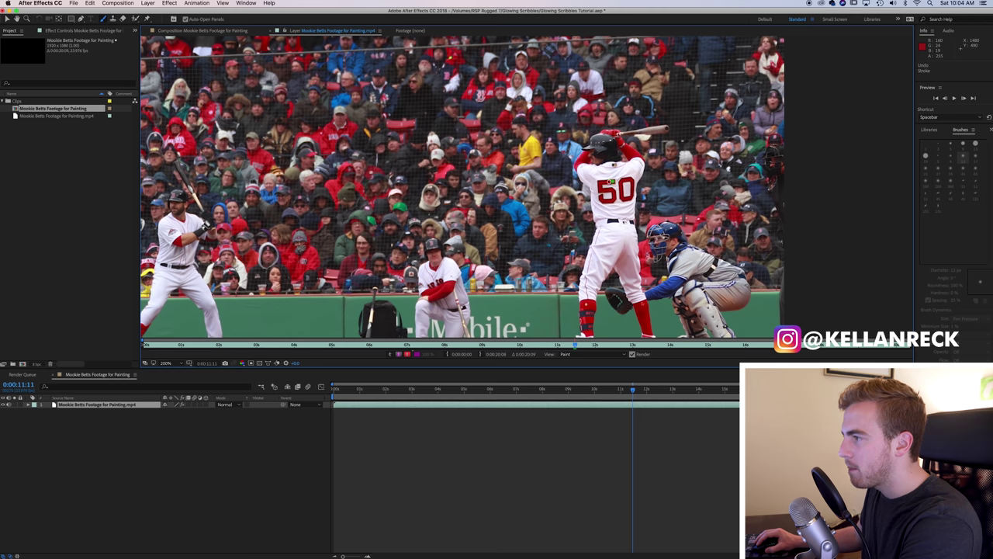
mouse_move(612, 182)
mouse_down()
mouse_move(603, 195)
mouse_move(632, 191)
mouse_up()
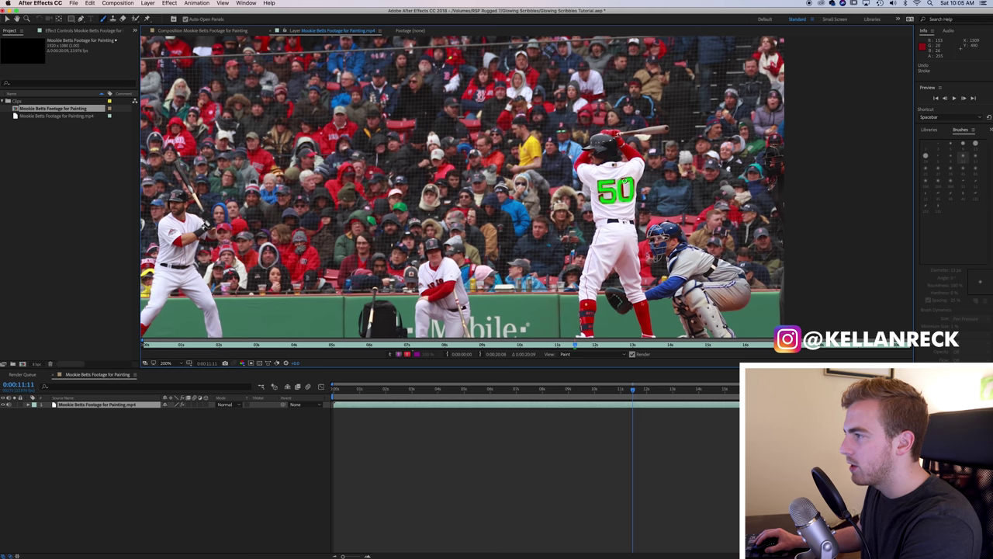
key(Page_Down)
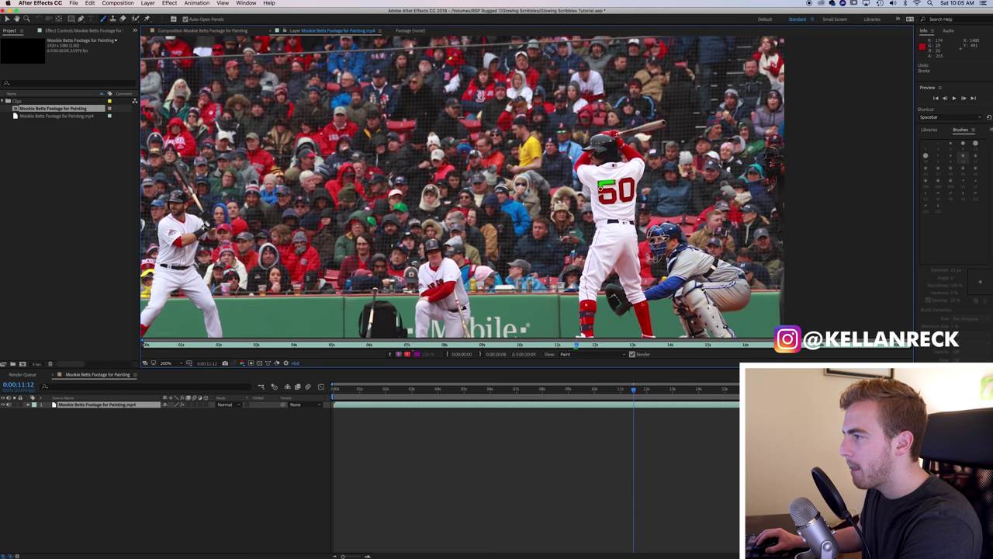
mouse_move(599, 194)
mouse_down()
mouse_move(624, 185)
mouse_move(610, 183)
mouse_up()
key(Page_Down)
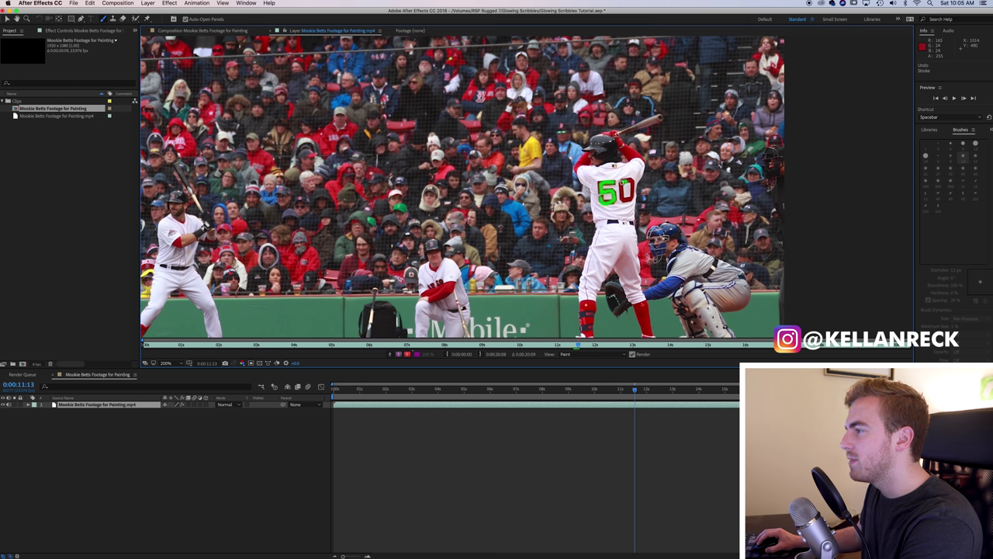
drag(626, 198, 629, 179)
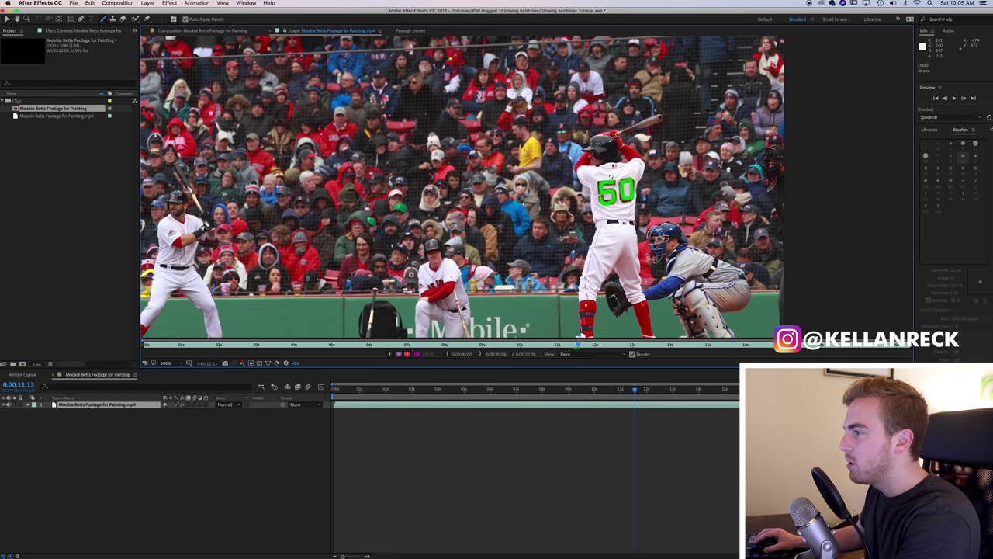
- Continue frame by frame, painting green strokes along the batter's belt and side
key(Page_Down)
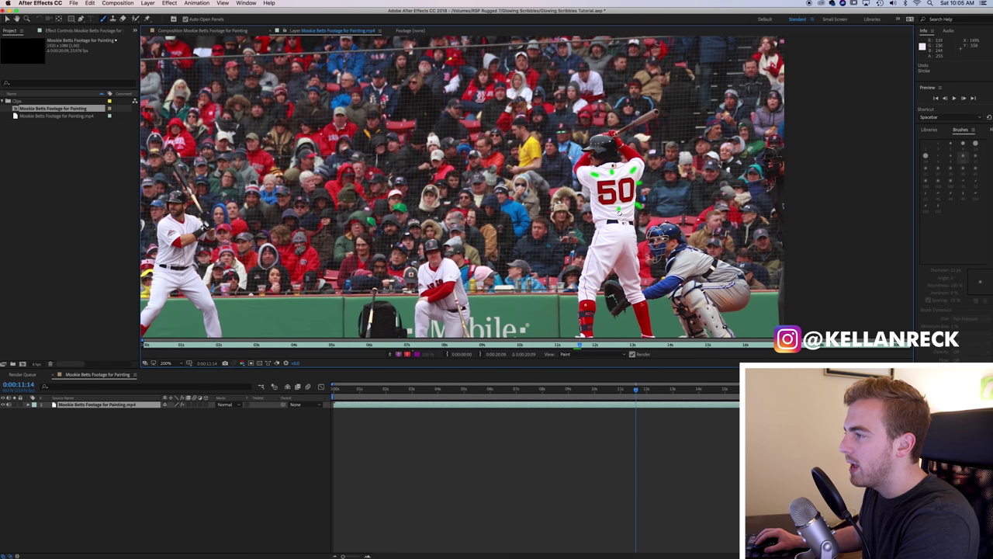
key(Page_Down)
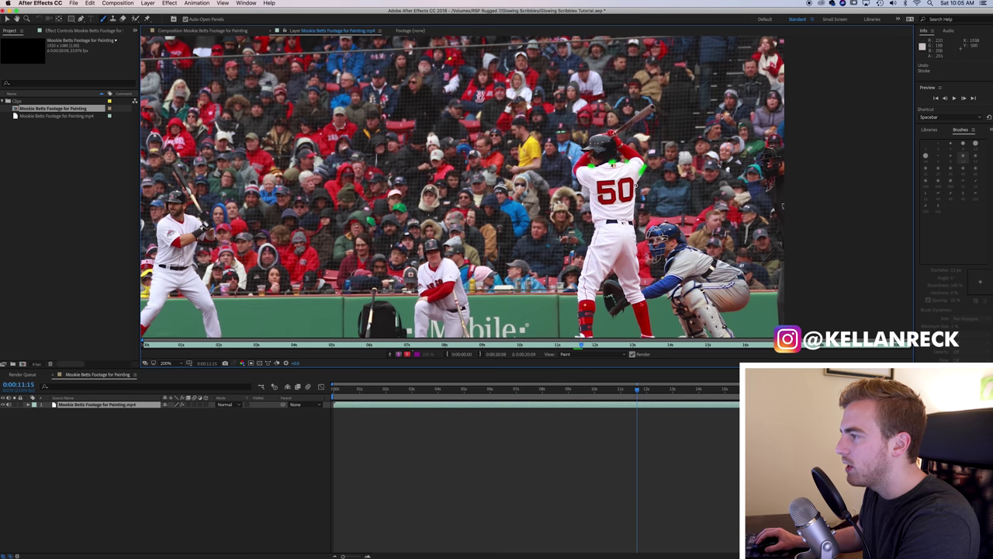
mouse_move(618, 222)
mouse_down()
mouse_move(633, 221)
mouse_move(592, 211)
mouse_up()
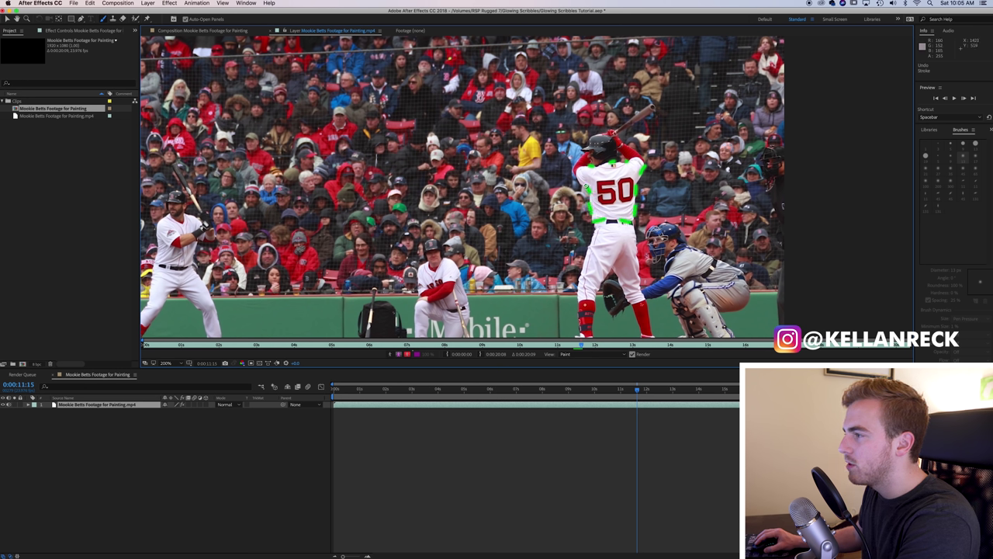
key(Page_Down)
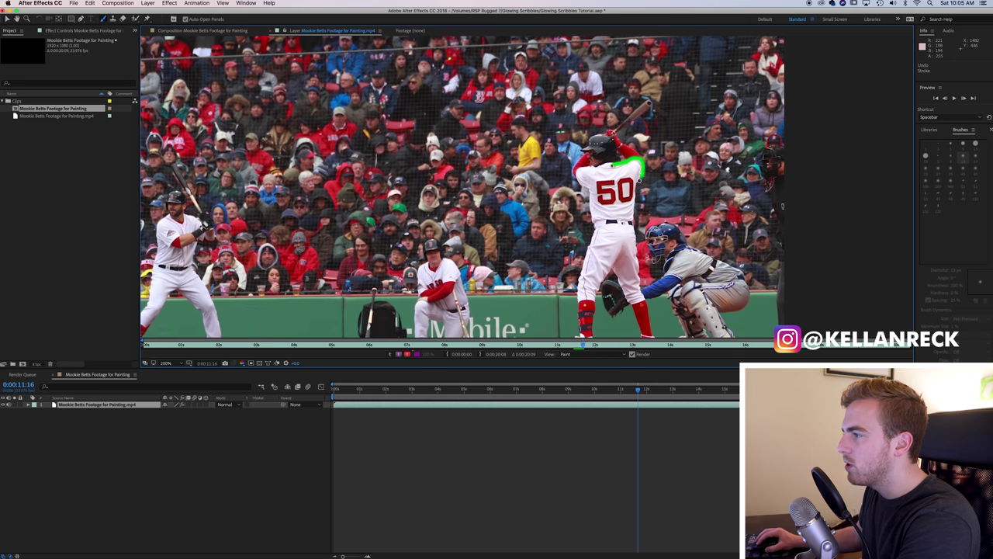
mouse_move(636, 198)
mouse_down()
mouse_move(593, 222)
mouse_move(579, 174)
mouse_move(588, 159)
mouse_move(606, 165)
mouse_move(576, 172)
mouse_move(582, 217)
mouse_move(605, 223)
mouse_move(633, 221)
mouse_move(645, 161)
mouse_up()
key(Page_Down)
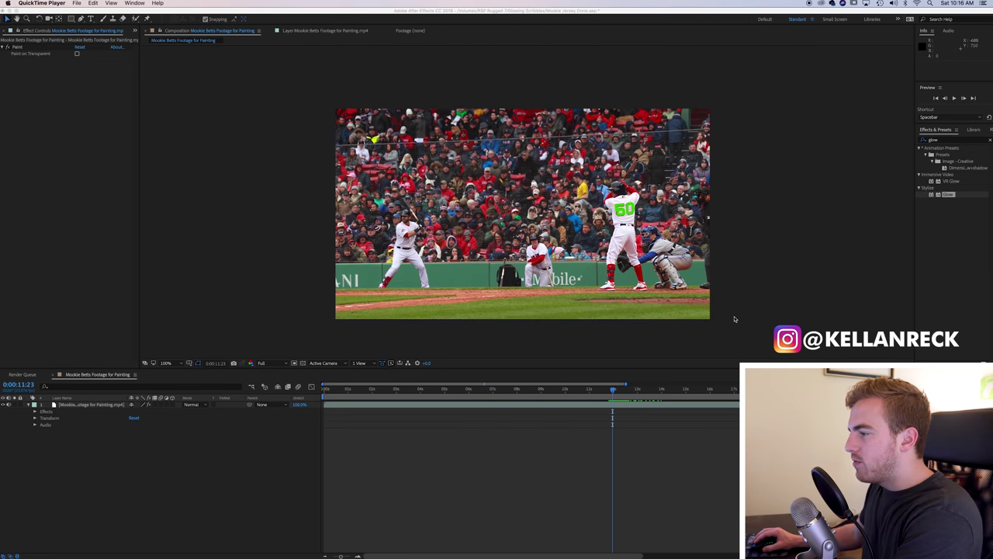
- Scrub the composition between 0:00:11:23 and 0:00:12:23 to review the green-painted frames
click(631, 438)
drag(613, 391, 639, 395)
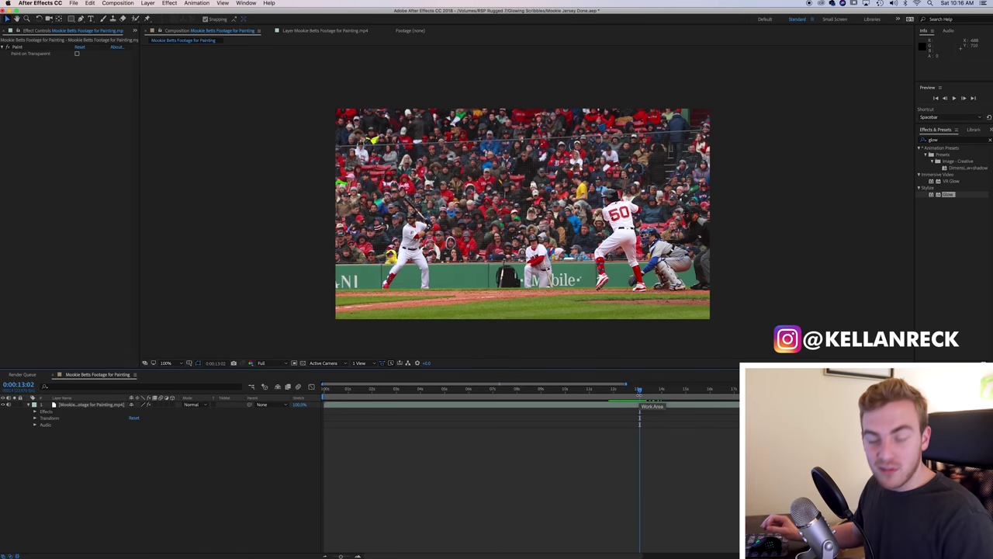
click(637, 391)
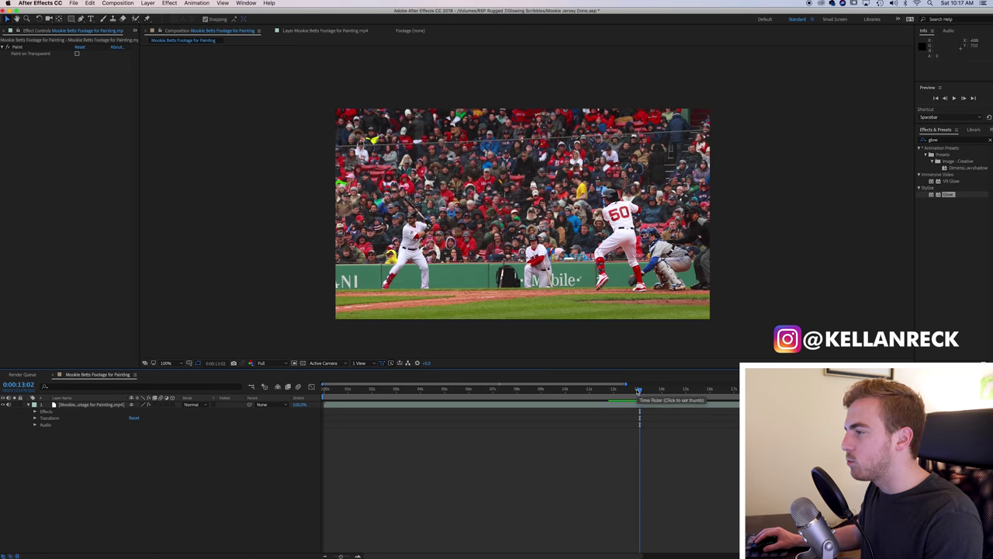
drag(637, 390, 613, 390)
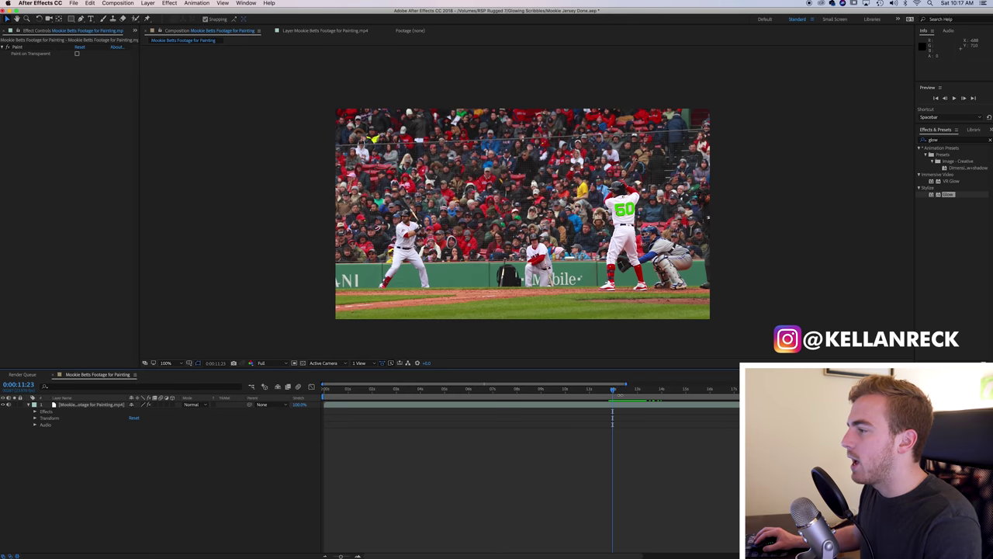
click(148, 3)
- Add a white solid named Mookie Jersey above the footage and select it
mouse_move(159, 10)
click(261, 21)
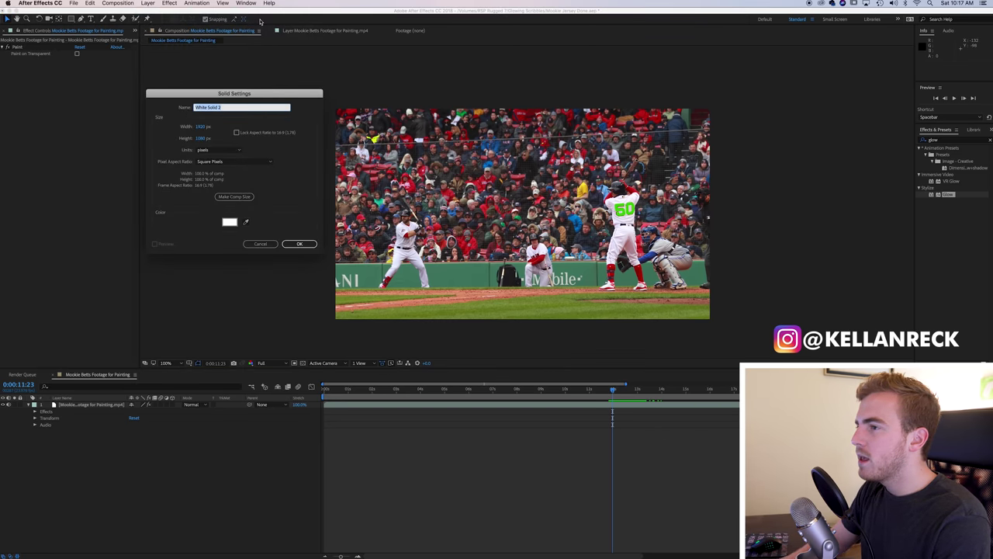
drag(247, 94, 302, 98)
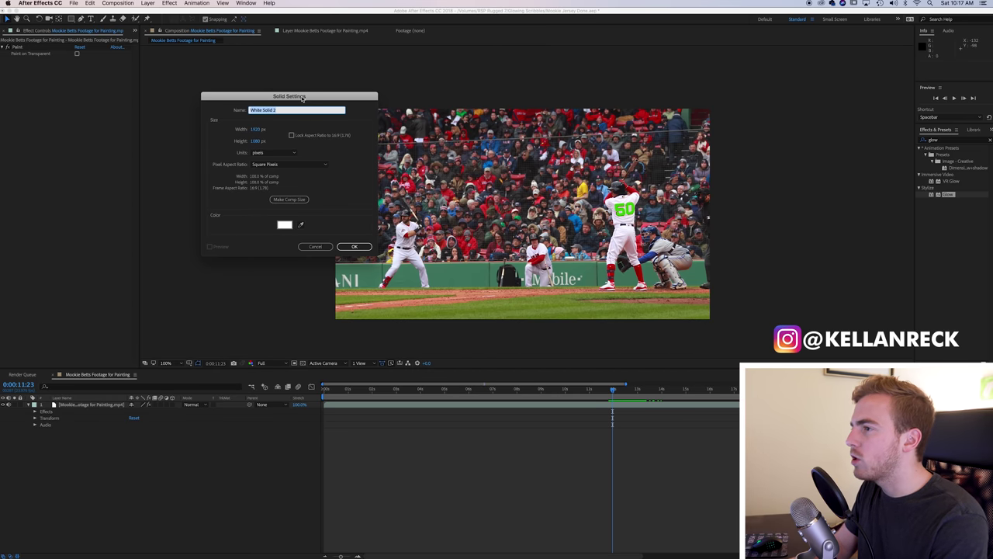
text(Mookie Jersey)
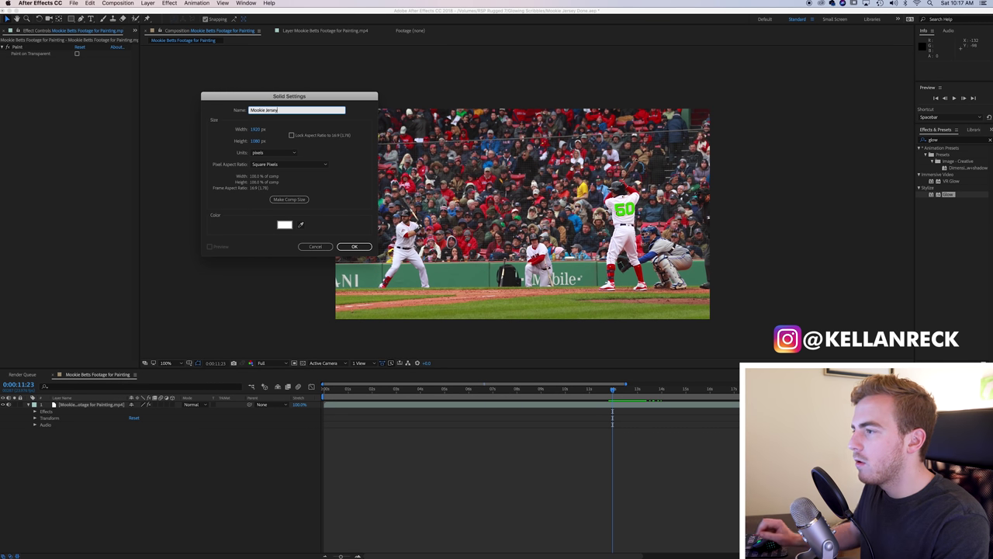
key(Return)
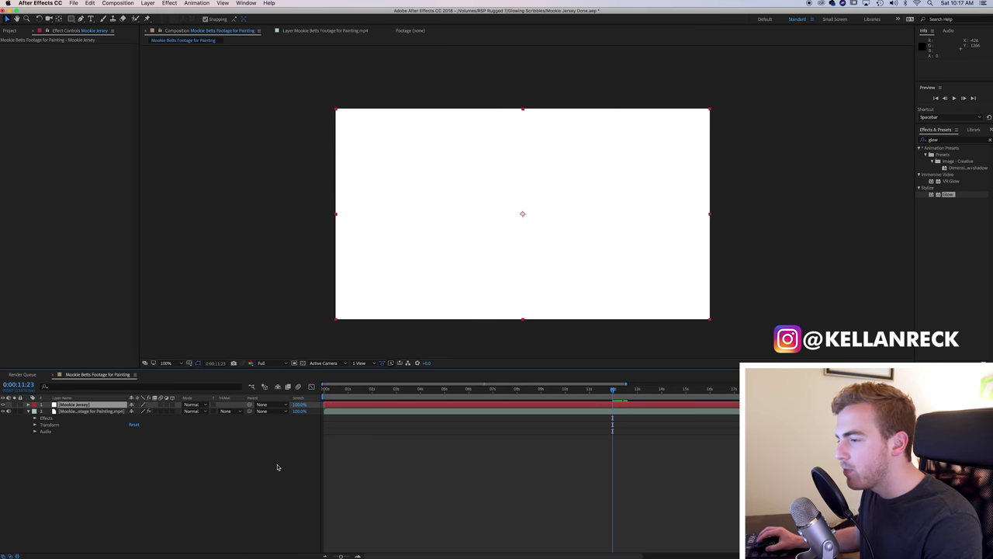
click(339, 479)
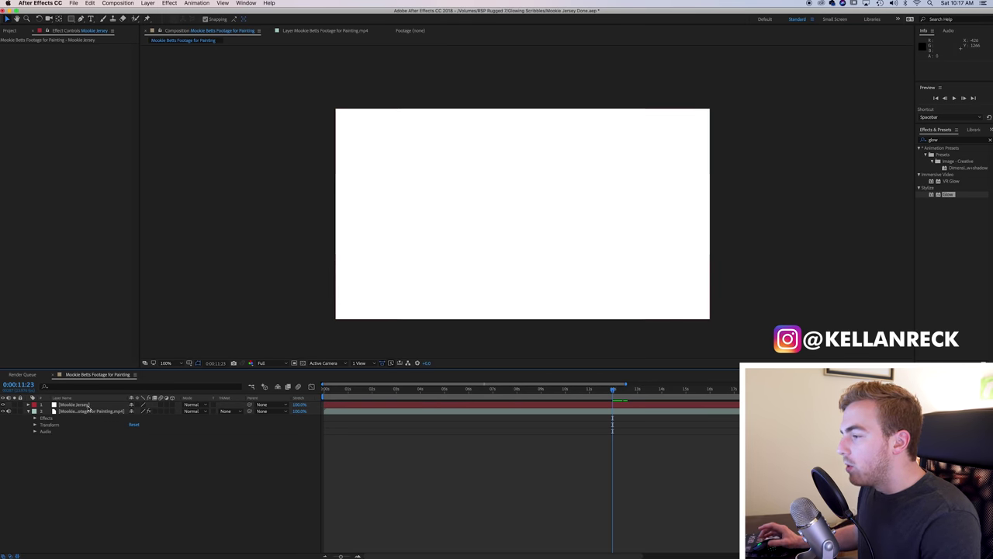
click(88, 405)
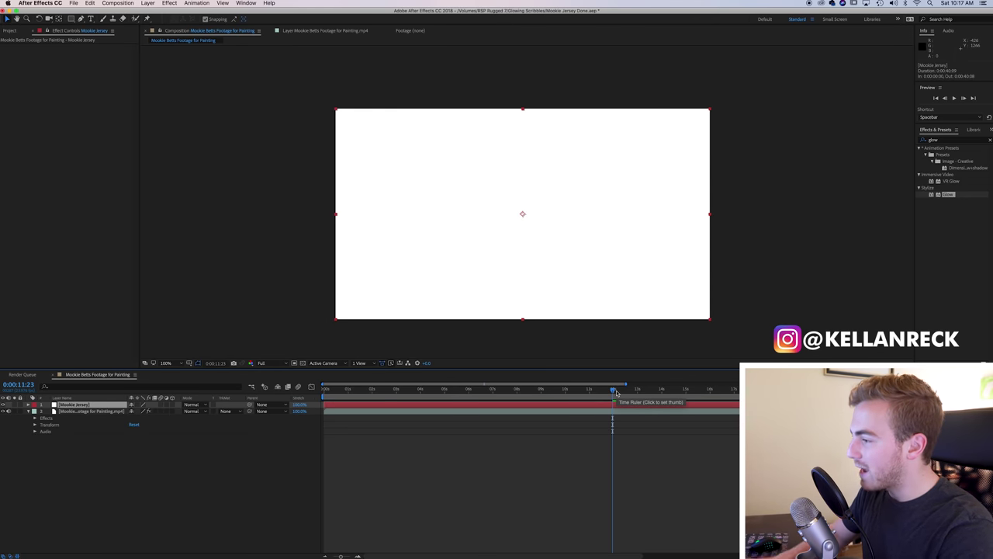
- Set Mookie Jersey's in point to 0:00:11:23 and out point to 0:00:13:03, keeping it visible
key(alt+bracketleft)
key(space)
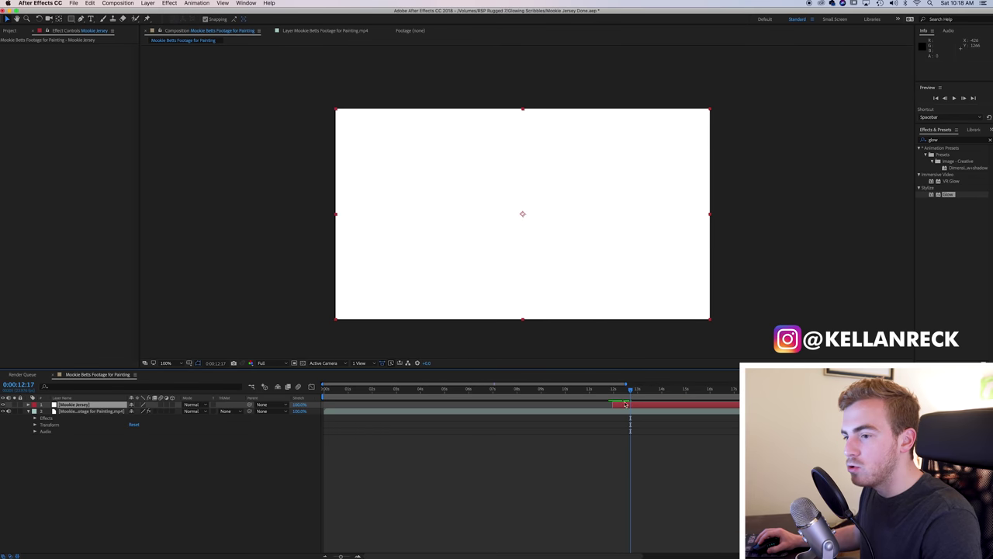
click(5, 405)
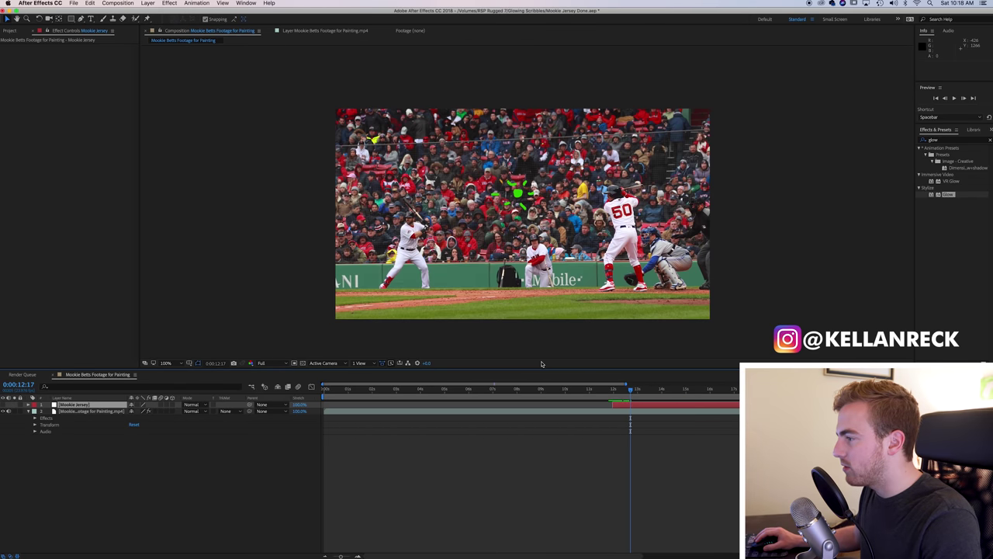
click(640, 392)
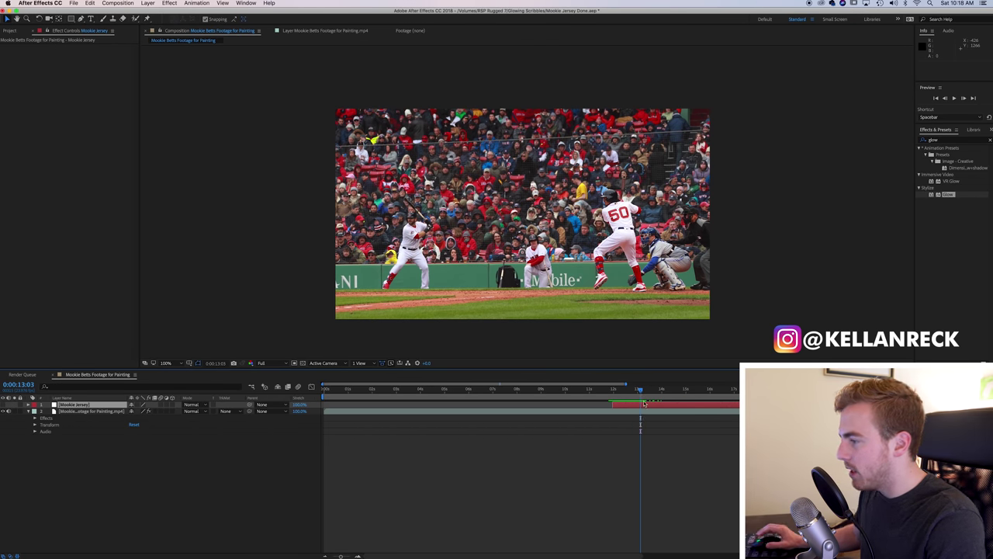
click(644, 406)
key(alt+bracketright)
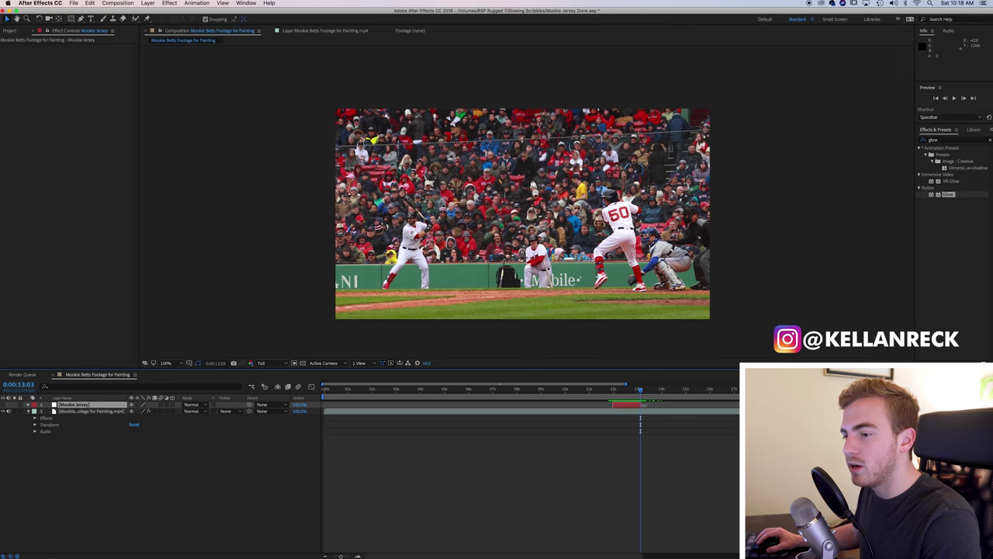
click(5, 405)
drag(644, 392, 623, 394)
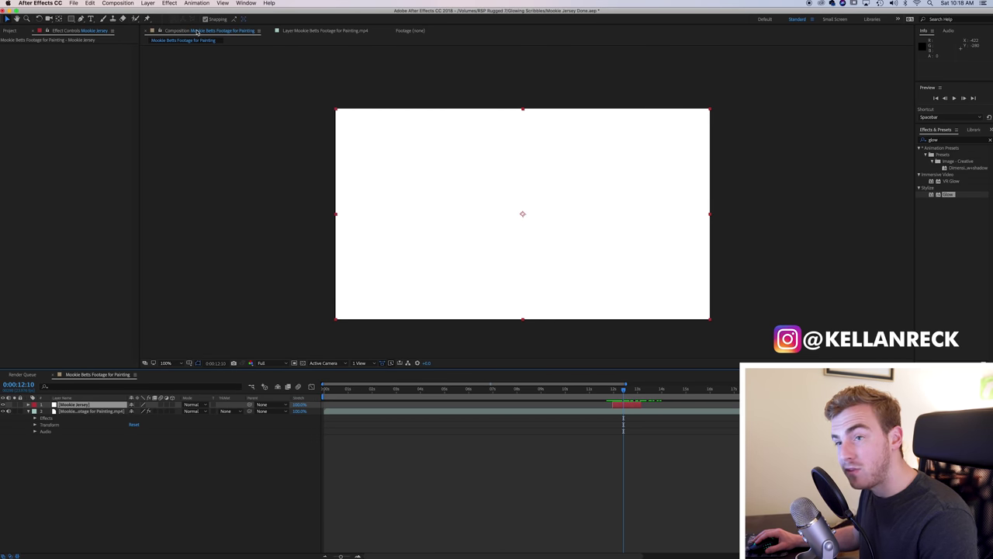
- Return to 0:00:11:23 with the footage layer open in its own viewer
click(317, 31)
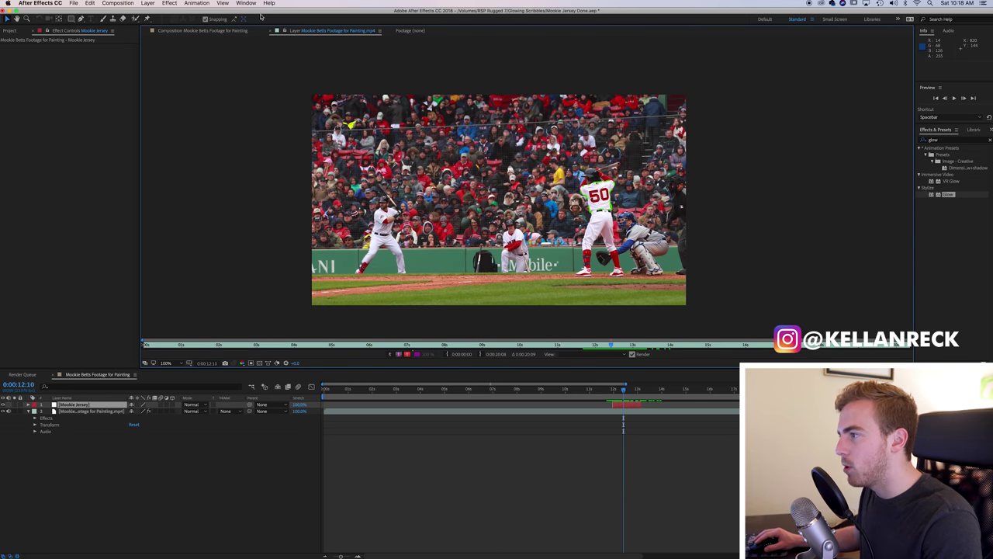
click(582, 382)
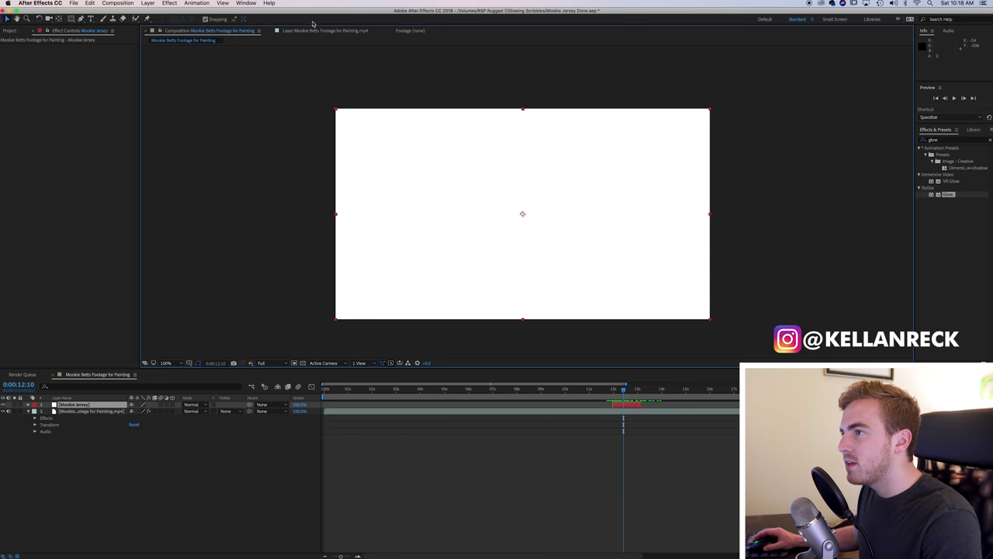
double_click(639, 406)
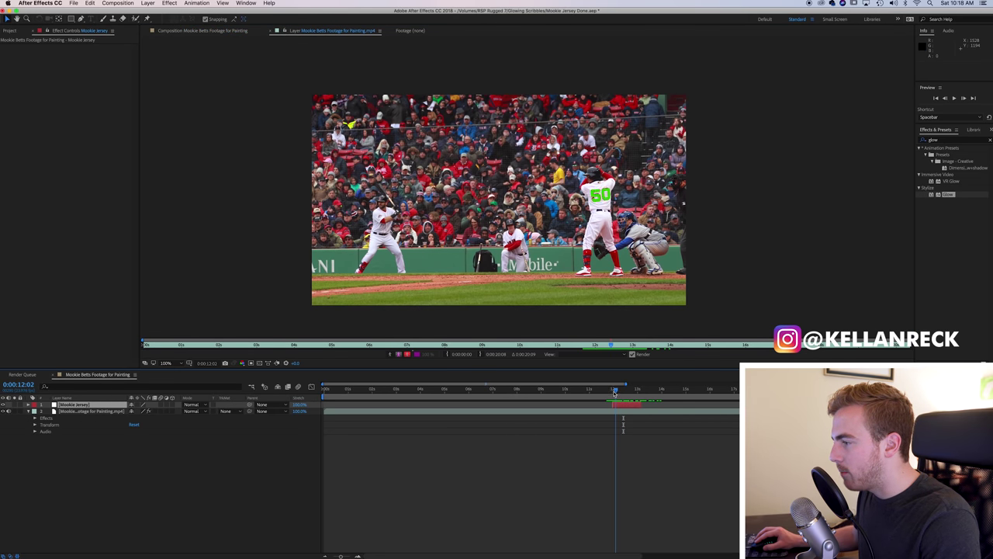
drag(623, 394, 612, 393)
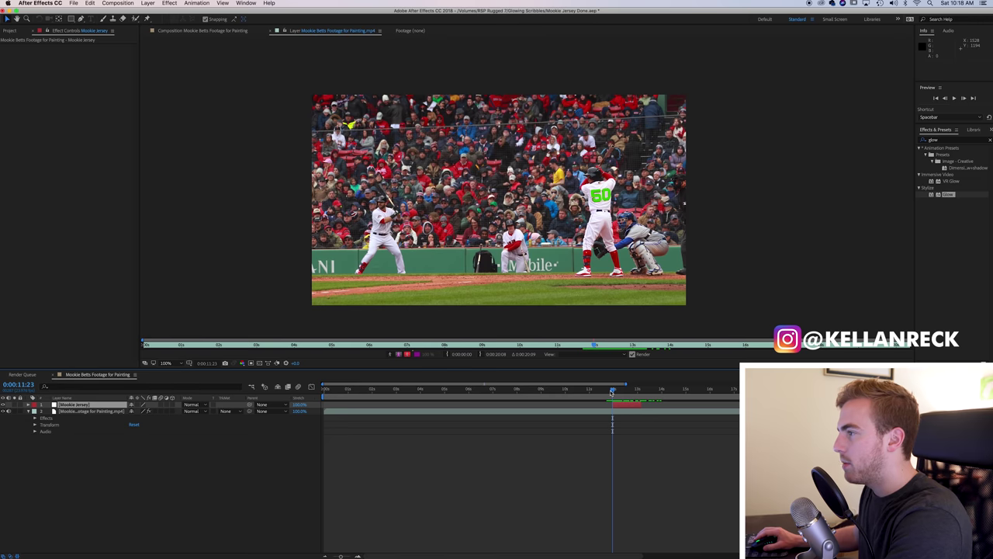
- Copy the footage layer's Paint effect onto the Mookie Jersey layer and preview the painted 50
click(626, 411)
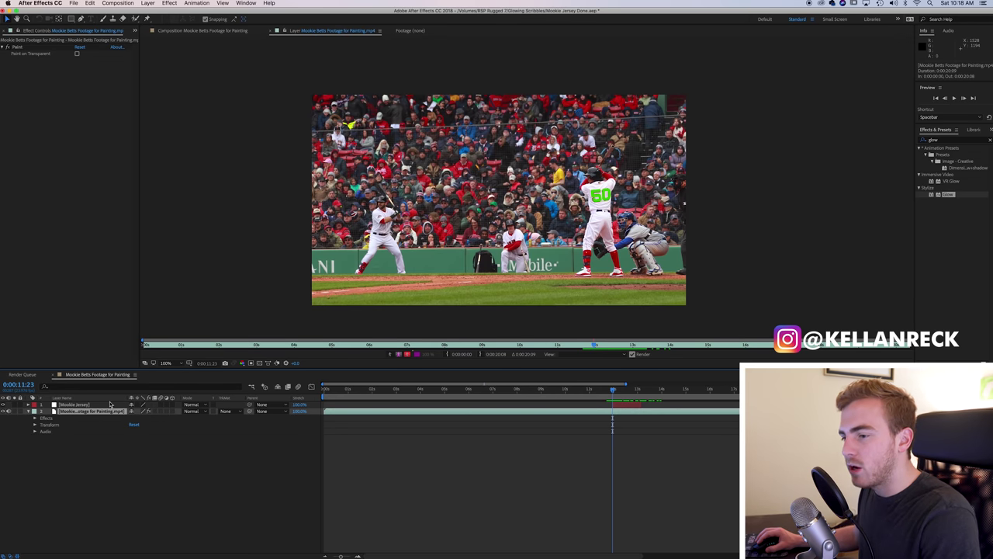
click(34, 418)
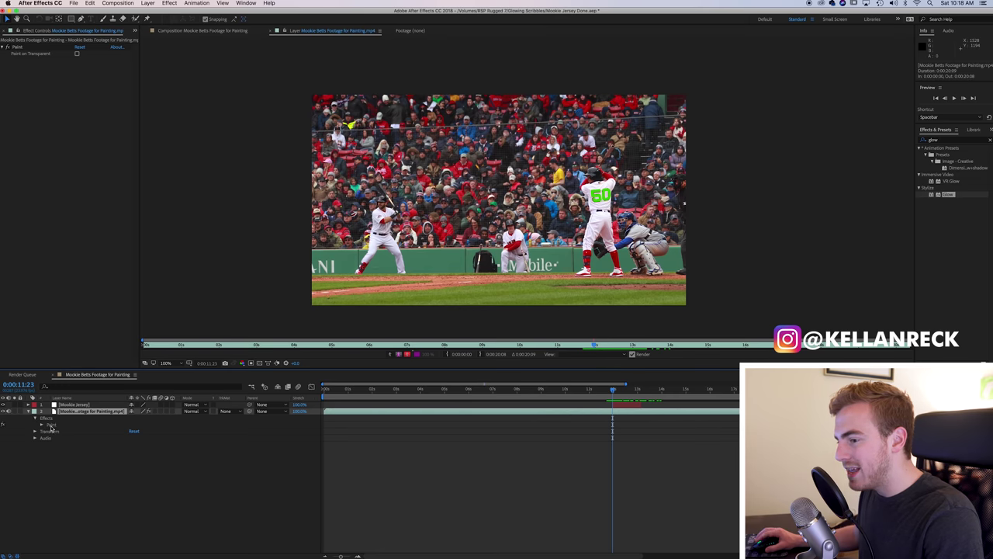
click(51, 426)
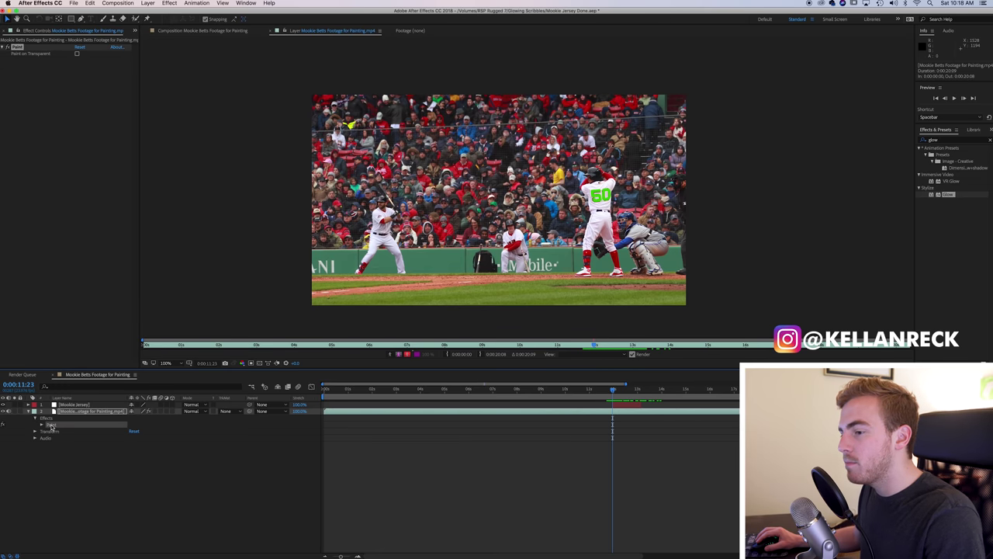
click(83, 405)
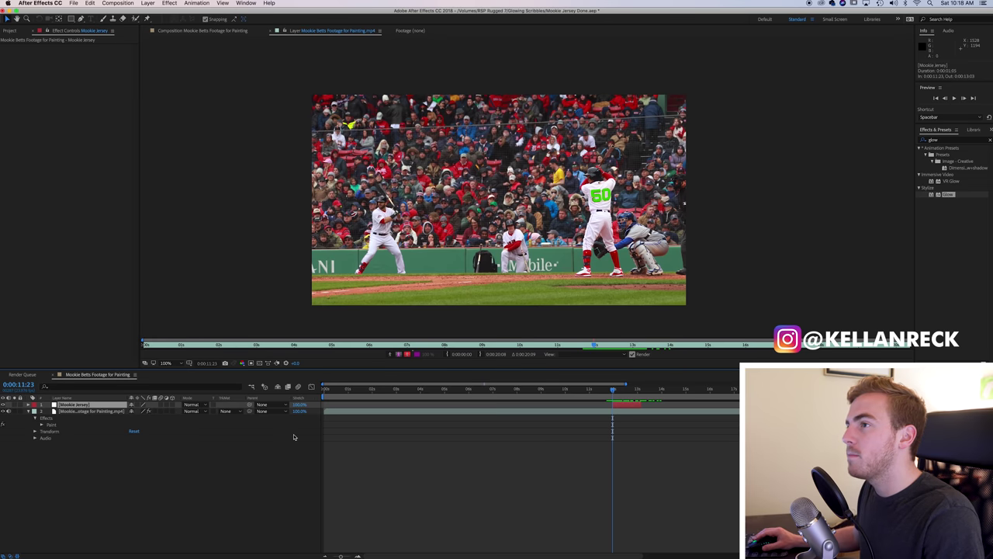
key(super+v)
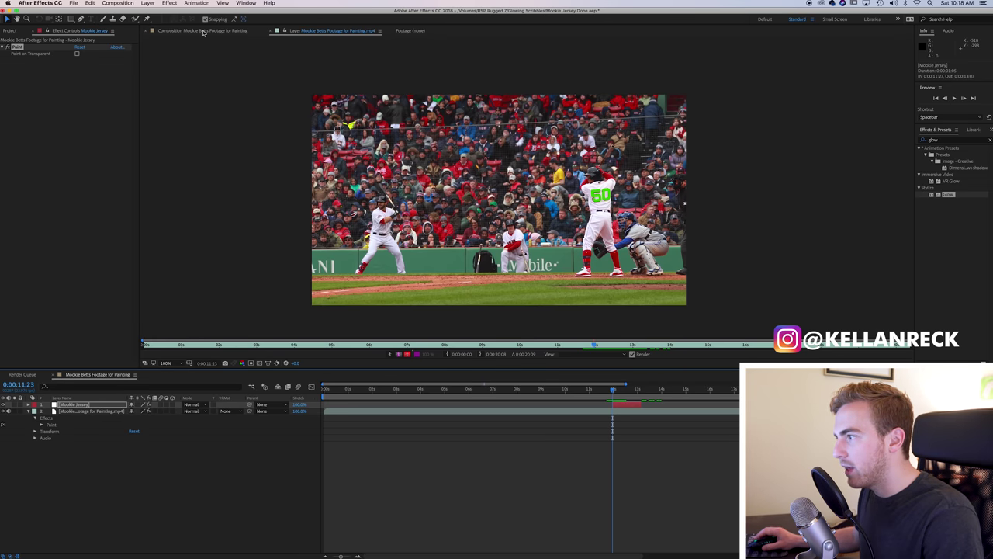
click(203, 31)
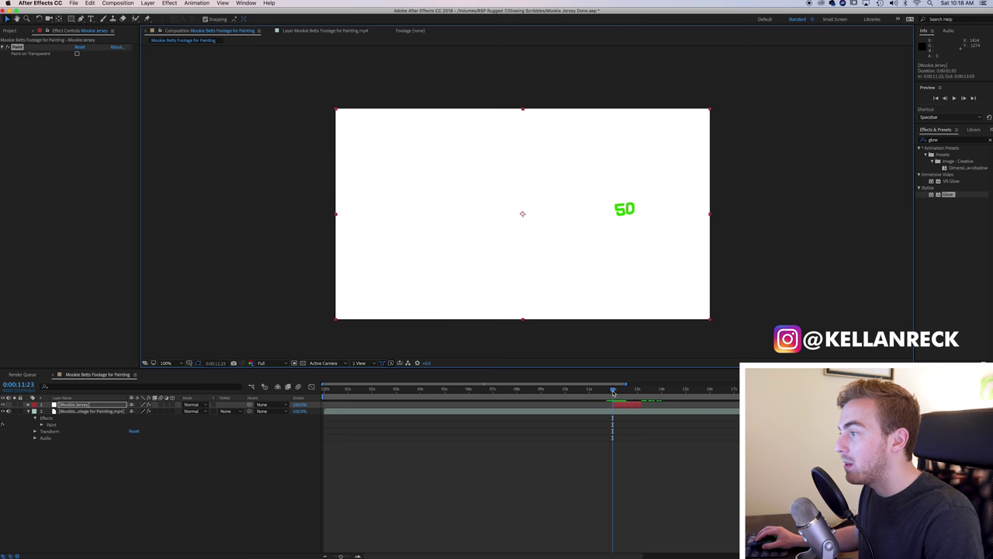
drag(613, 392, 625, 395)
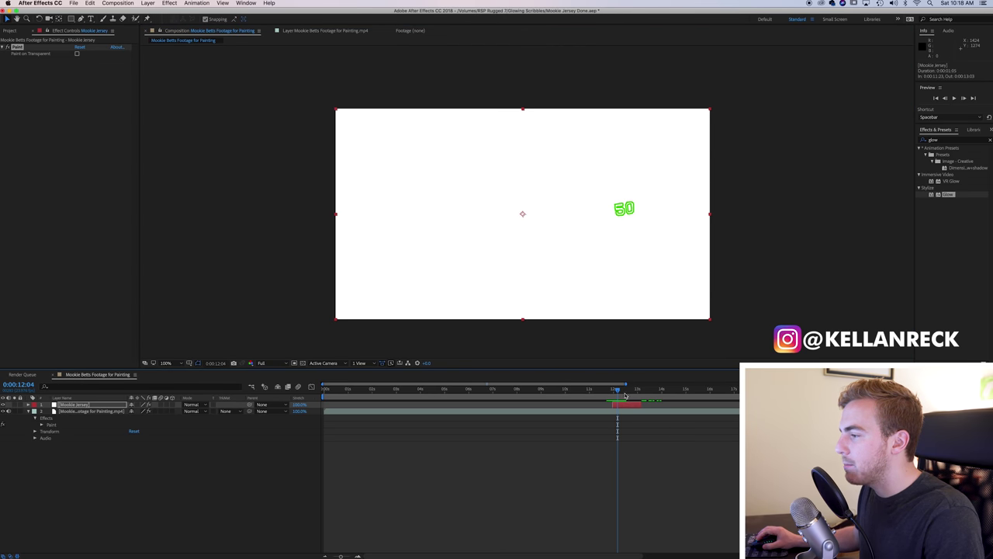
- Enable Paint on Transparent on Mookie Jersey and solo it to check the strokes
click(624, 406)
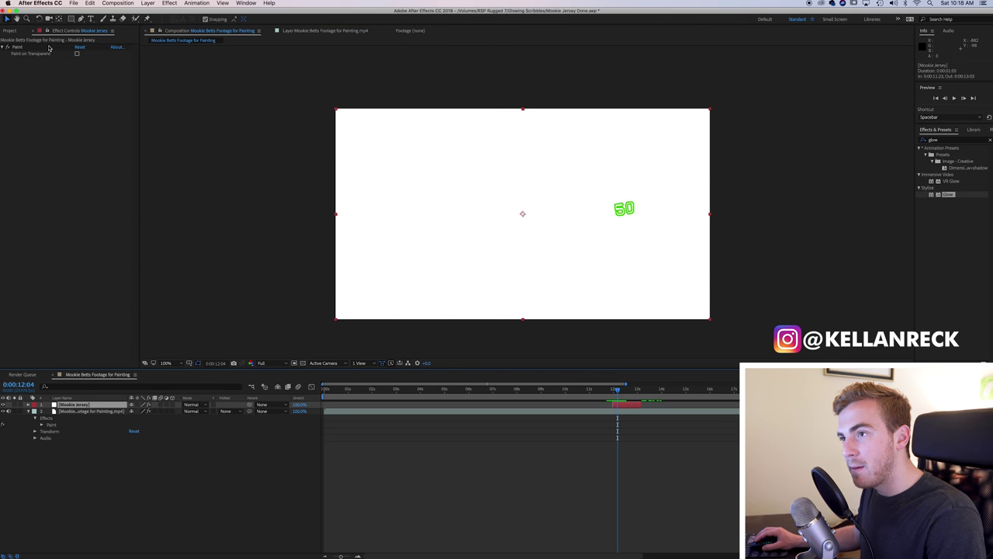
click(77, 54)
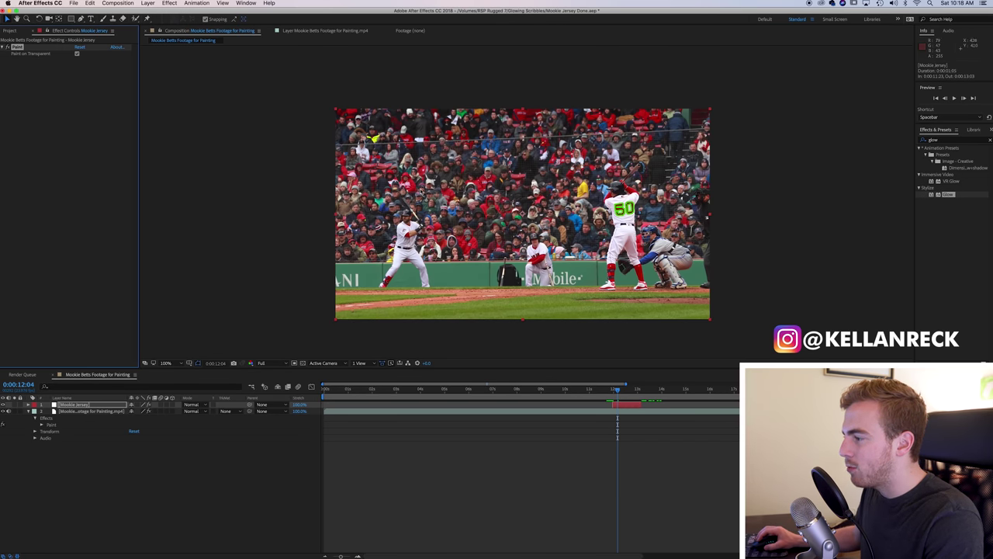
click(14, 404)
mouse_move(617, 392)
mouse_down()
mouse_move(627, 392)
mouse_move(615, 392)
mouse_up()
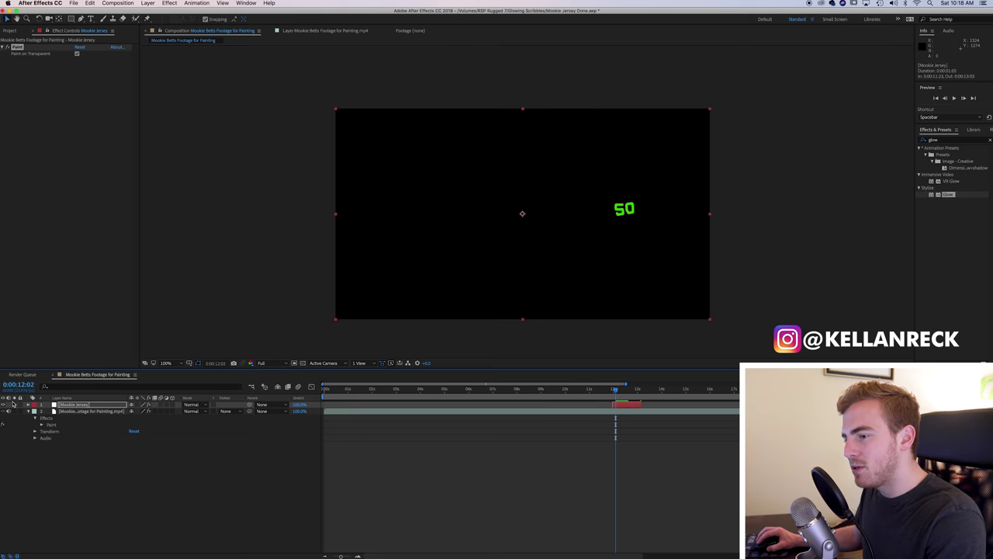
click(15, 405)
- Delete the unused Paint effect from the footage layer and review around 12 seconds
click(76, 412)
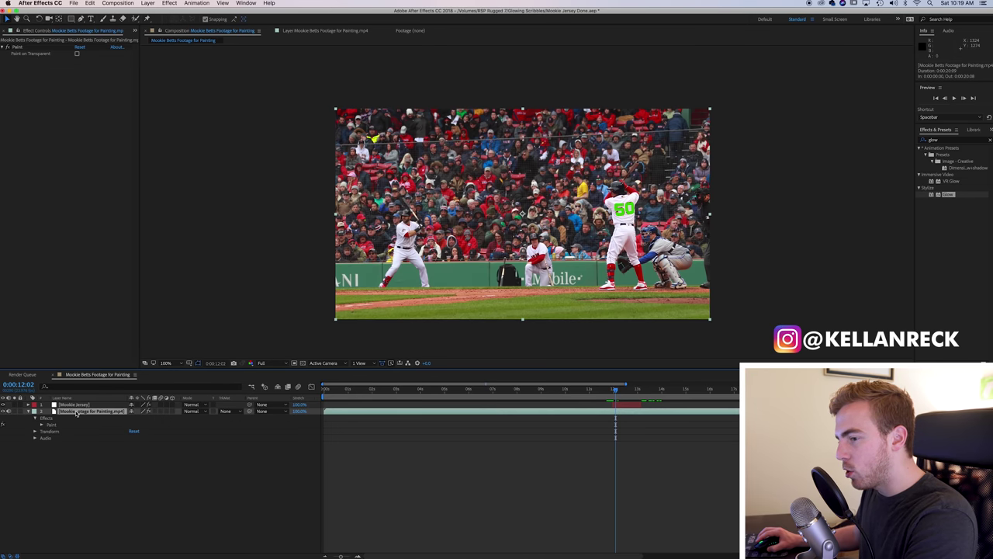
click(50, 425)
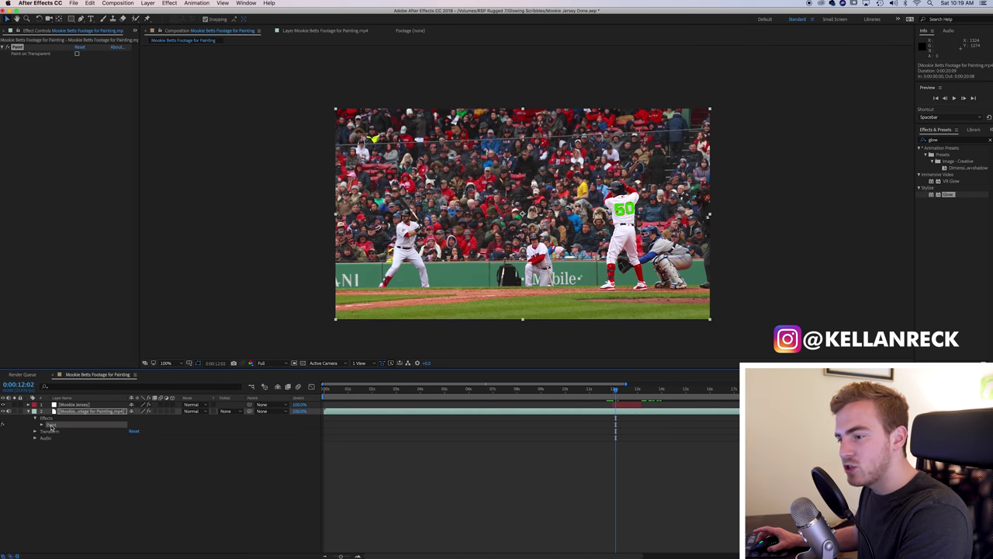
key(Delete)
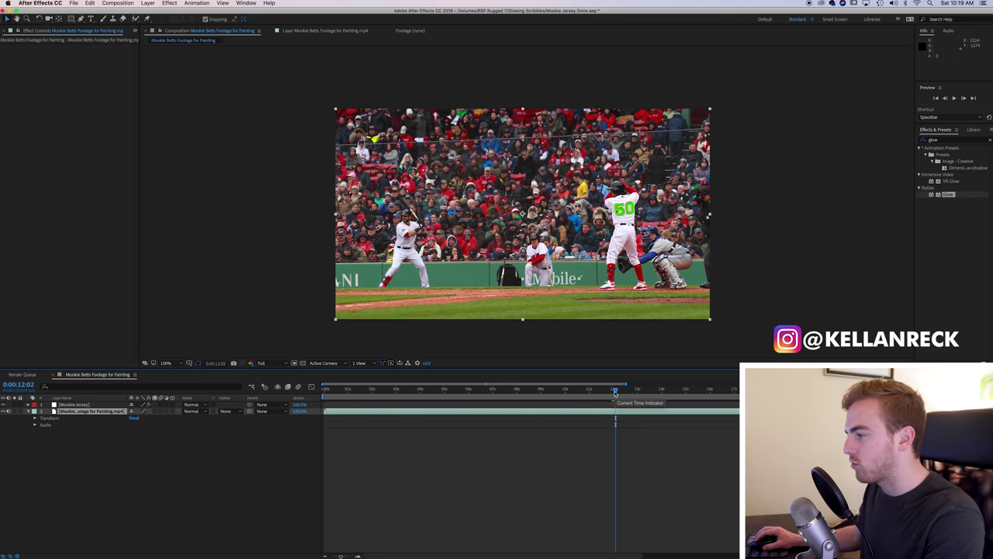
mouse_move(614, 393)
mouse_down()
mouse_move(625, 395)
mouse_move(614, 394)
mouse_move(623, 407)
mouse_move(631, 391)
mouse_up()
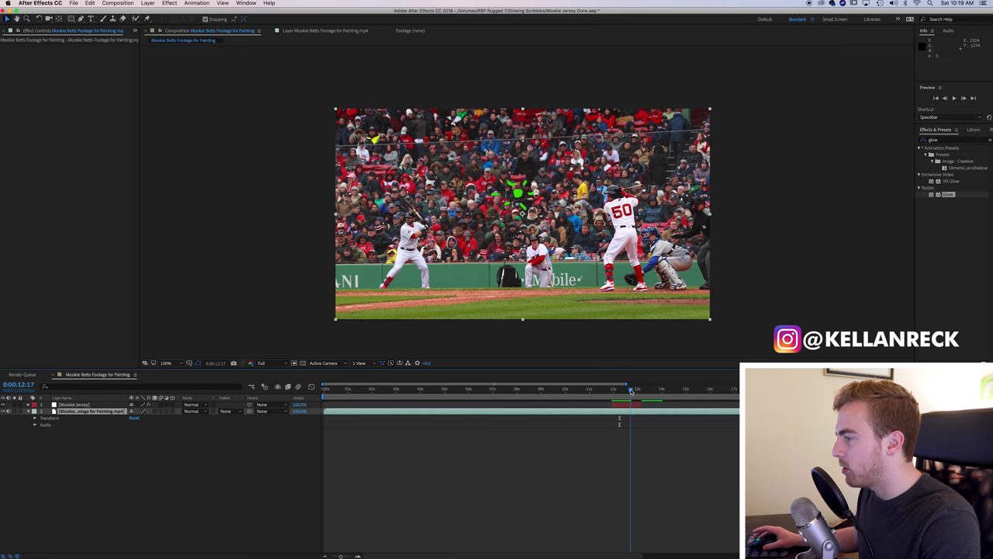
- Apply Glow to Mookie Jersey with Glow Radius 30 and Glow Intensity 5, then preview
click(634, 406)
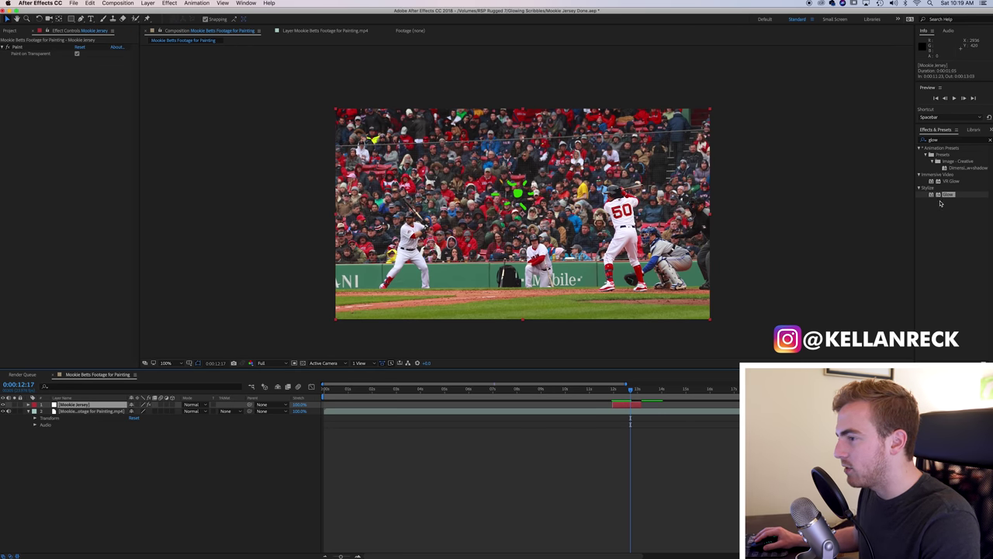
drag(941, 201, 74, 165)
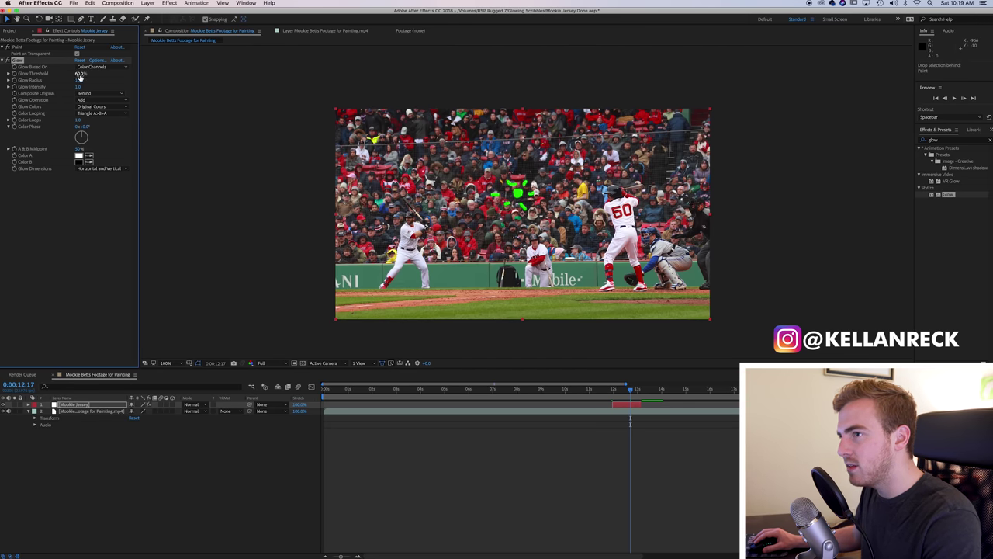
click(81, 80)
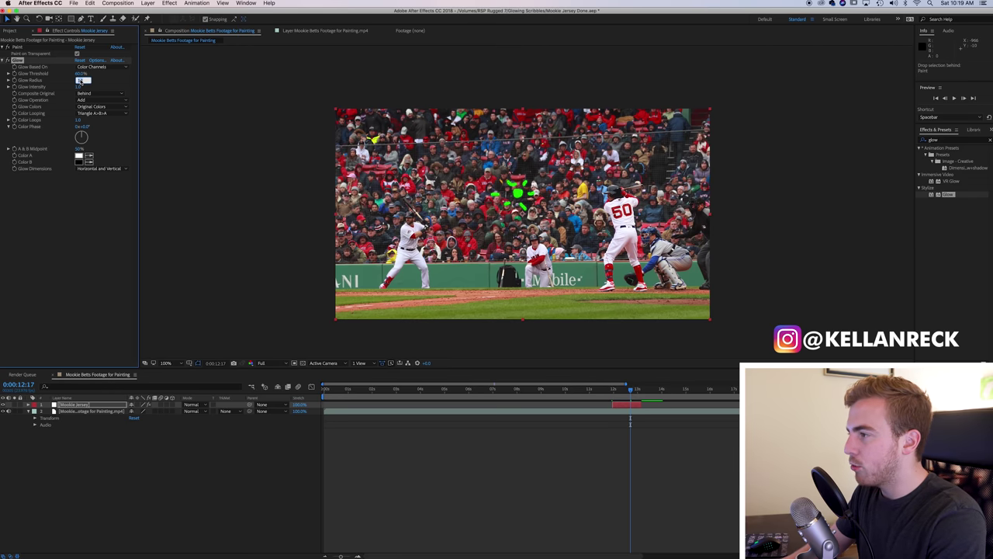
text(30)
key(Return)
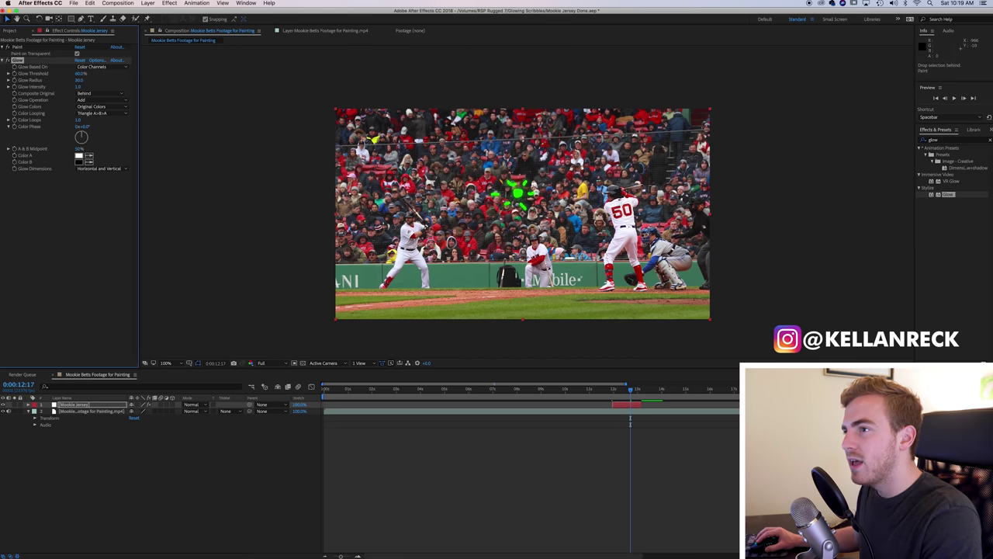
click(81, 86)
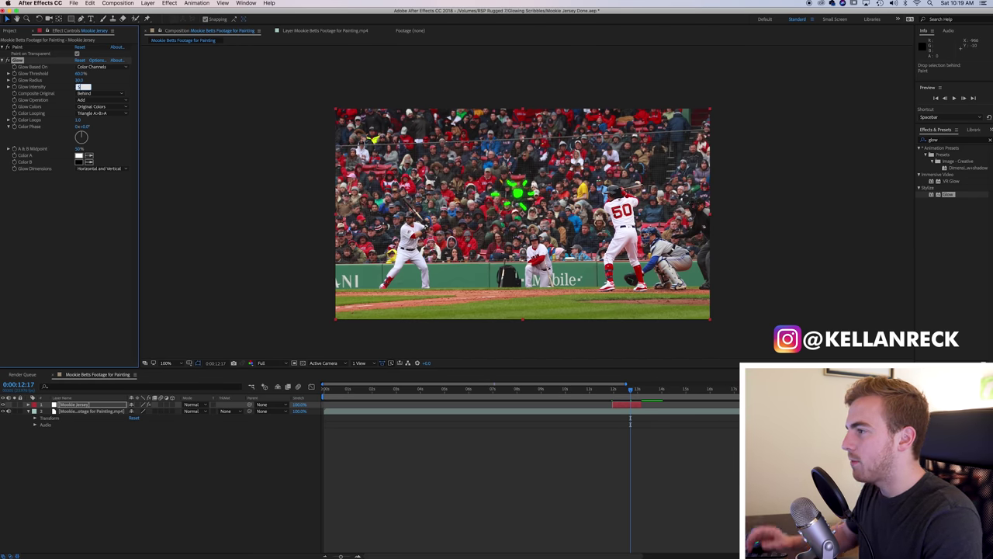
text(5)
key(Return)
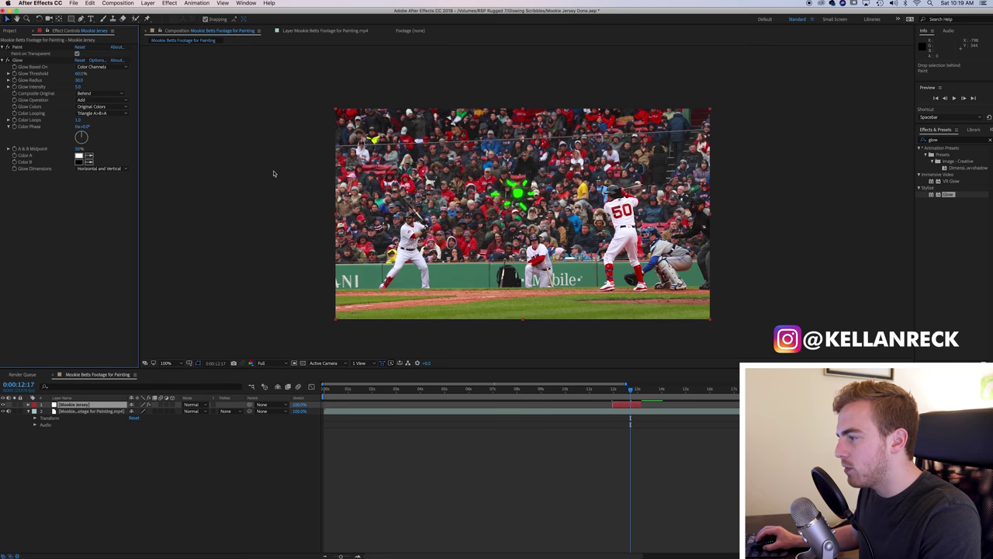
drag(631, 392, 626, 394)
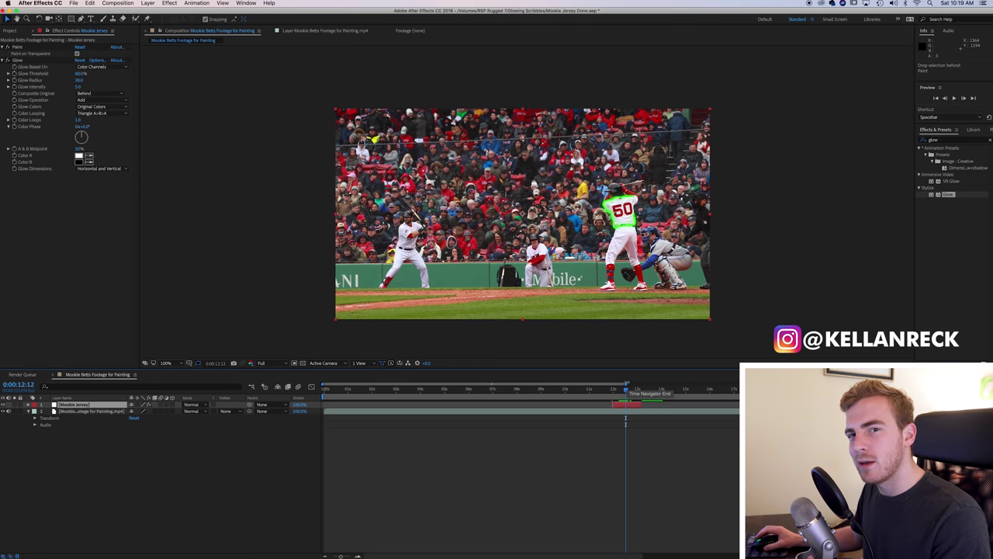
drag(625, 391, 625, 392)
- Duplicate the jersey's Glow effect and set Glow 2's threshold to 50
click(79, 222)
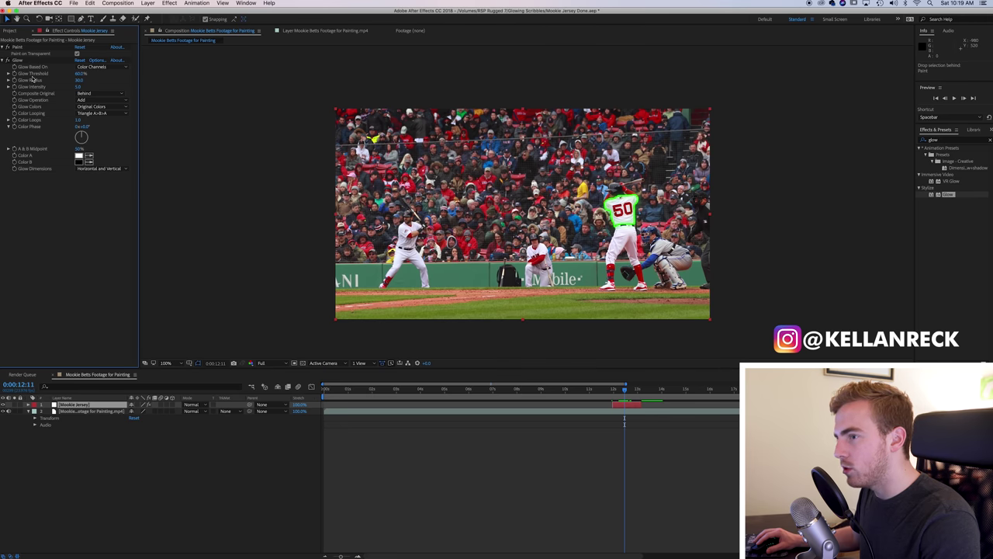
click(27, 61)
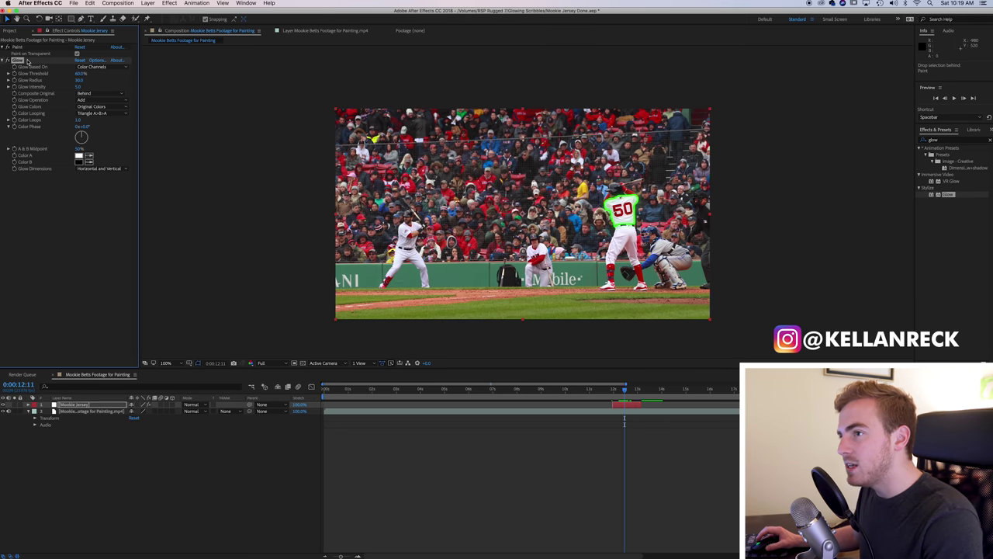
key(super+d)
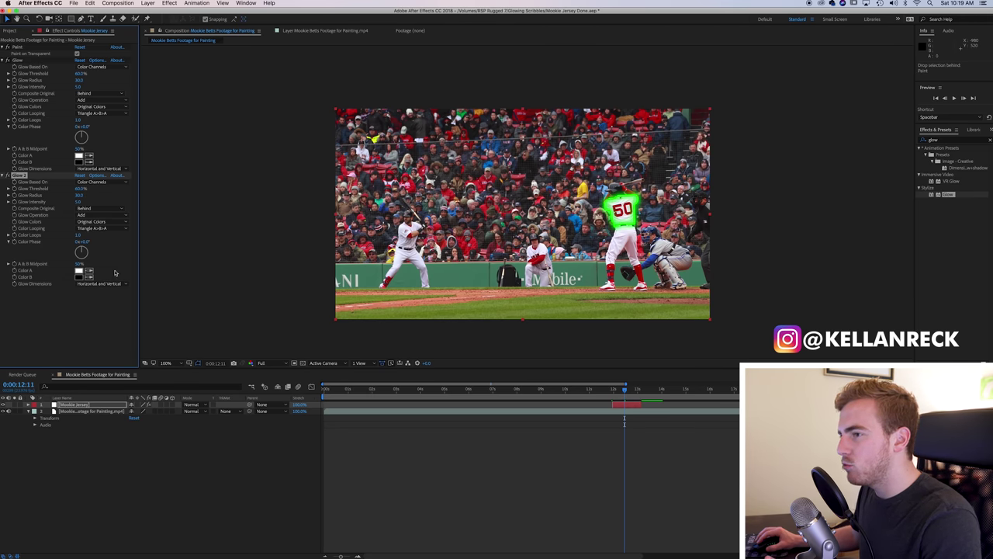
click(100, 320)
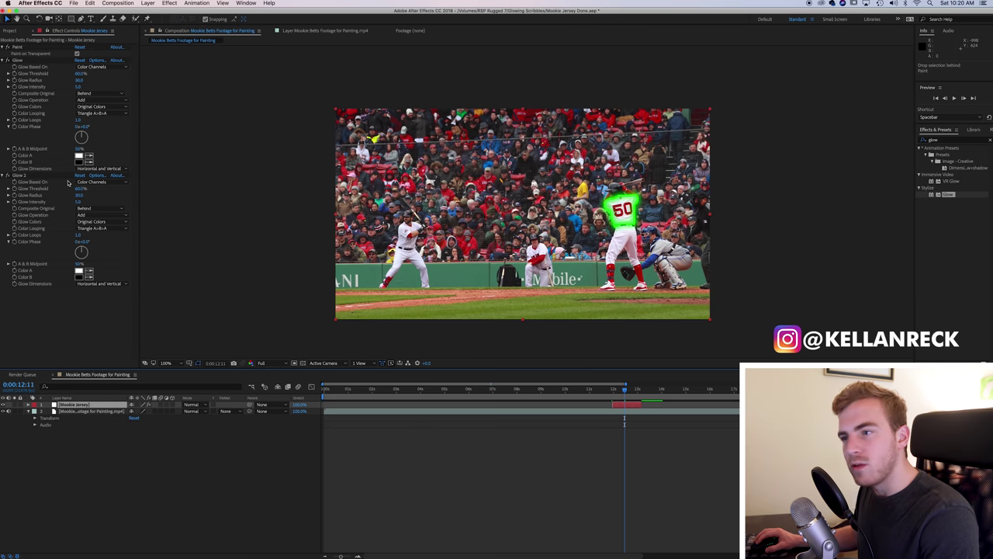
click(79, 189)
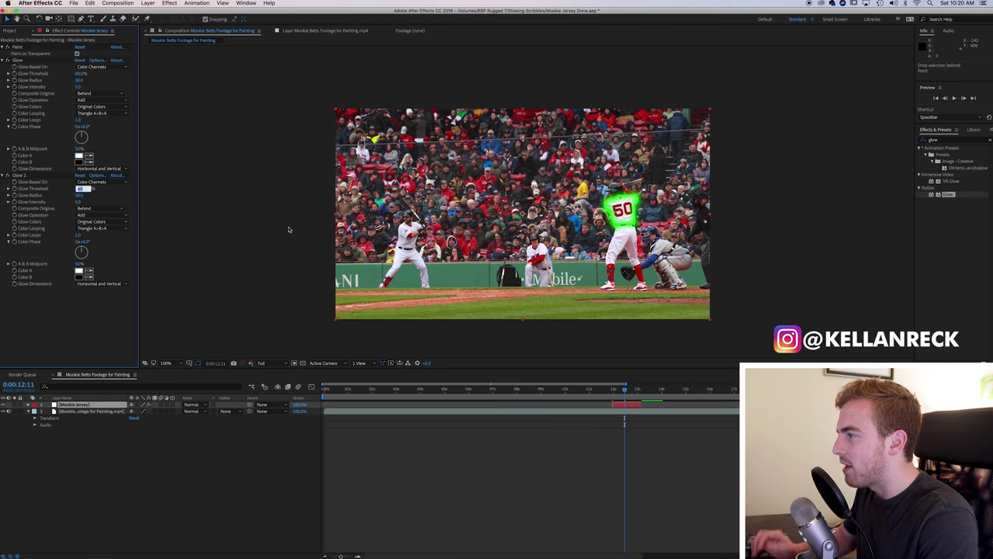
text(50)
key(Return)
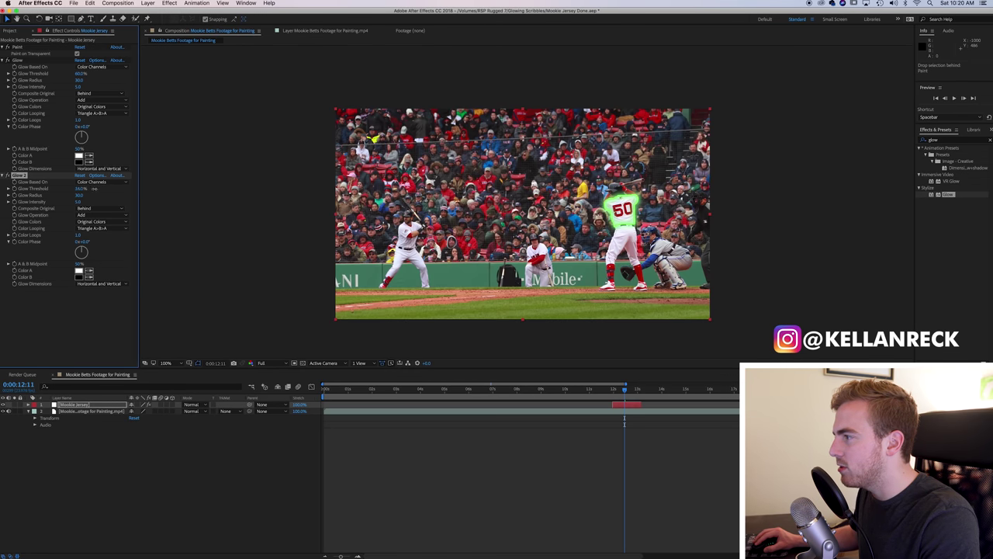
- Lower Glow 2's threshold further while checking the glowing streak up close
drag(93, 188, 84, 193)
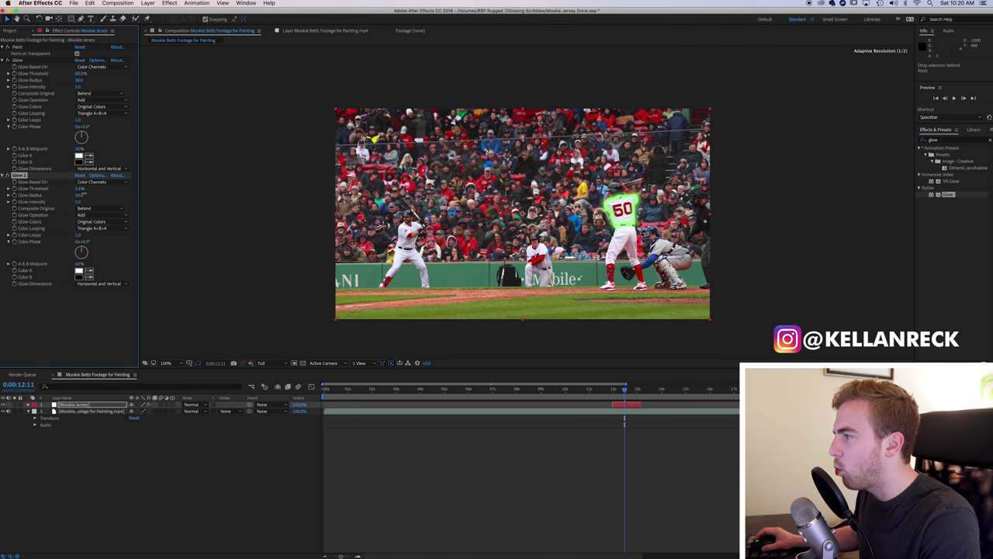
scroll(609, 195, up, 2)
click(625, 392)
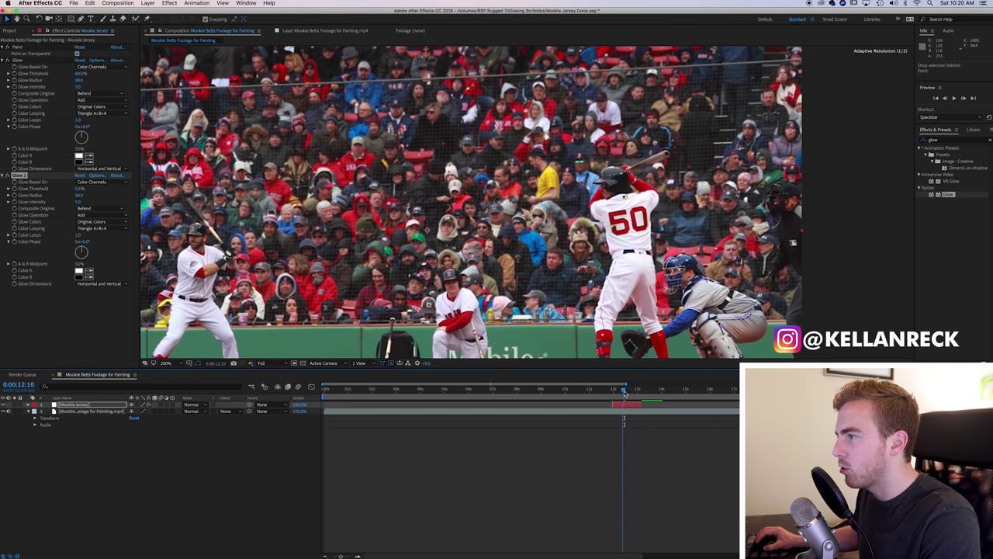
drag(624, 392, 630, 395)
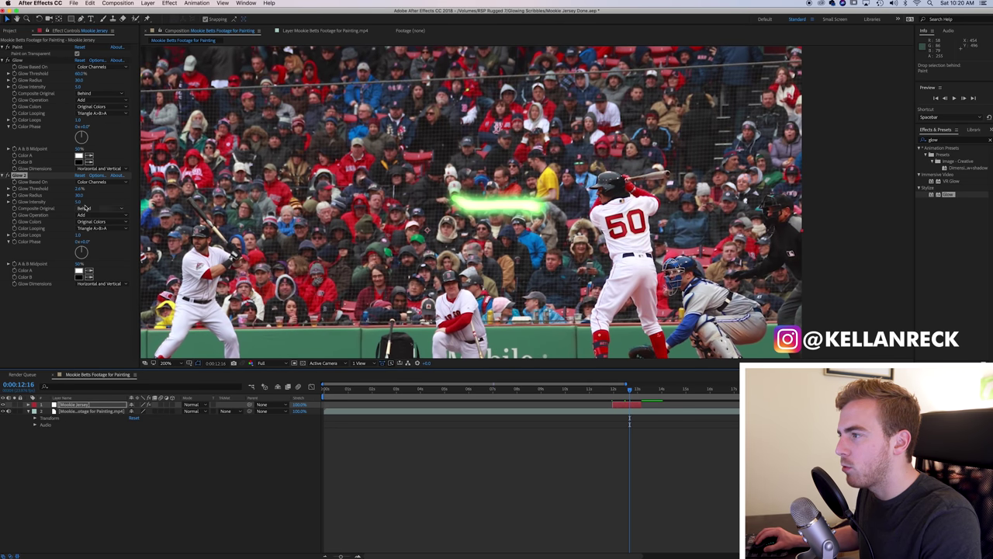
mouse_move(82, 189)
mouse_down()
mouse_move(101, 190)
mouse_move(85, 191)
mouse_up()
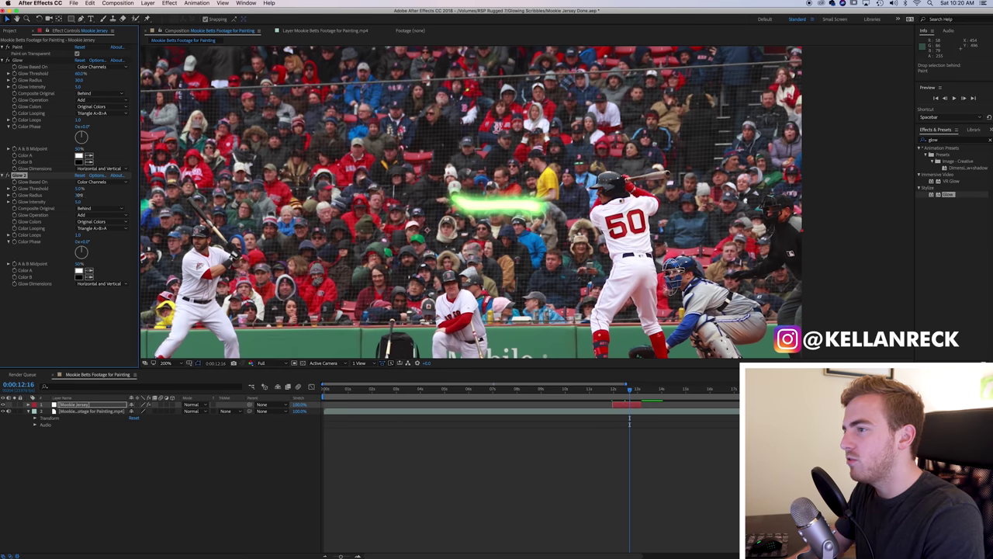
- Set Glow 2's radius to 15 and intensity to 1
click(81, 195)
text(15)
key(Return)
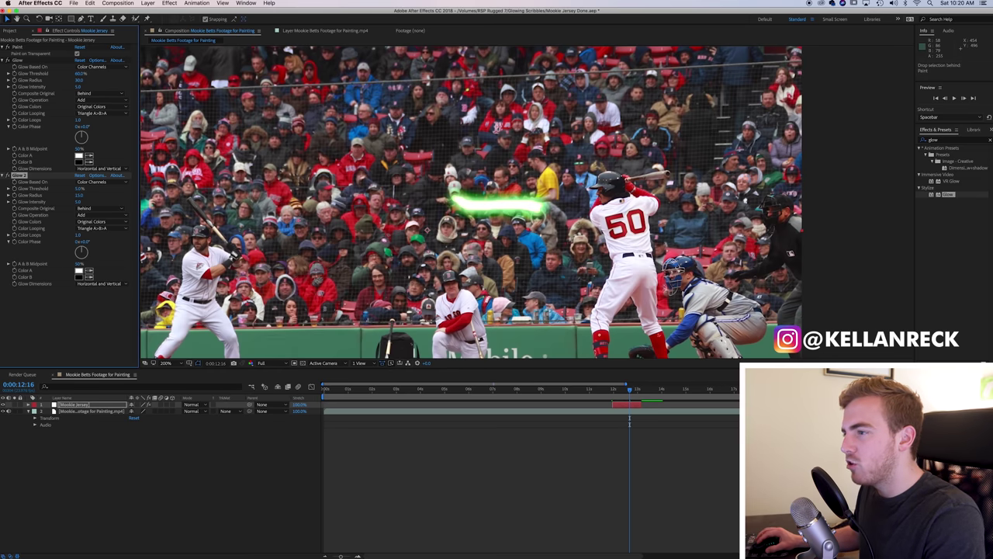
click(78, 202)
text(1)
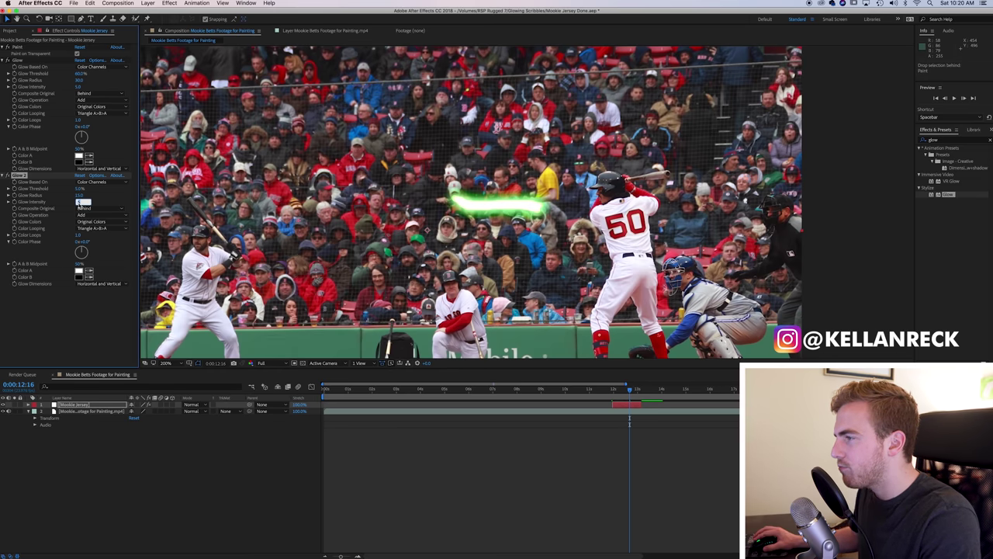
key(Return)
scroll(451, 205, down, 1)
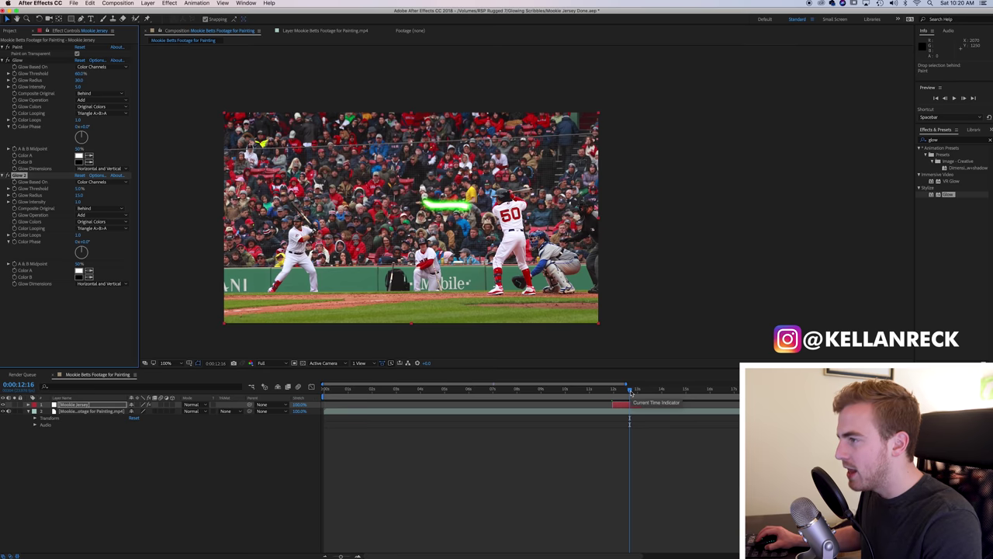
- Preview the scribbles, then toggle Glow and Glow 2 off and on to compare, leaving both enabled
drag(629, 391, 612, 392)
key(space)
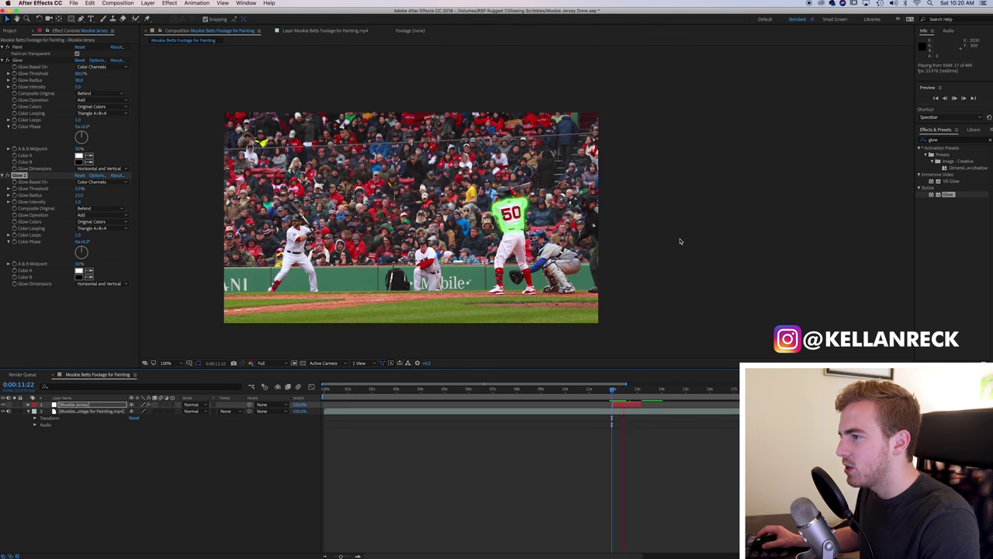
mouse_move(645, 390)
mouse_down()
mouse_move(617, 392)
mouse_move(635, 396)
mouse_up()
click(8, 60)
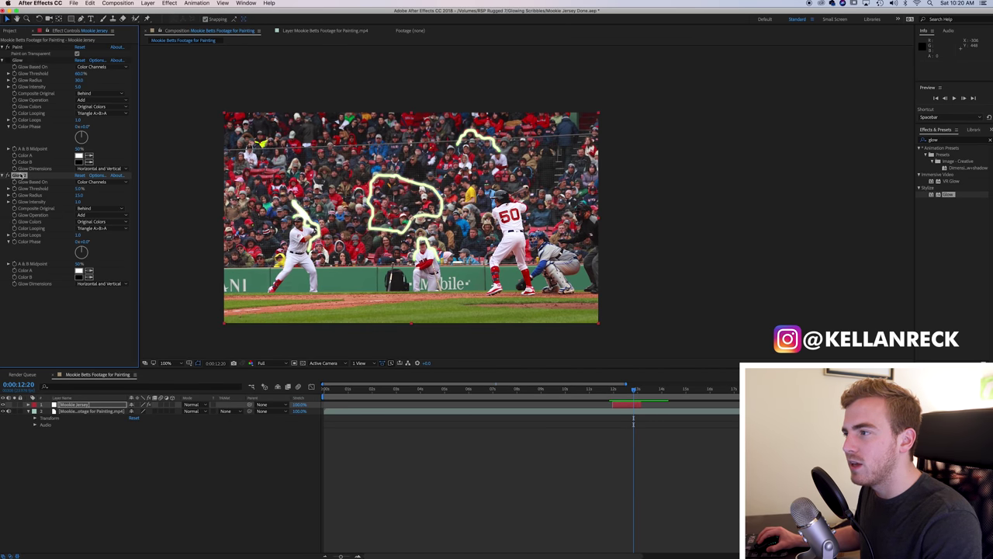
click(8, 177)
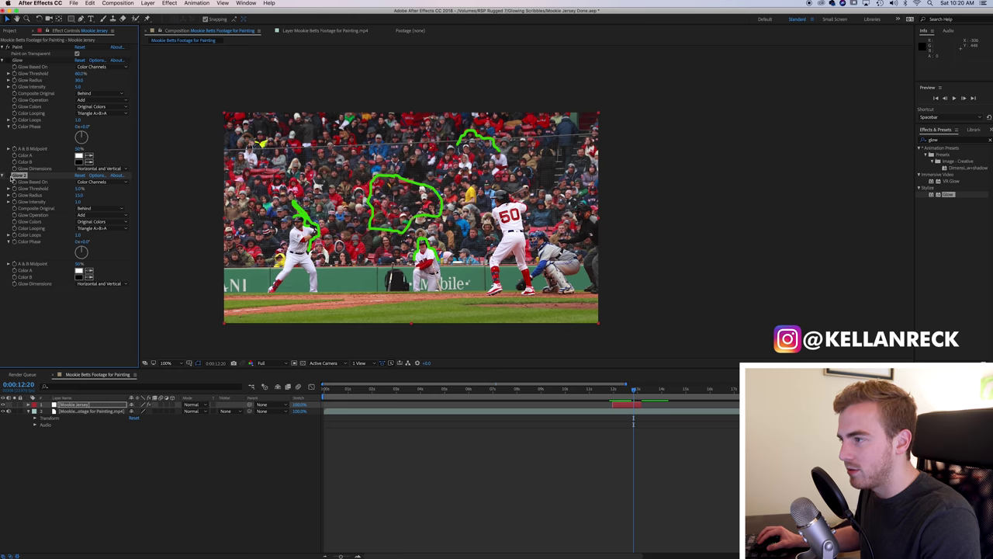
click(9, 176)
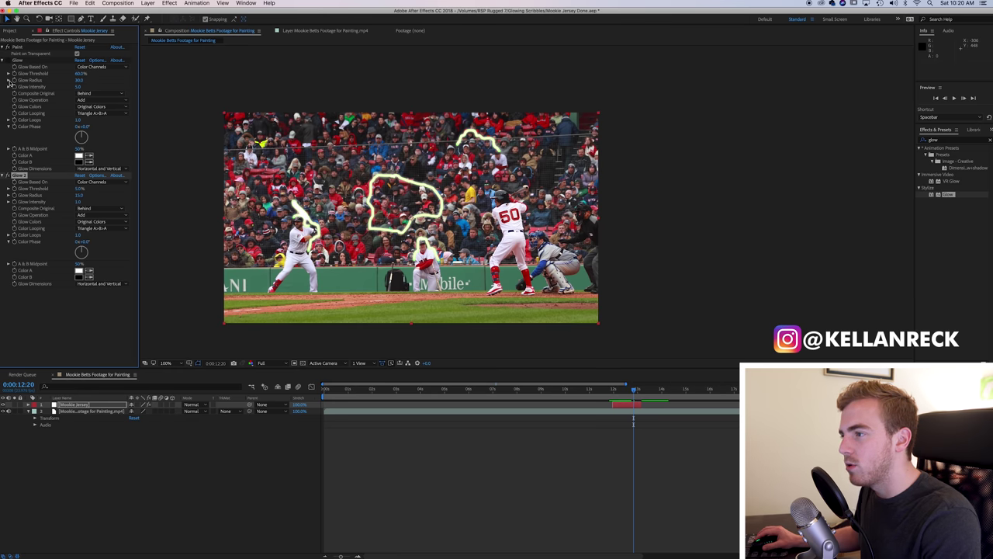
click(8, 176)
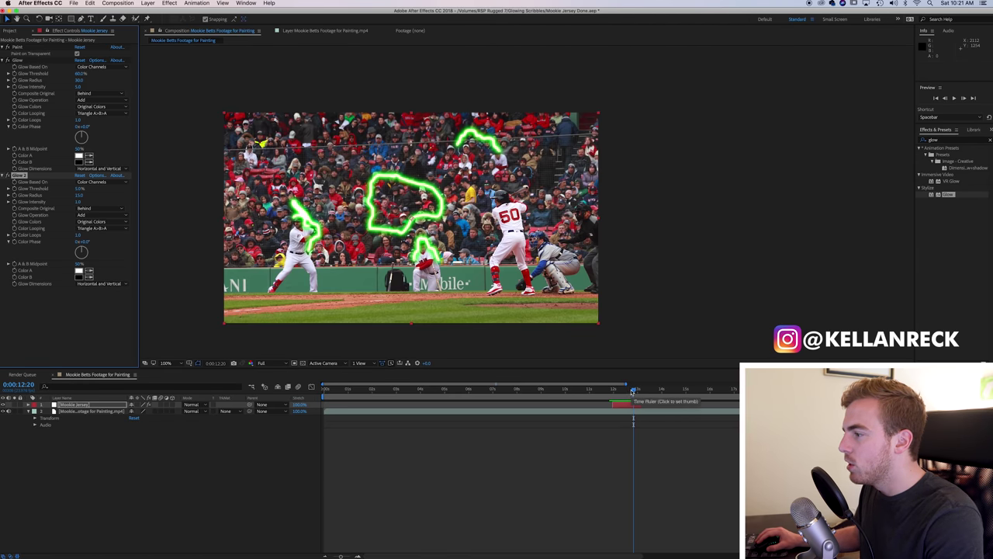
- Preview the glowing scribbles and move the playhead ahead to about 0:00:15:18
key(space)
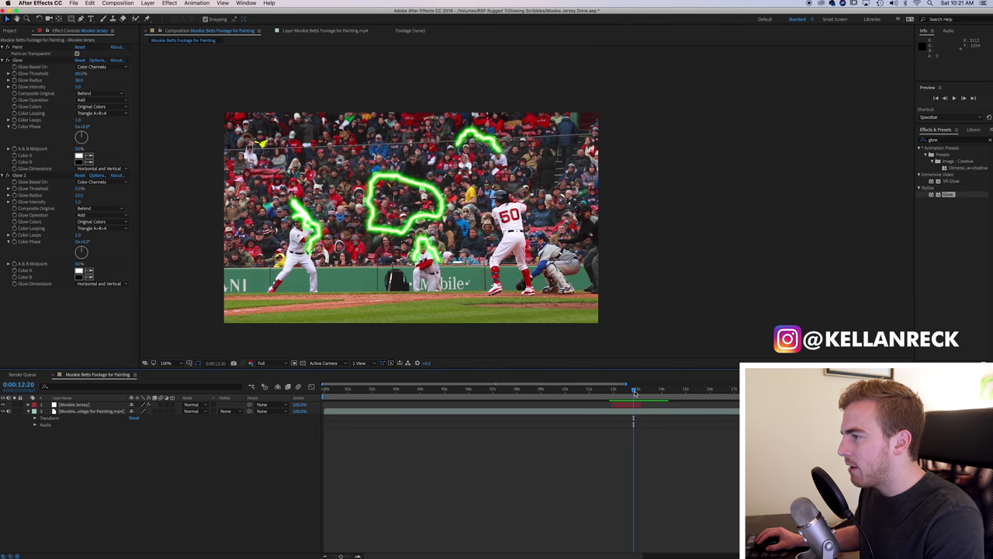
drag(635, 392, 674, 398)
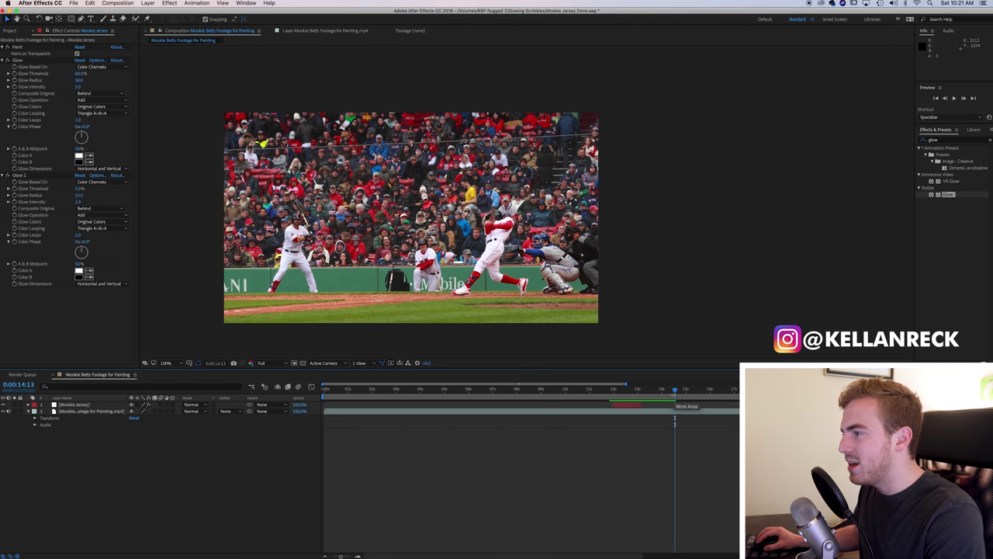
click(682, 390)
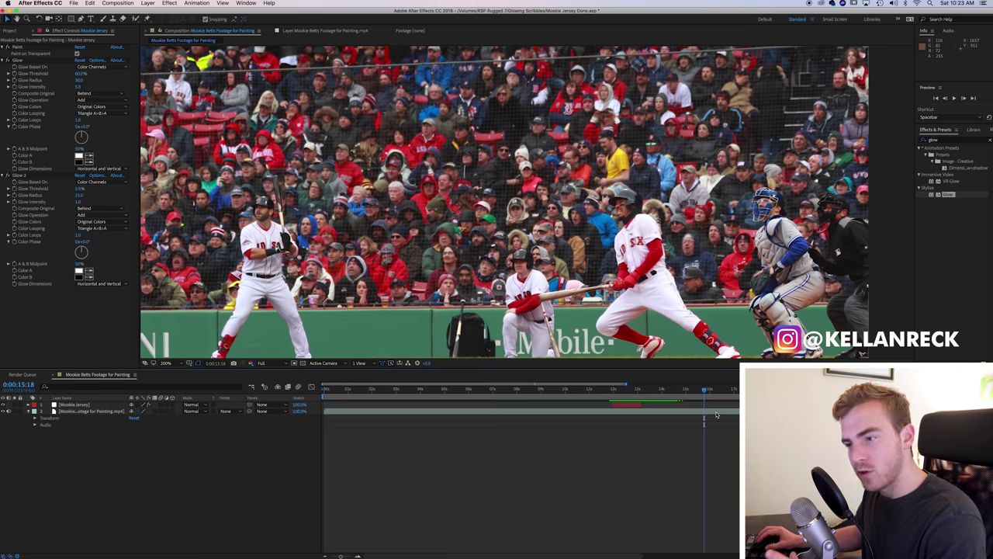
- Open the footage layer and set the Brush tool's paint colour to bright yellow
double_click(715, 413)
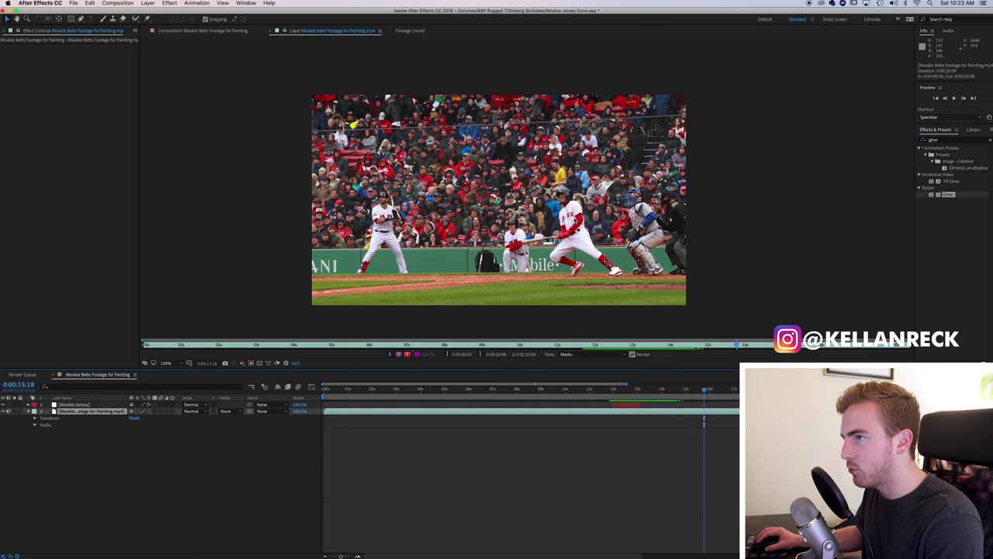
click(113, 19)
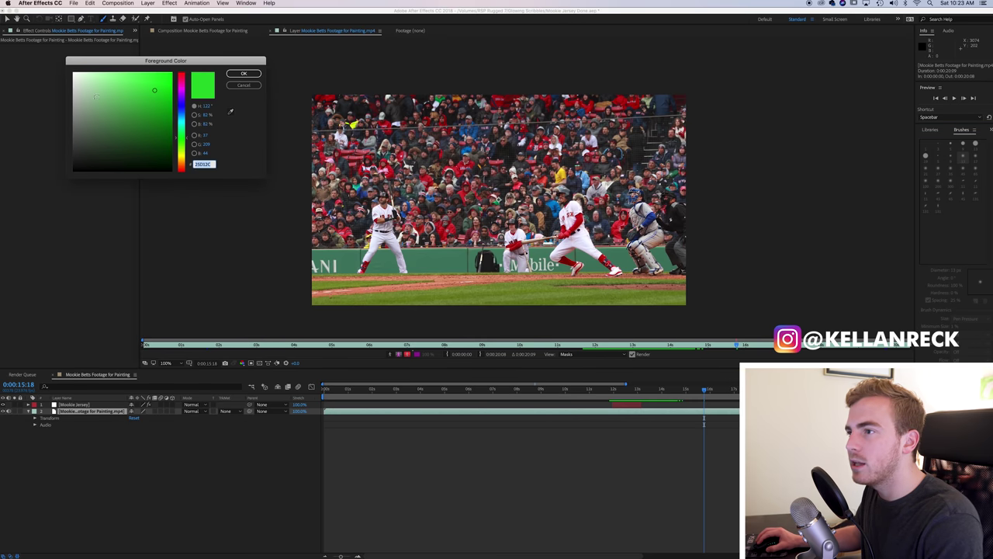
drag(184, 152, 184, 158)
drag(156, 91, 152, 78)
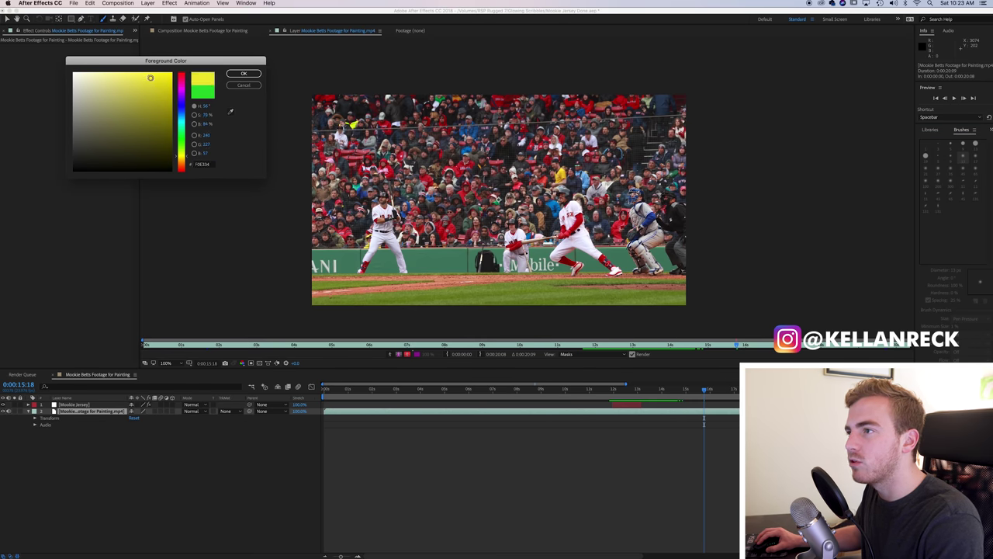
click(244, 73)
- Paint a filled yellow crown above the batter's head on the footage
scroll(524, 186, up, 1)
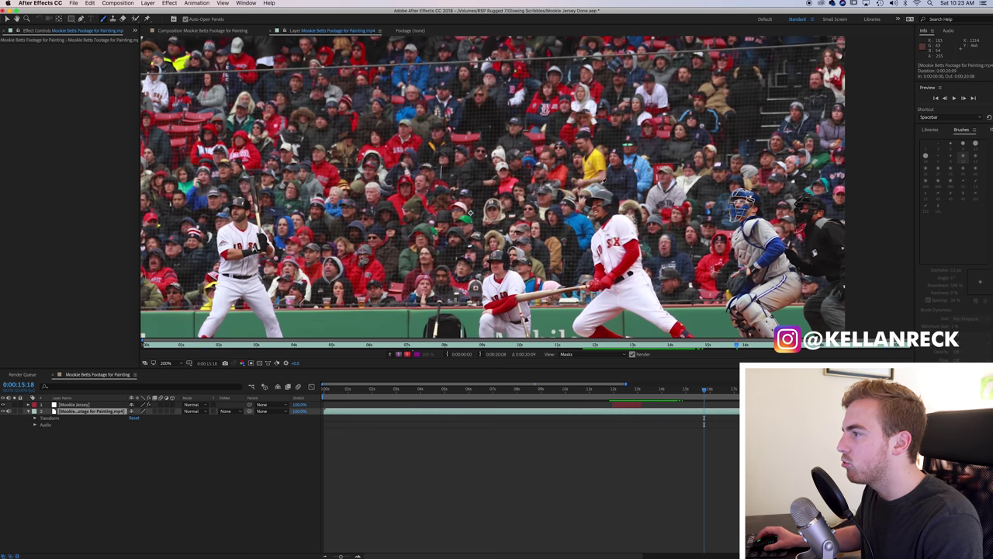
scroll(562, 172, up, 1)
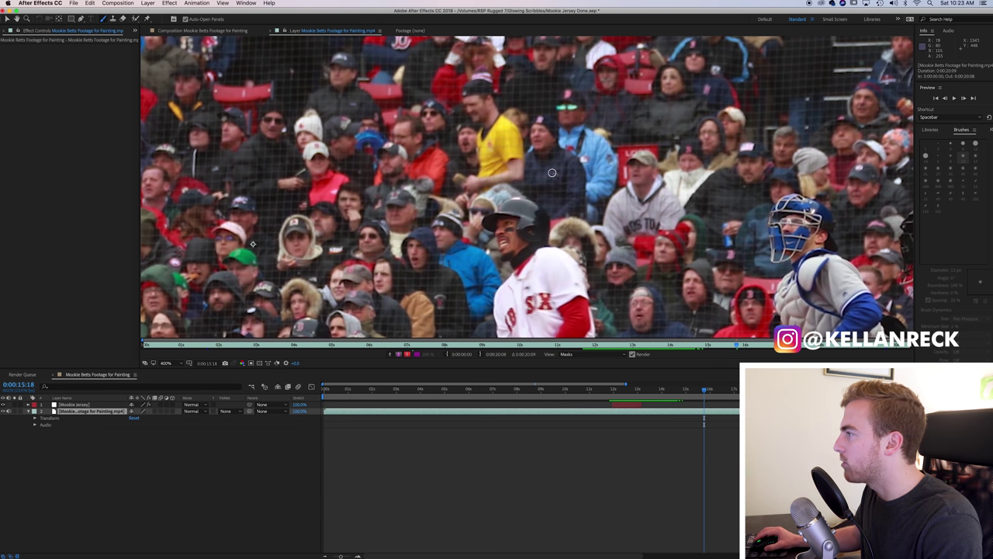
mouse_move(547, 174)
mouse_down()
mouse_move(481, 116)
mouse_move(465, 180)
mouse_move(440, 148)
mouse_up()
scroll(524, 162, down, 1)
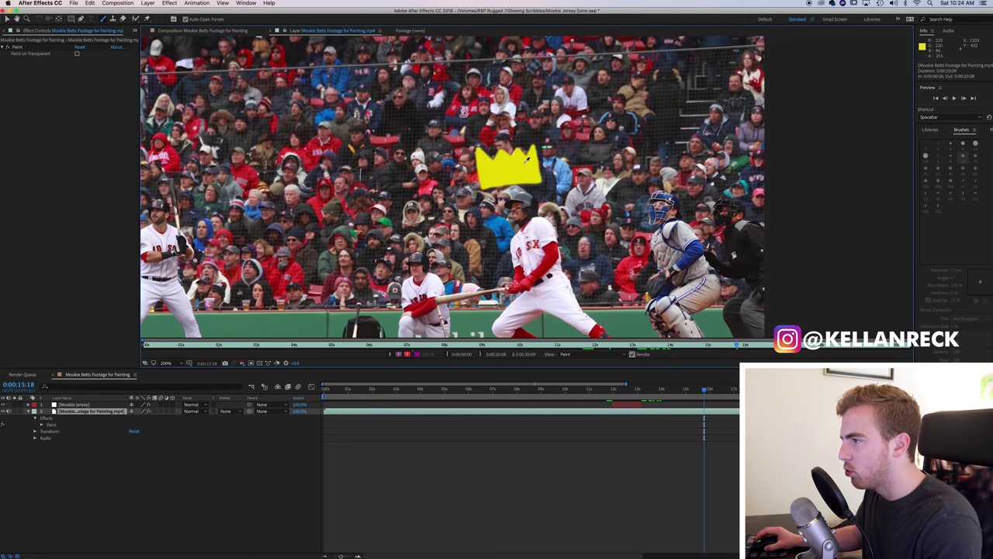
scroll(527, 159, down, 3)
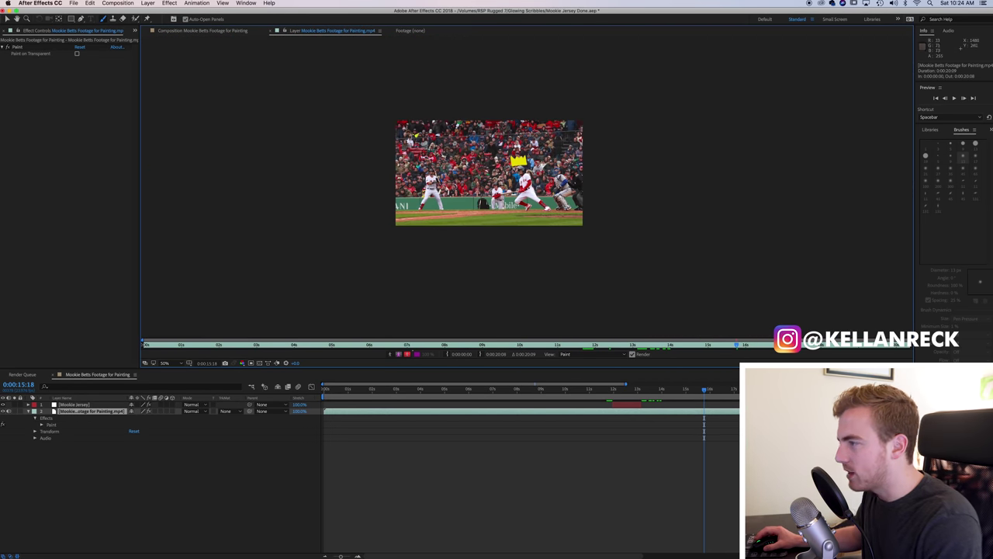
scroll(543, 136, up, 2)
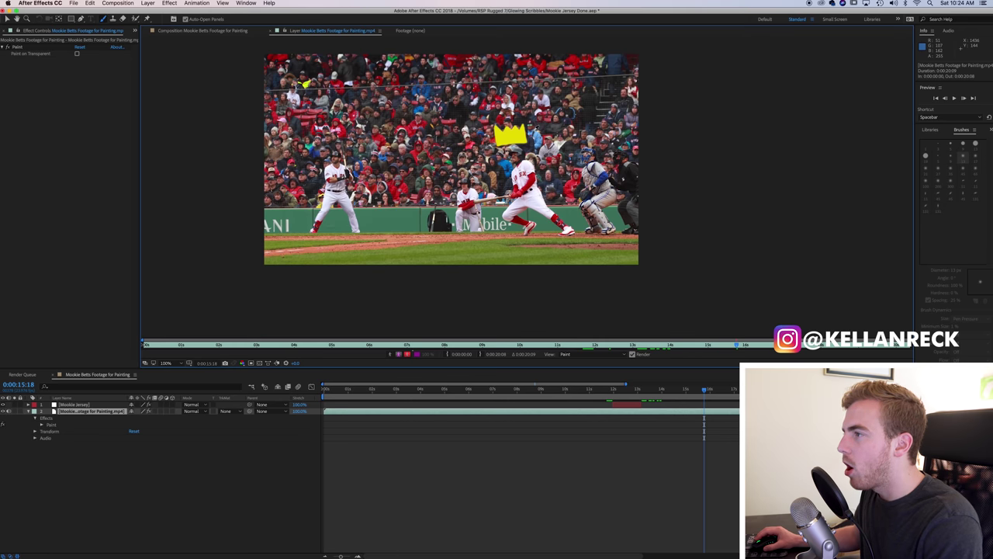
scroll(520, 128, up, 1)
scroll(520, 128, up, 1)
scroll(589, 233, down, 1)
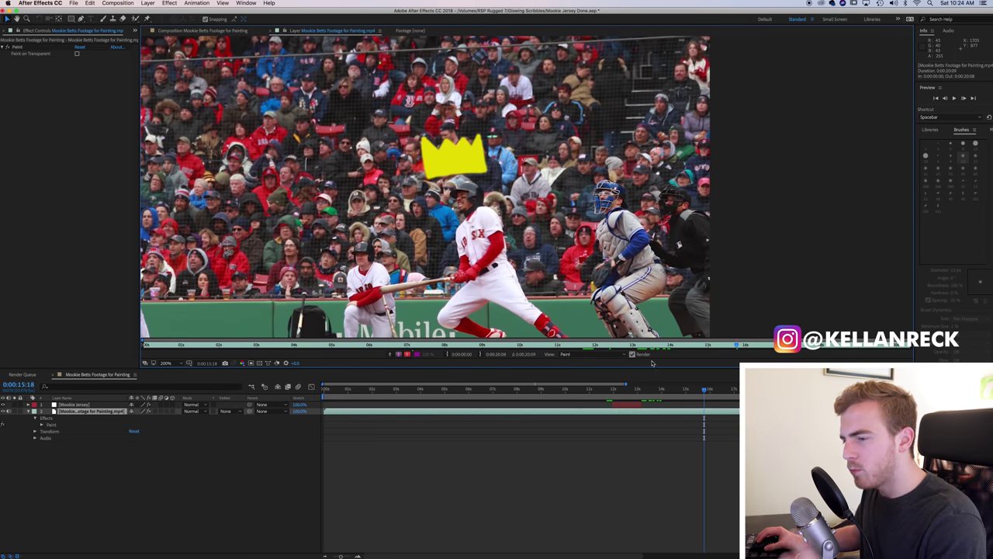
click(44, 426)
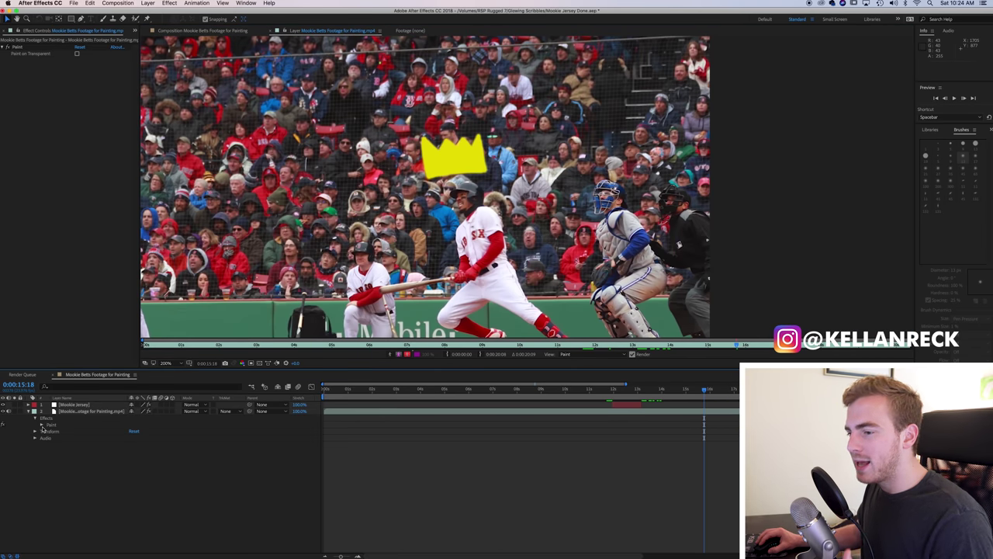
- Expand the footage layer's Paint effect to reveal its brush strokes and zoom the timeline in
click(42, 426)
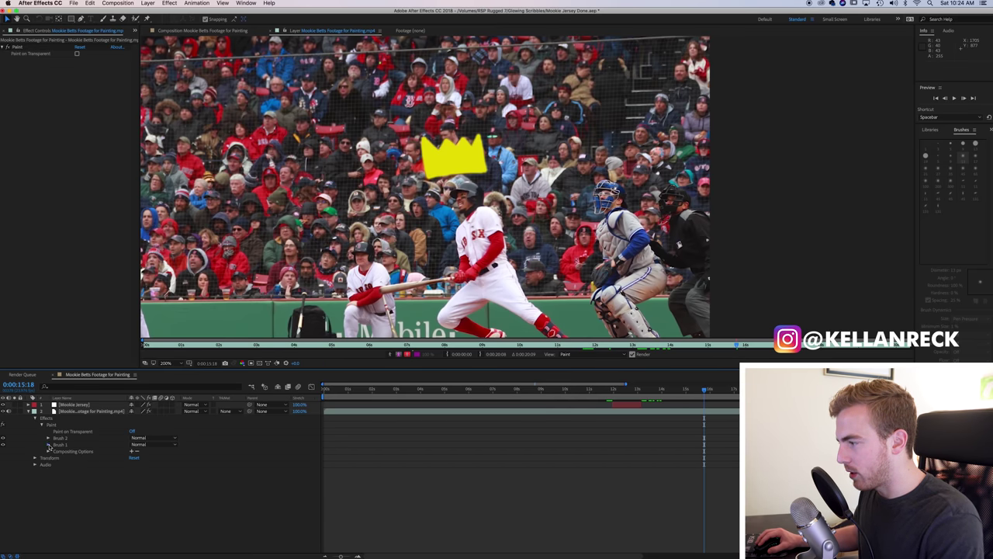
key(=)
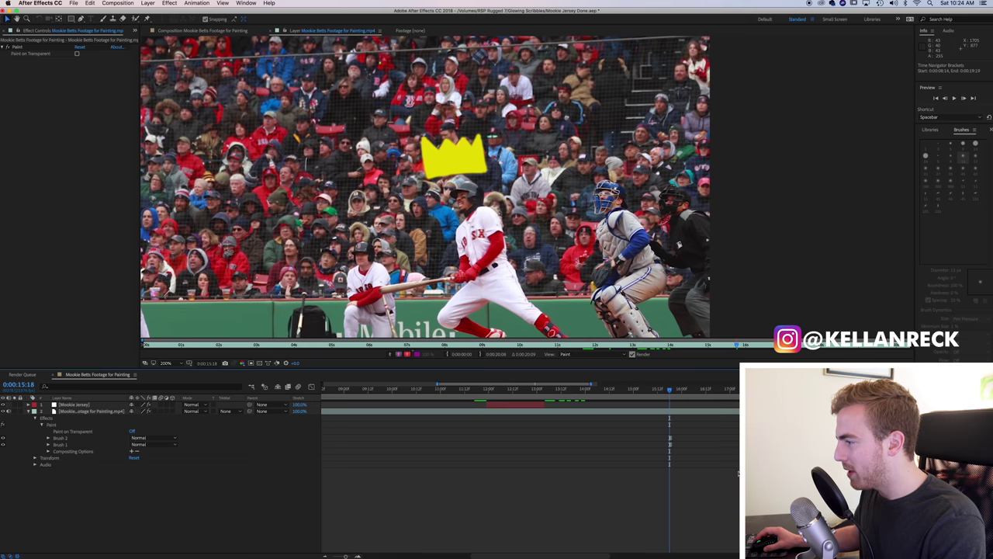
key(=)
key(=)
key(=)
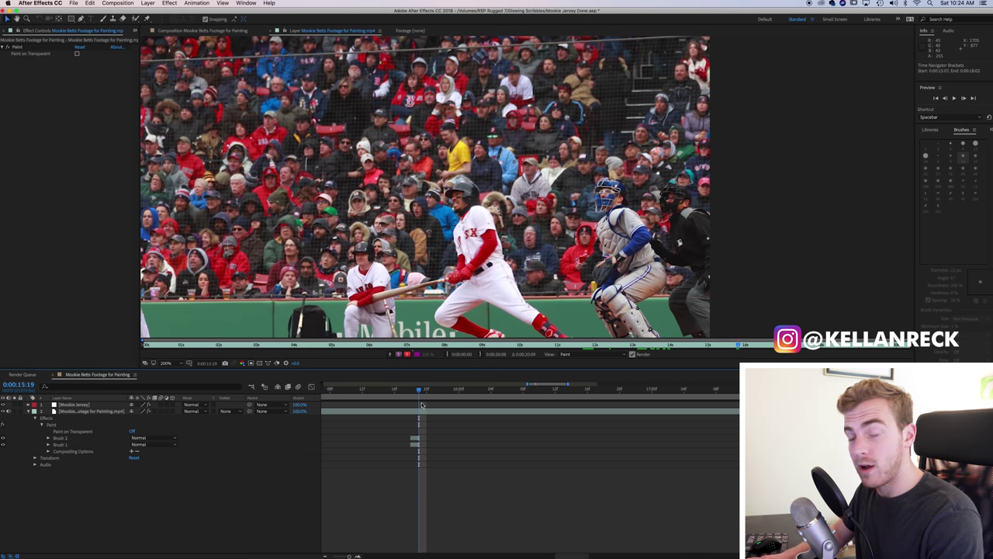
key(-)
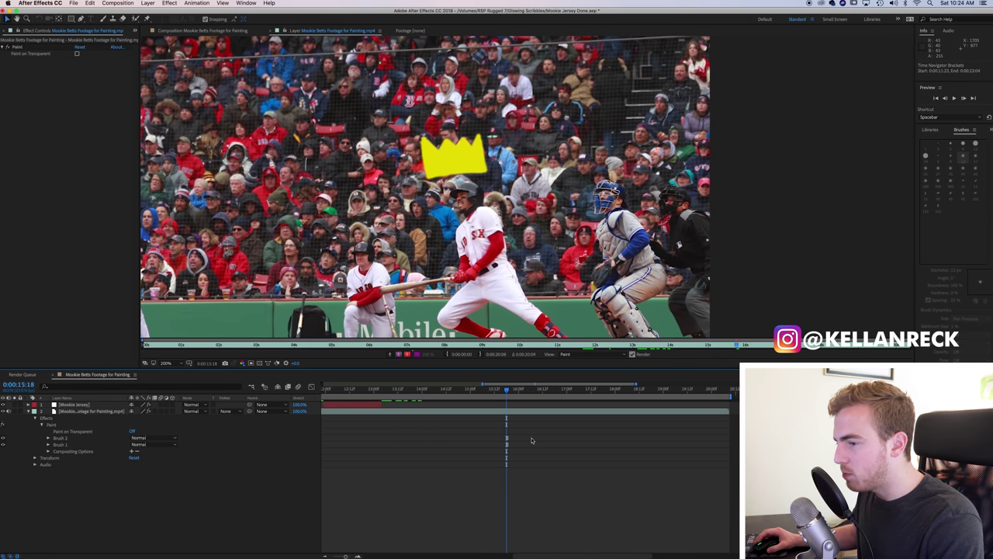
key(equal)
click(36, 417)
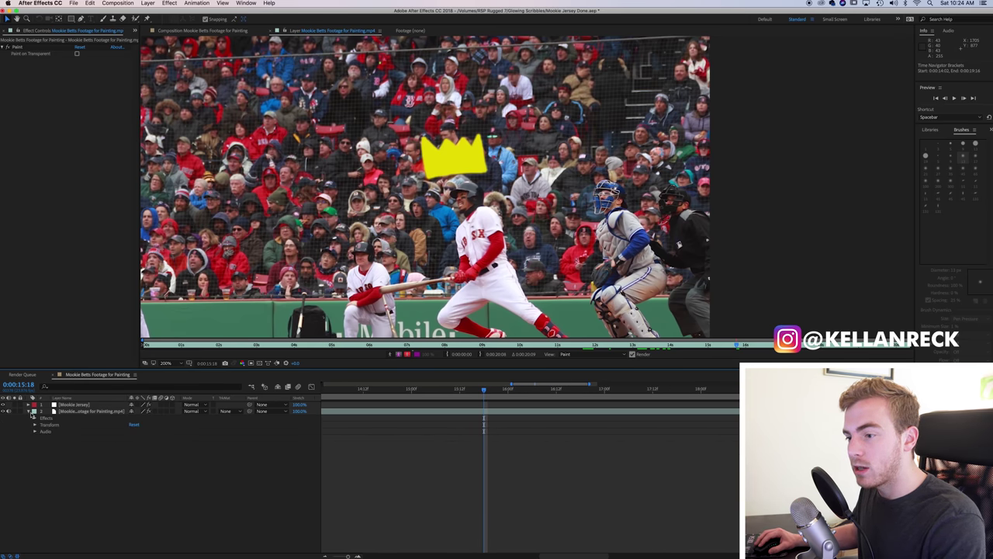
click(35, 418)
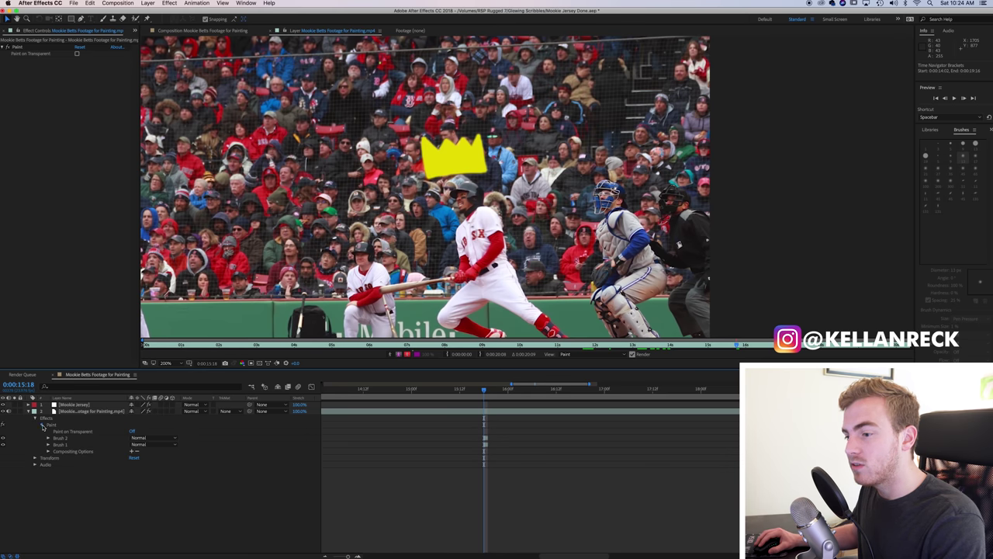
click(41, 425)
click(41, 425)
- Extend Brush 1 and Brush 2 so the crown lasts until about 0:00:16:17
click(62, 443)
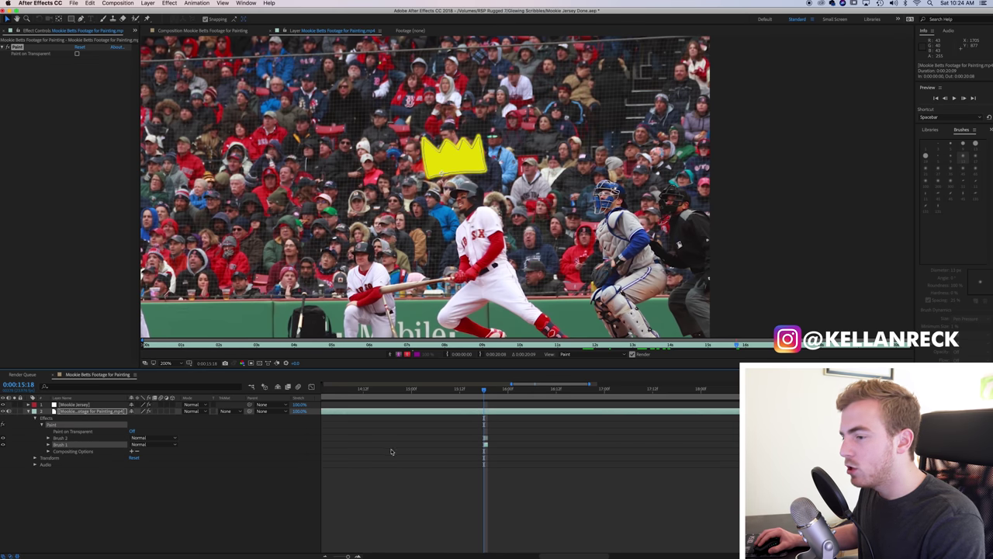
shift+click(60, 438)
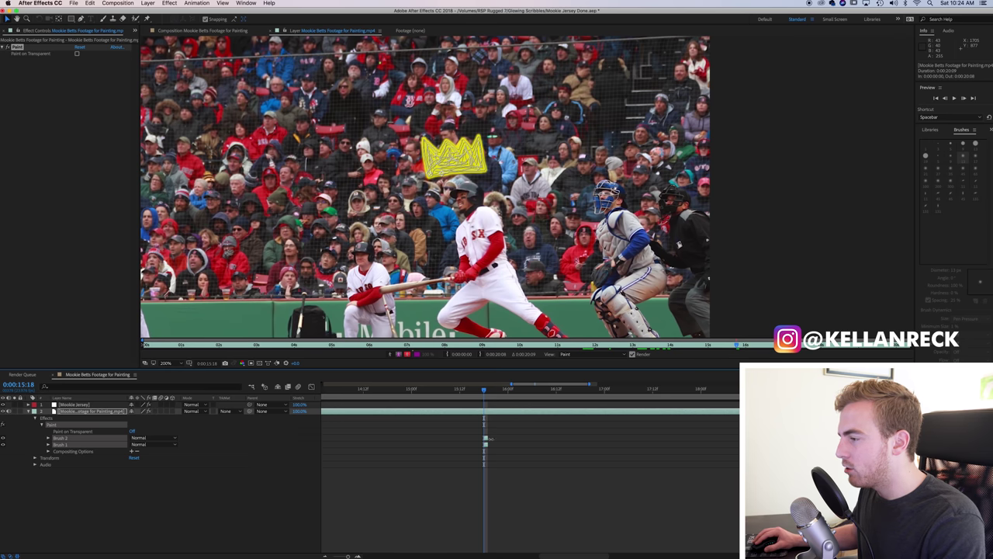
drag(489, 438, 641, 443)
mouse_move(553, 392)
mouse_down()
mouse_move(594, 398)
mouse_move(576, 398)
mouse_up()
drag(646, 437, 579, 440)
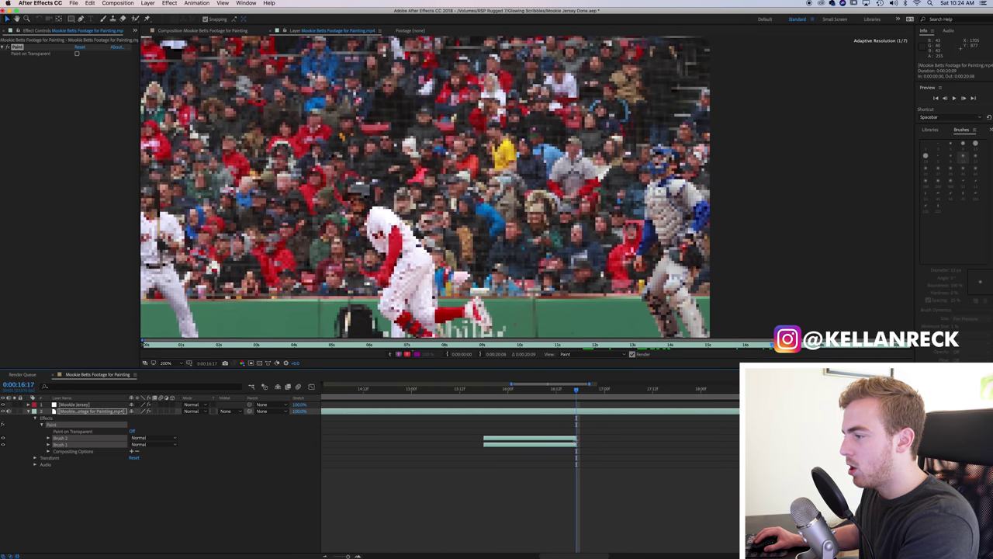
key(Page_Down)
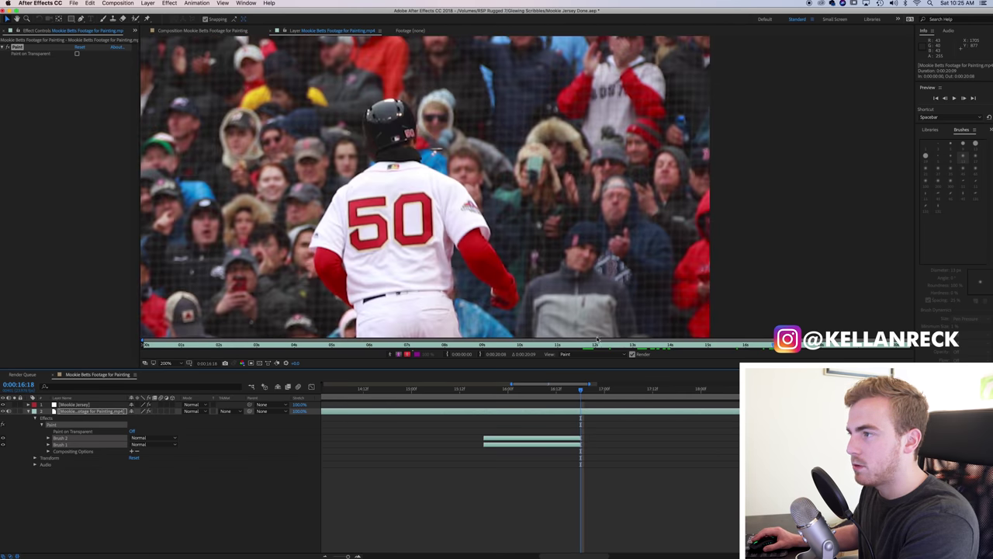
key(Page_Up)
key(comma)
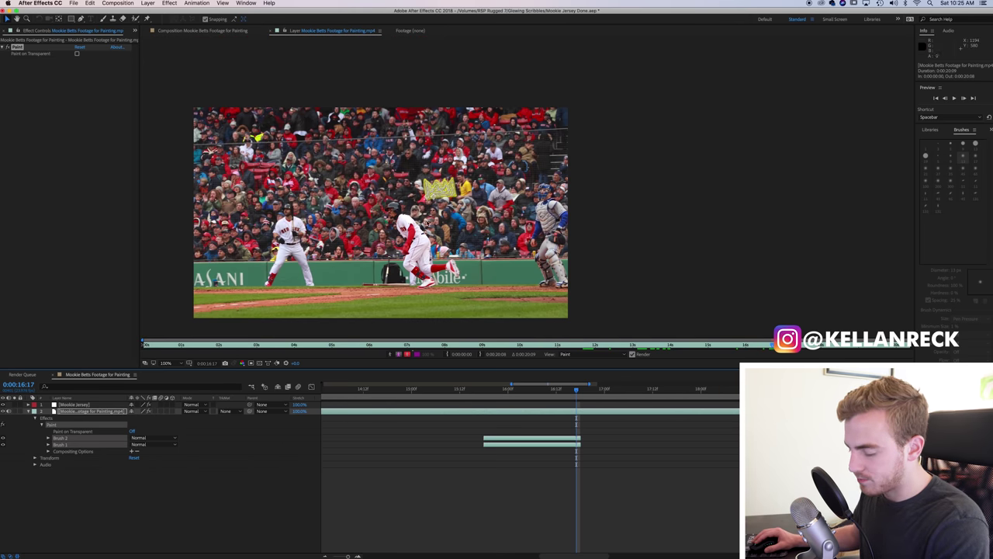
key(period)
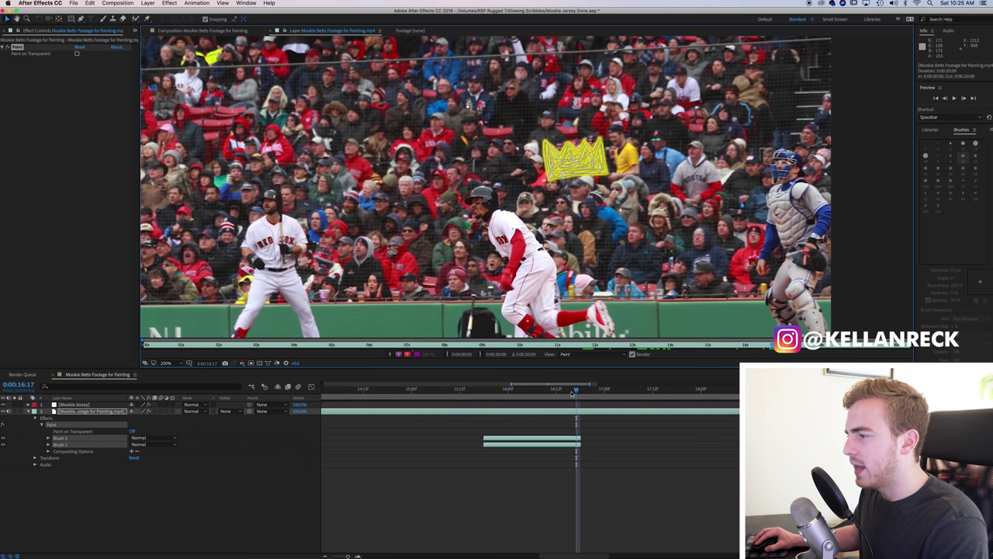
drag(572, 394, 484, 390)
- Browse the Effect and Window menus, then start a new solid layer from Layer > New
key(comma)
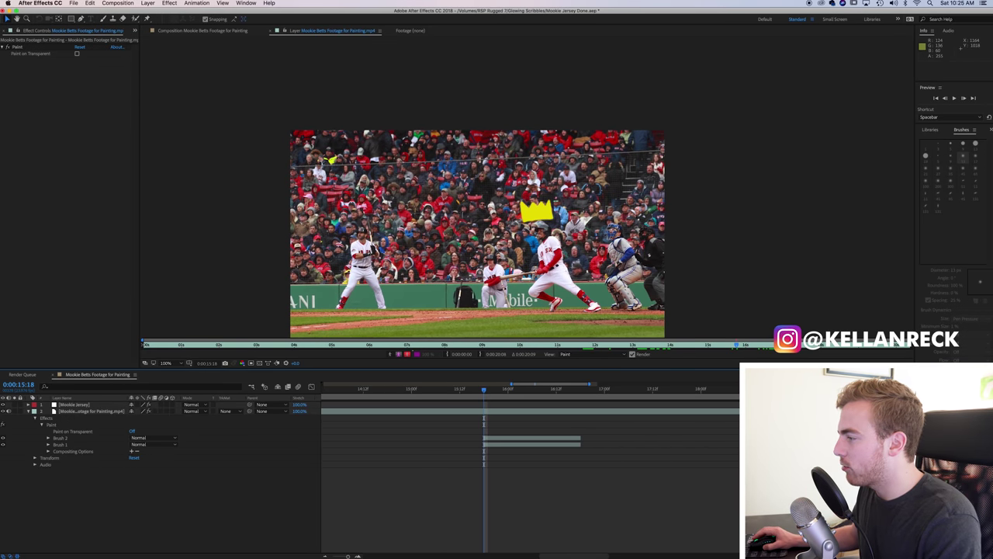
click(167, 3)
click(383, 478)
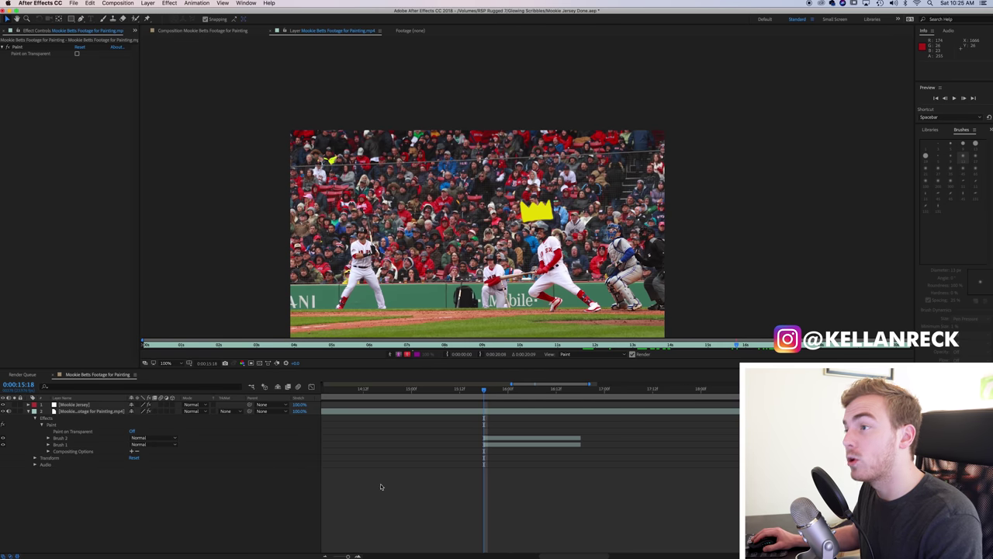
click(245, 3)
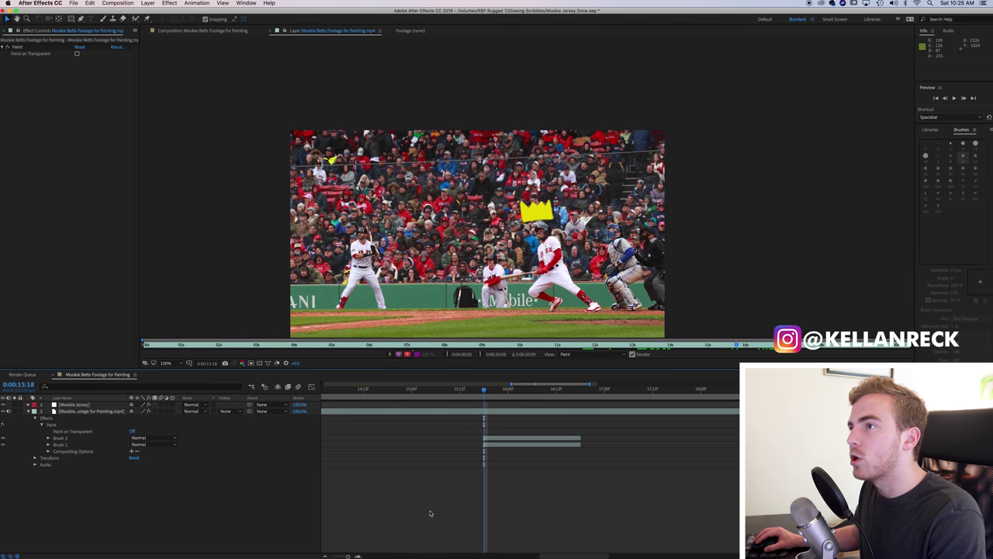
click(148, 3)
mouse_move(155, 11)
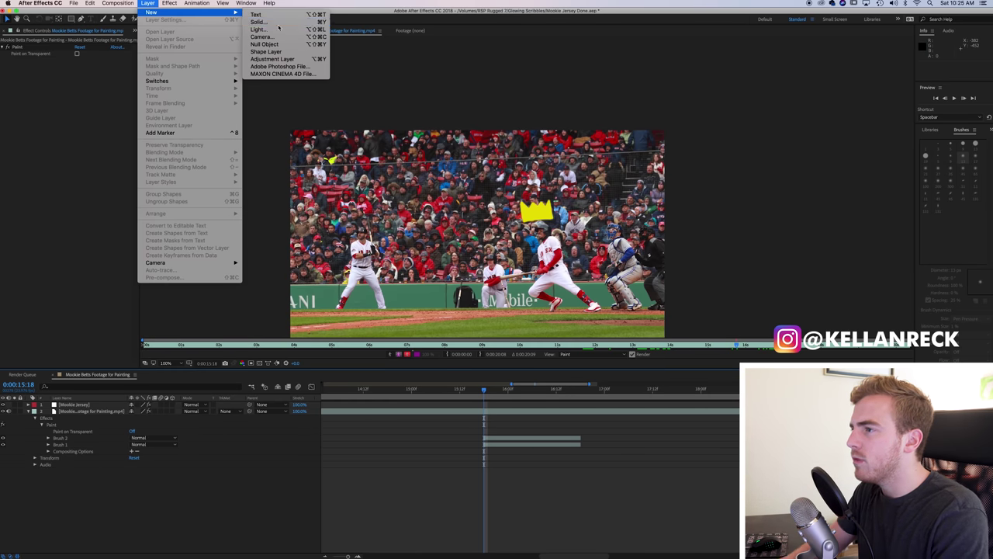
click(277, 22)
- Name the new solid Crown, trim it to 0:00:15:18–0:00:16:17, and preview it
text(Crown)
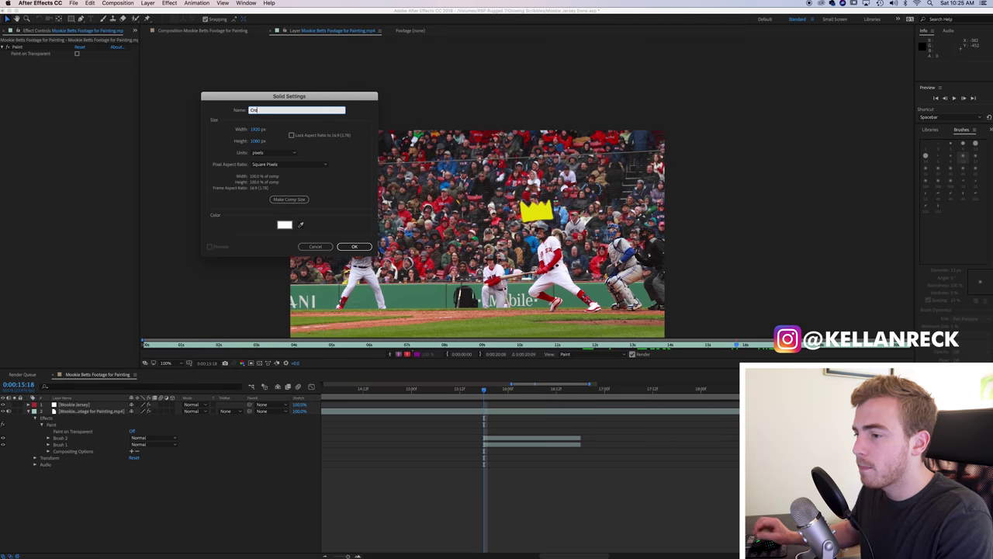
key(Return)
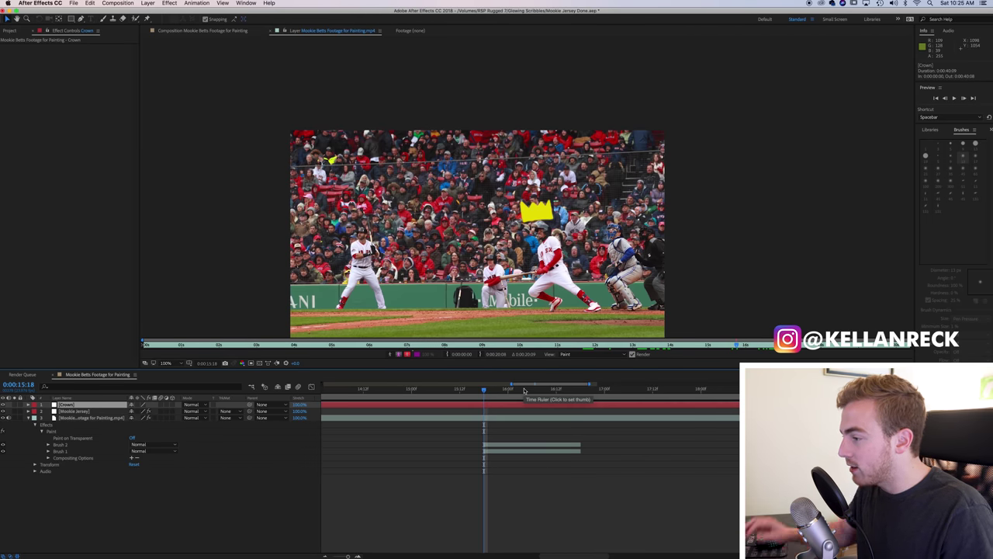
key(alt+bracketleft)
click(580, 389)
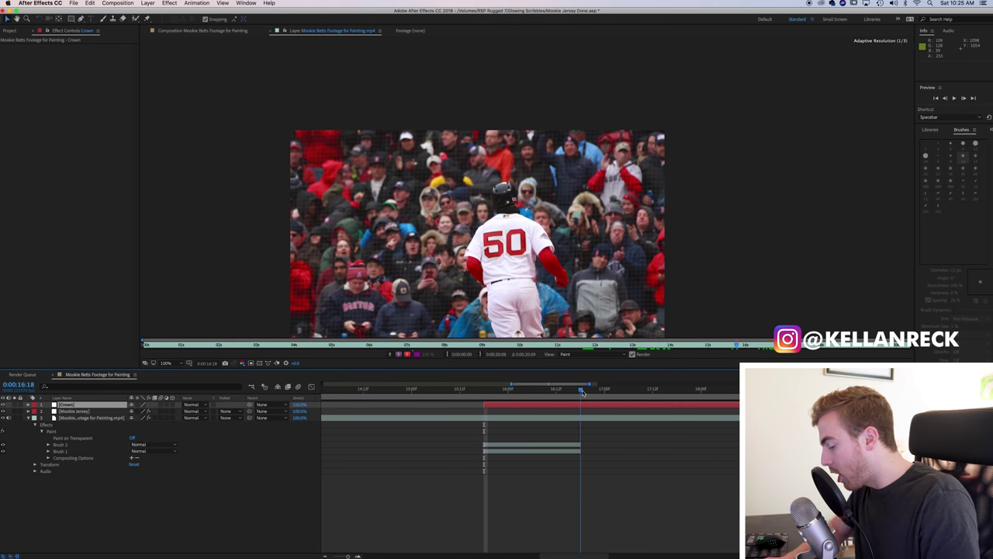
key(alt+bracketright)
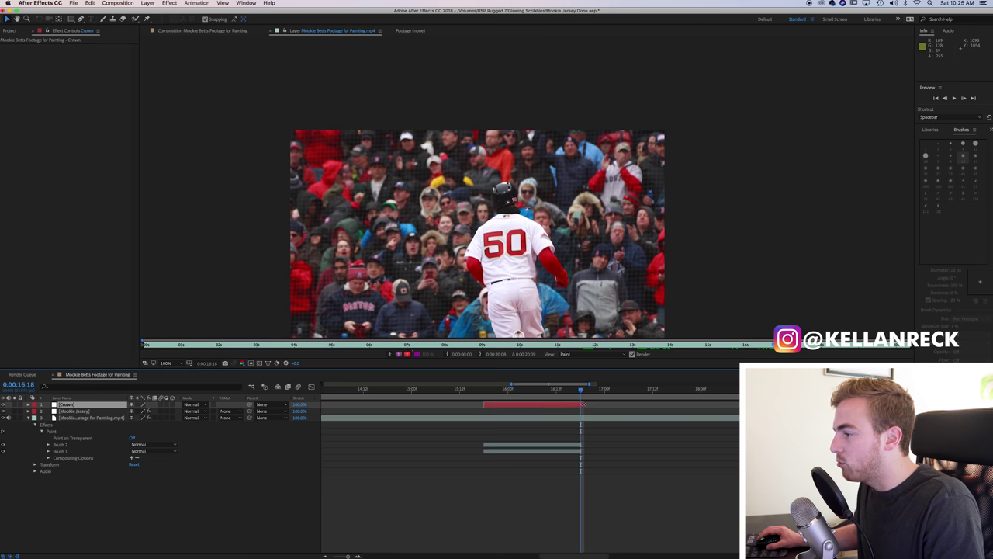
key(space)
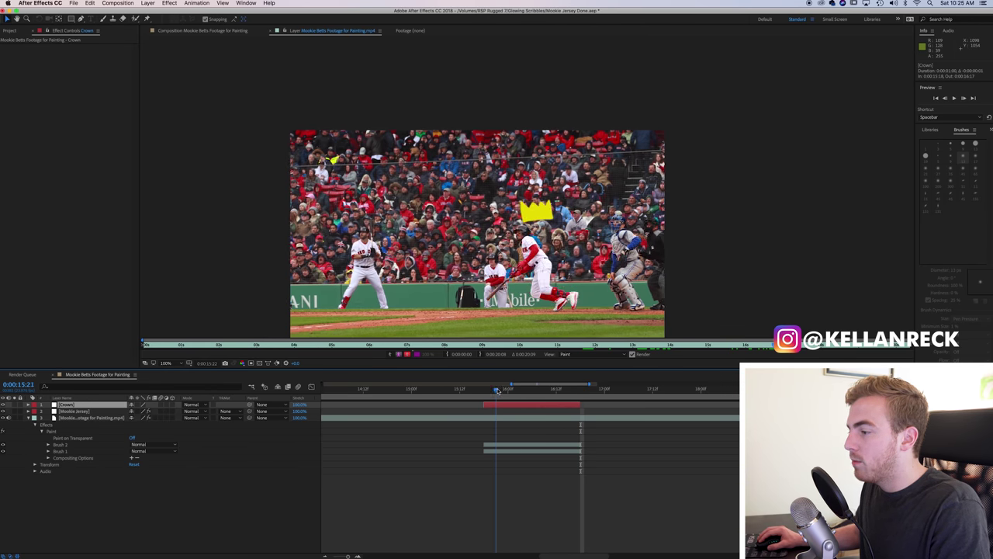
key(space)
- Take the crown's Paint effect off the baseball footage layer
click(50, 431)
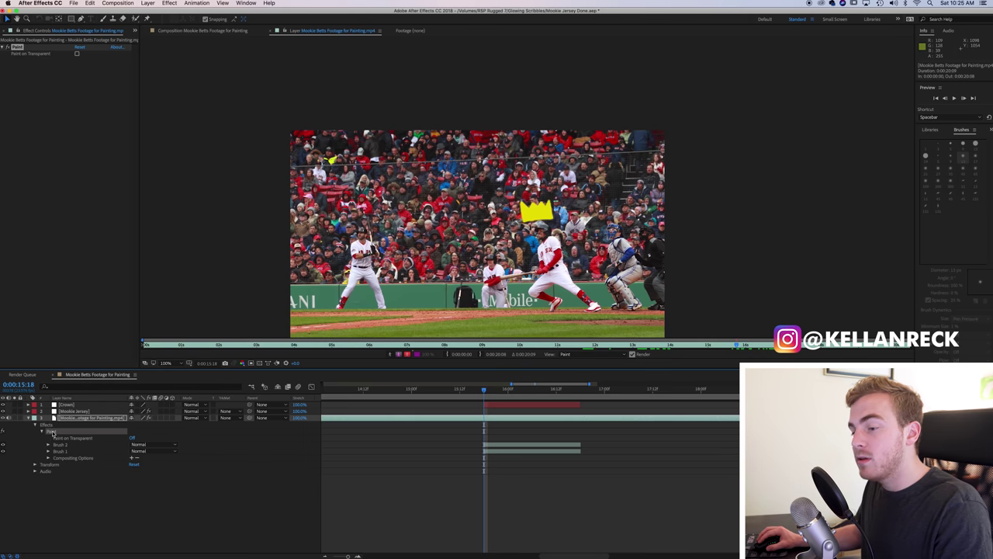
click(68, 404)
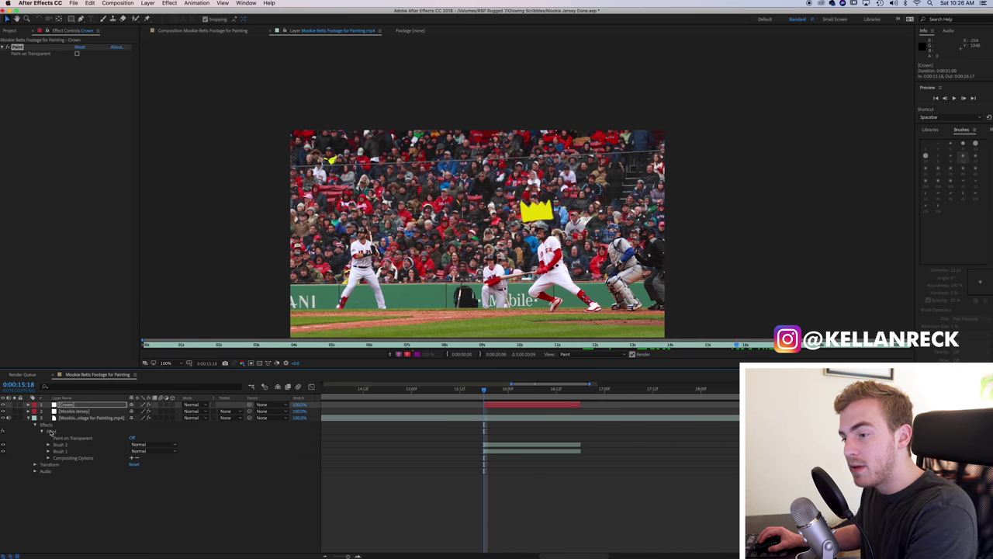
click(51, 432)
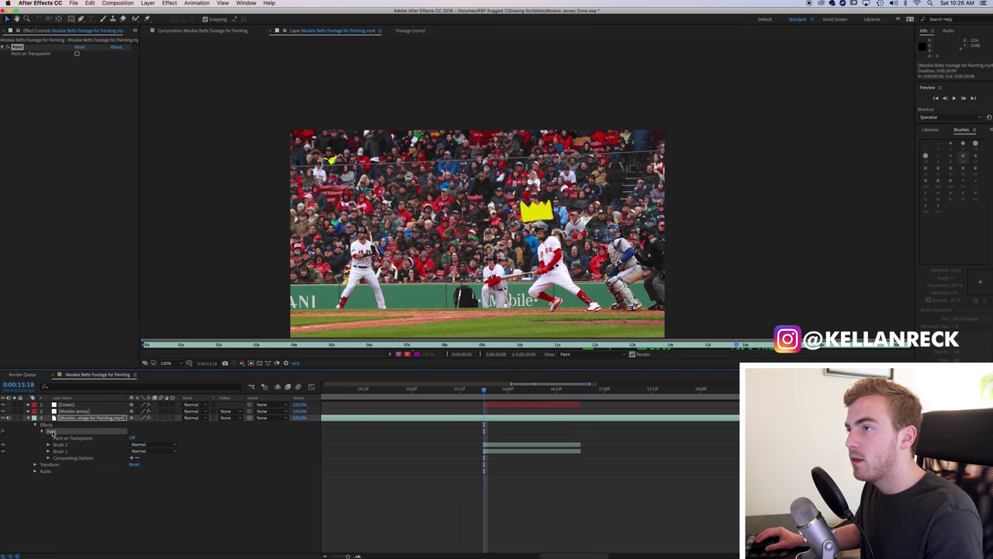
key(Delete)
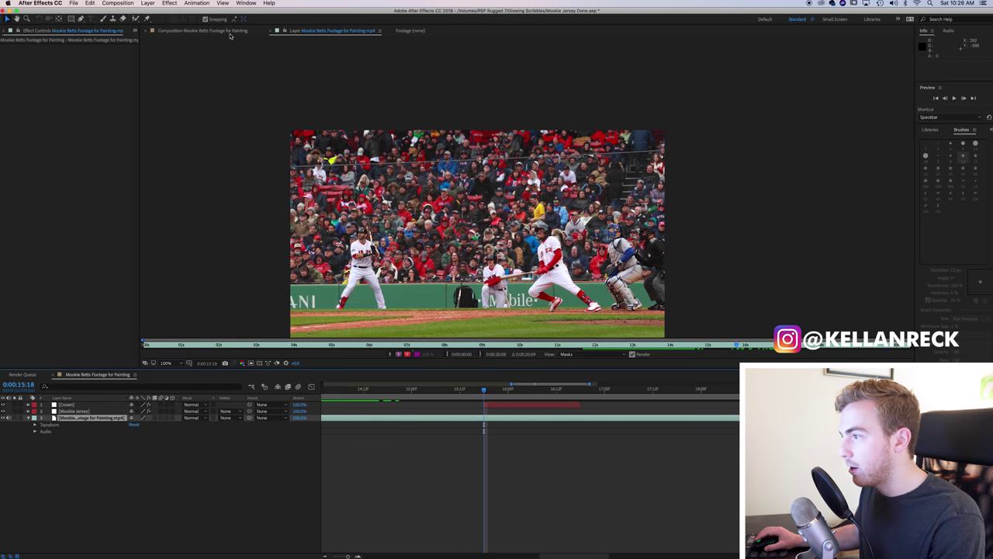
- Enable Paint on Transparent for the Crown layer's Paint effect in the Composition view
click(226, 31)
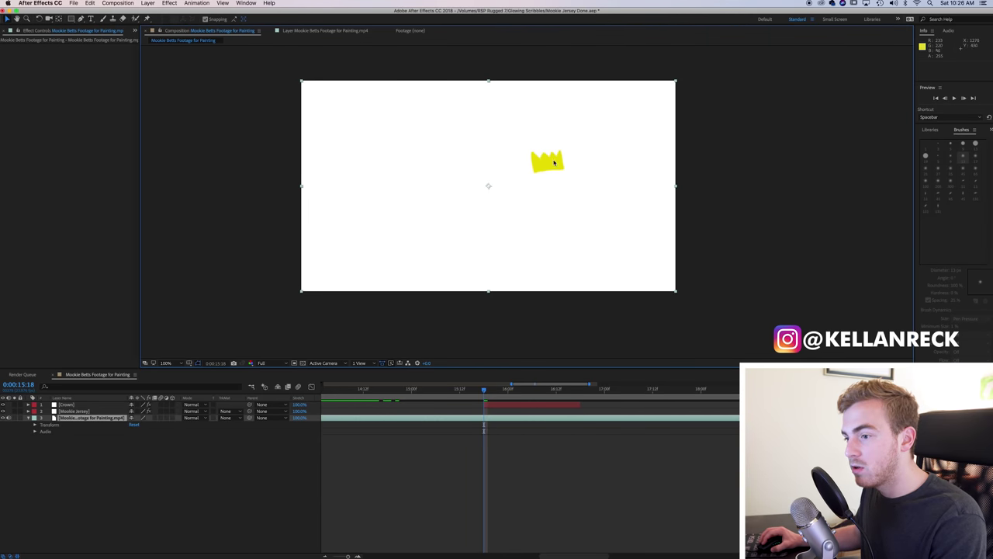
click(82, 405)
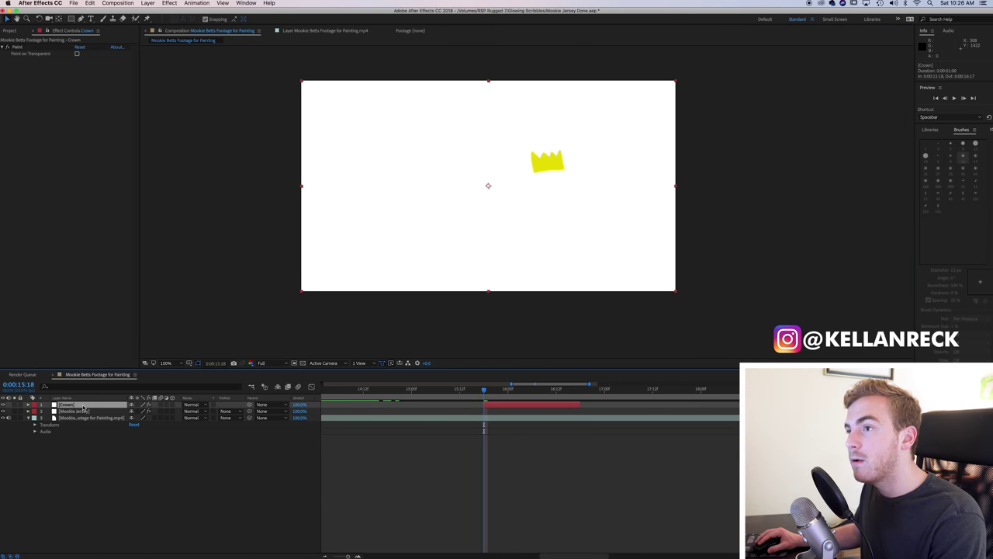
click(77, 54)
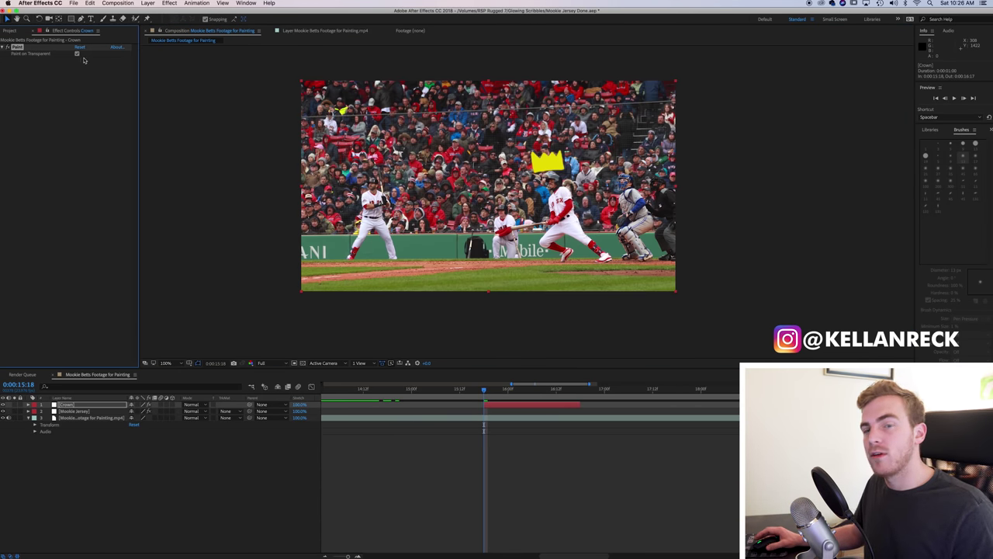
click(607, 491)
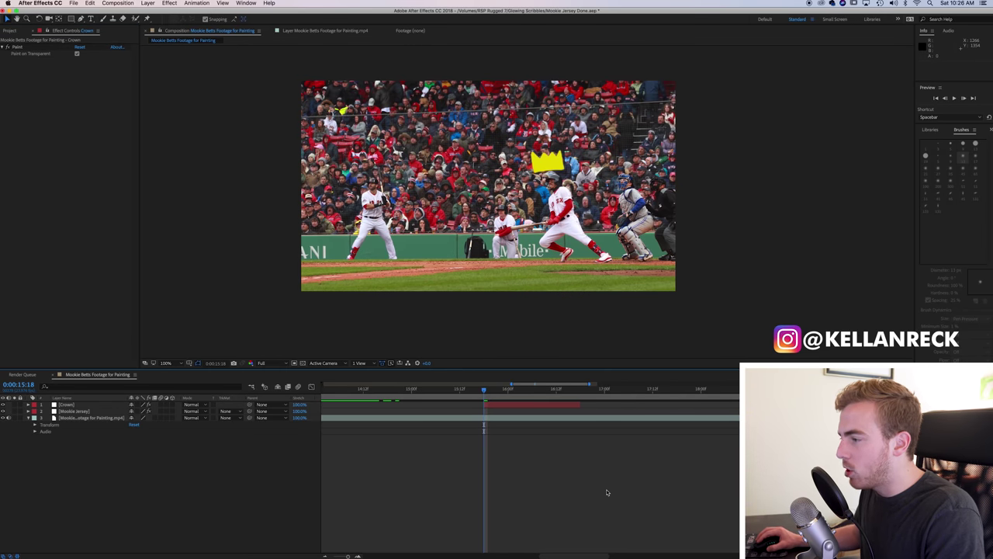
- Copy the Mookie Jersey's Glow effect onto the Crown layer
click(81, 412)
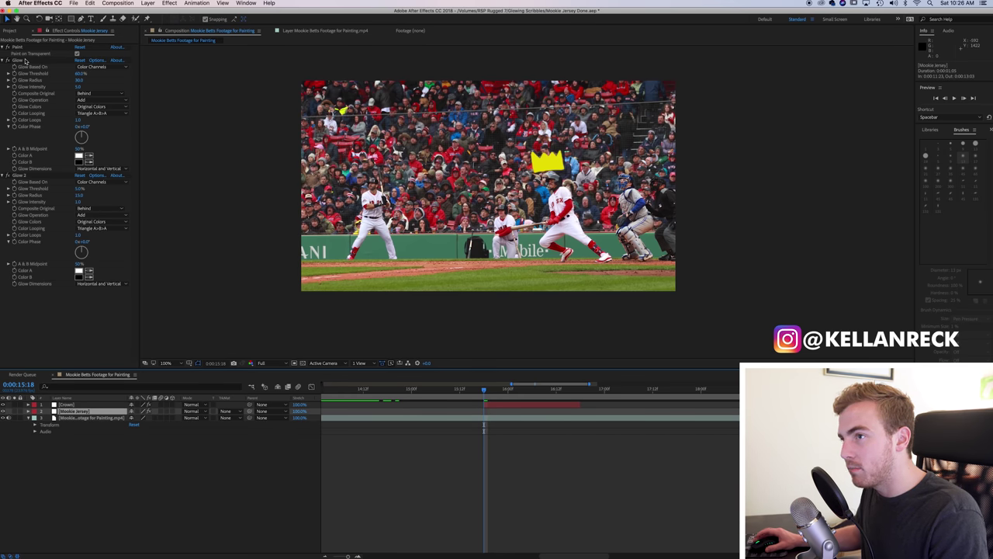
click(26, 61)
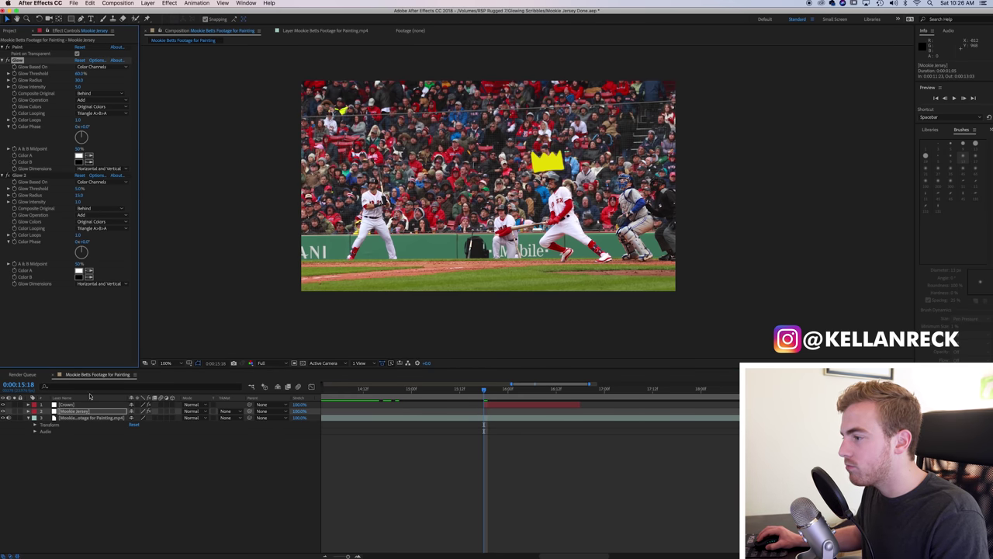
click(89, 405)
click(500, 391)
key(super+v)
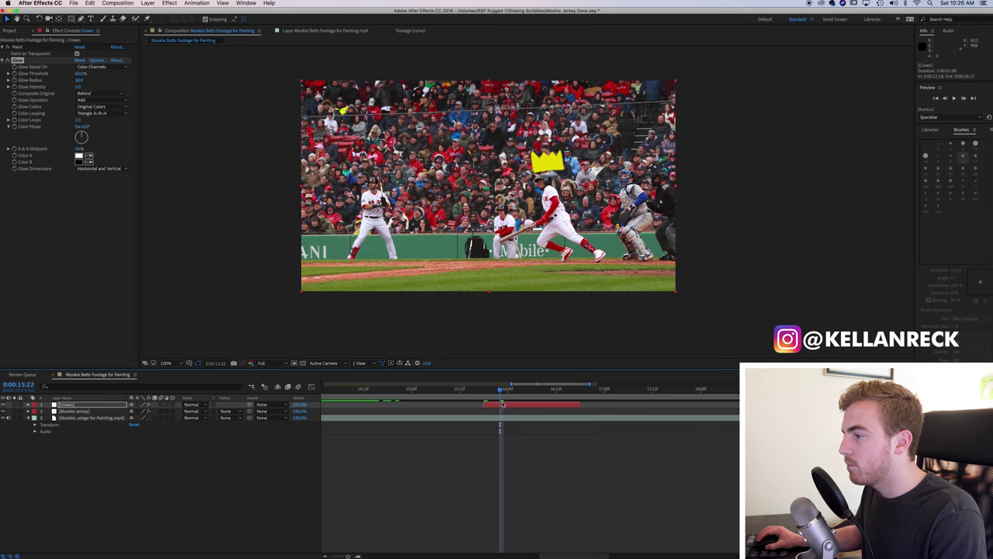
key(Page_Down)
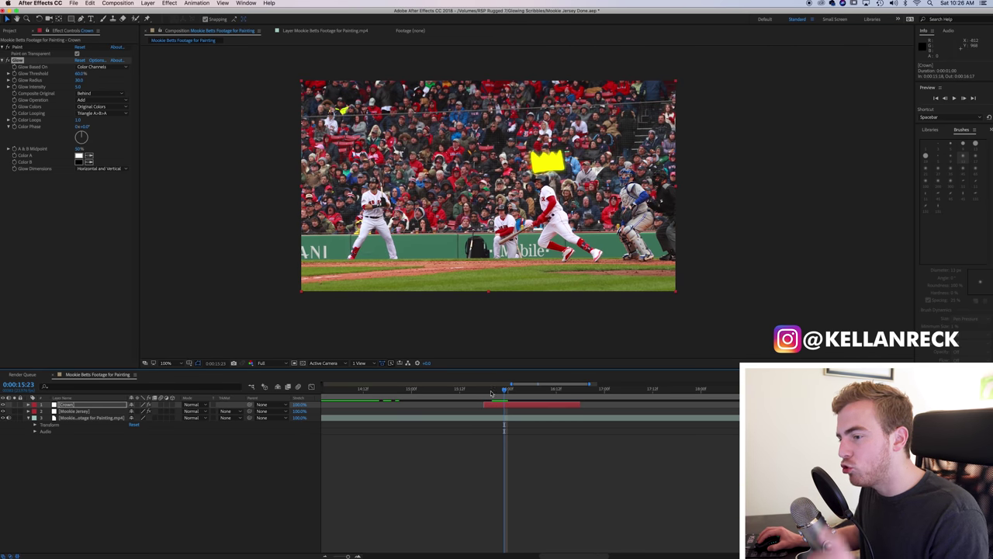
click(95, 412)
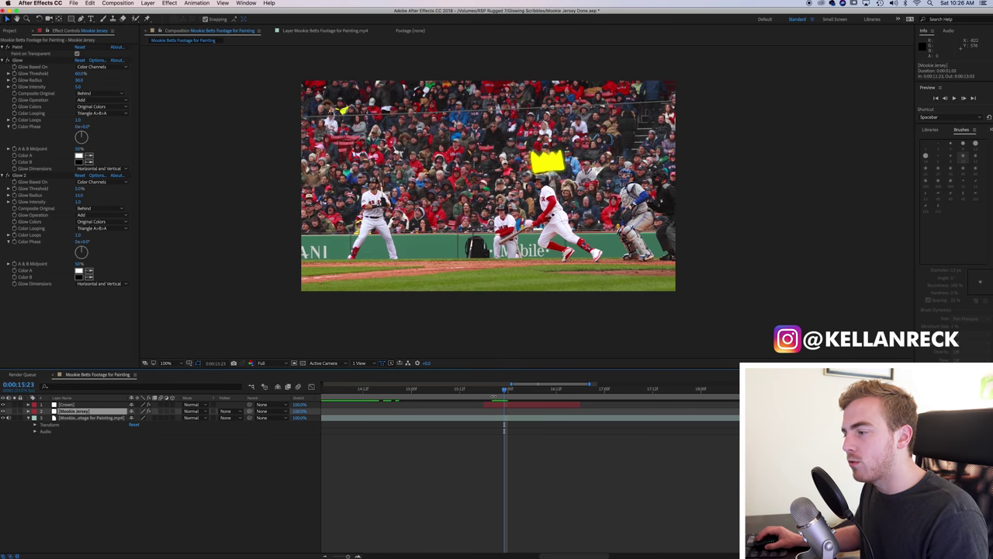
click(497, 405)
drag(506, 388, 497, 388)
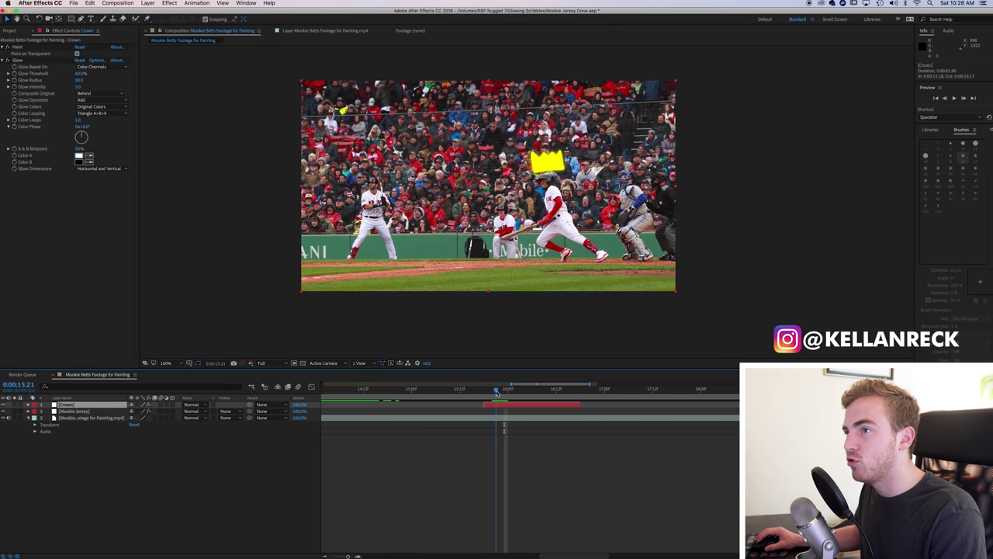
- Duplicate the crown's Glow and set Glow 2 to threshold 5%, radius 15, intensity 1
click(23, 62)
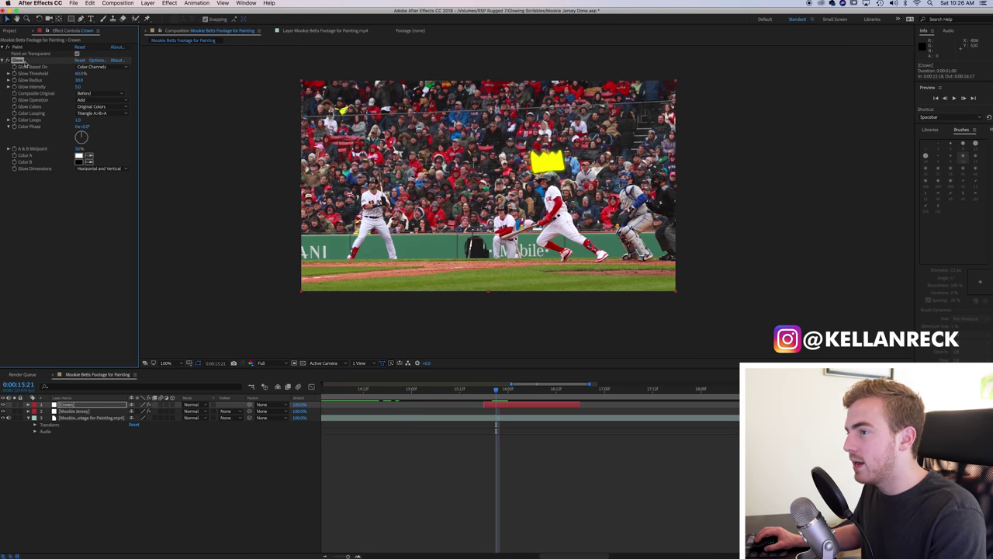
key(super+d)
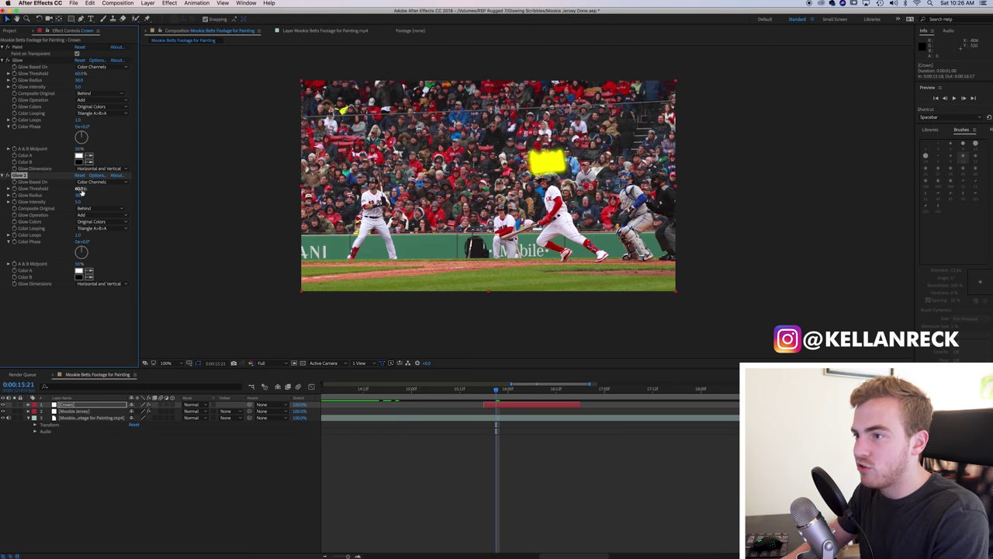
click(80, 189)
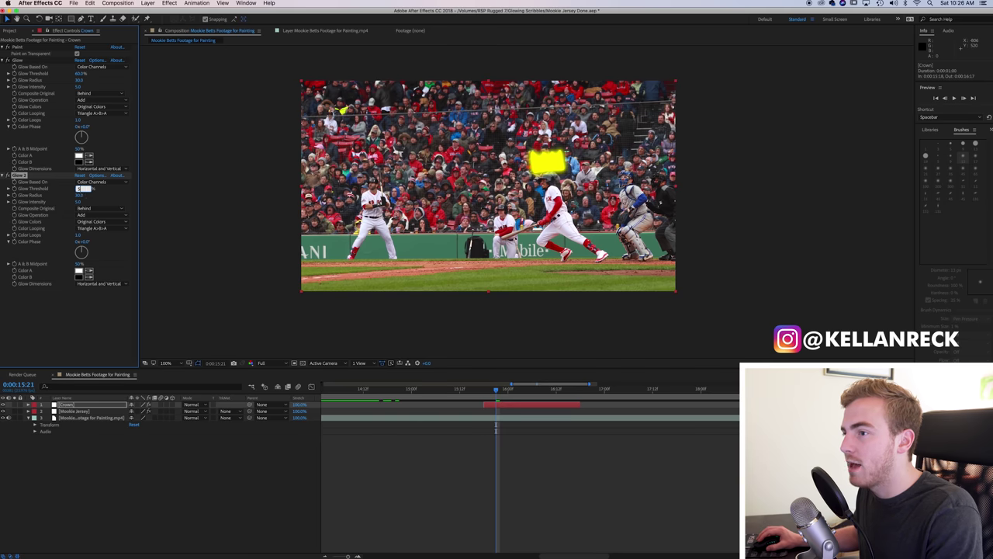
text(5)
key(Tab)
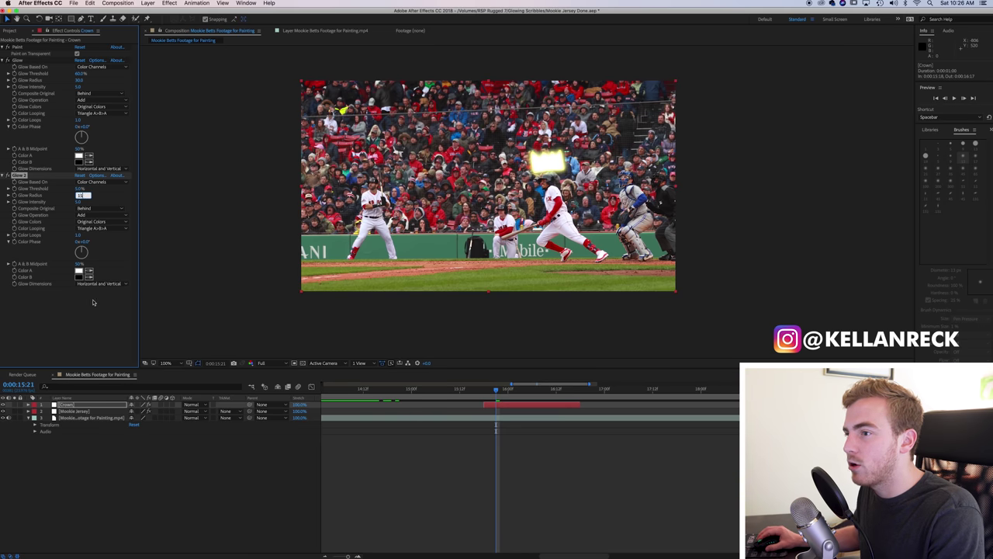
text(15)
key(Tab)
text(1)
key(Return)
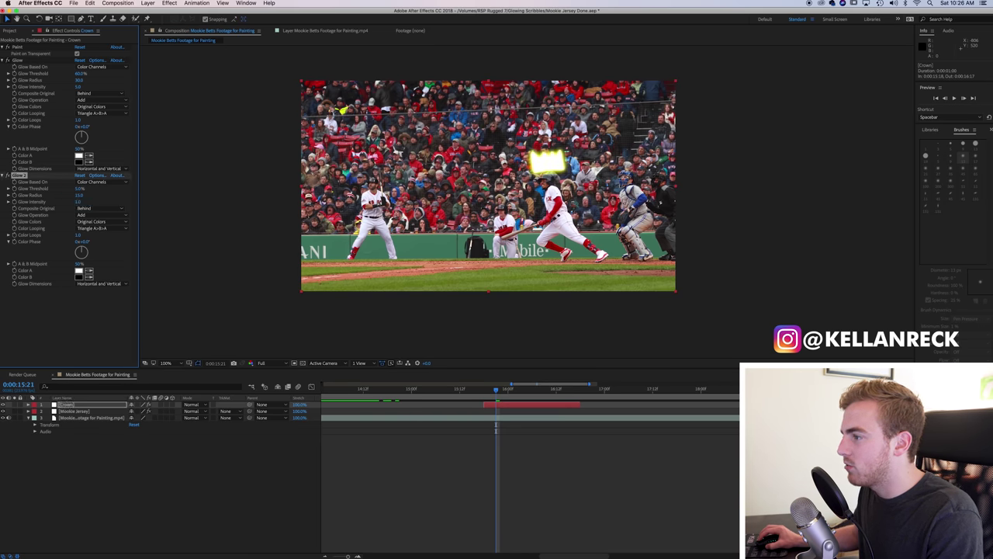
click(525, 478)
mouse_move(498, 393)
mouse_down()
mouse_move(535, 393)
mouse_move(483, 392)
mouse_up()
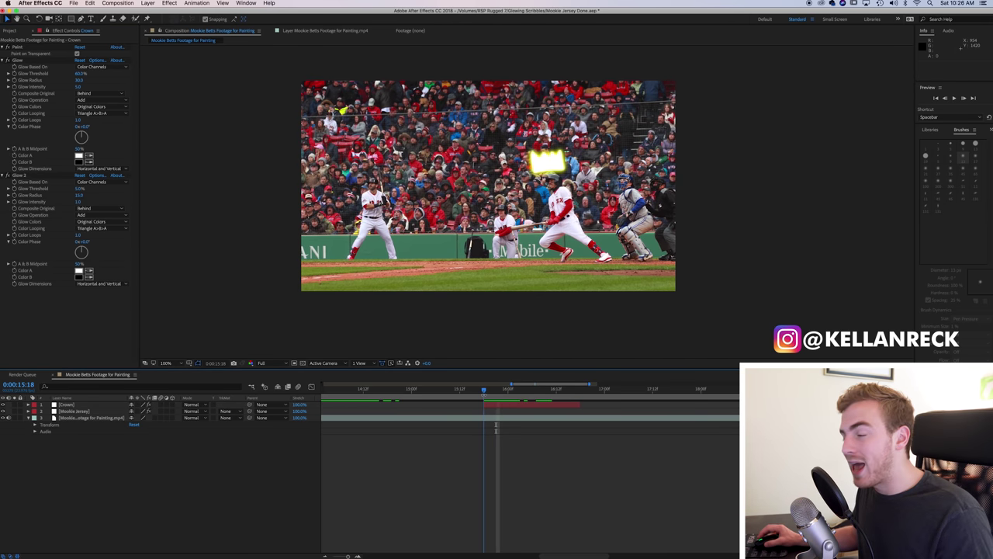
key(ctrl+super+Escape)
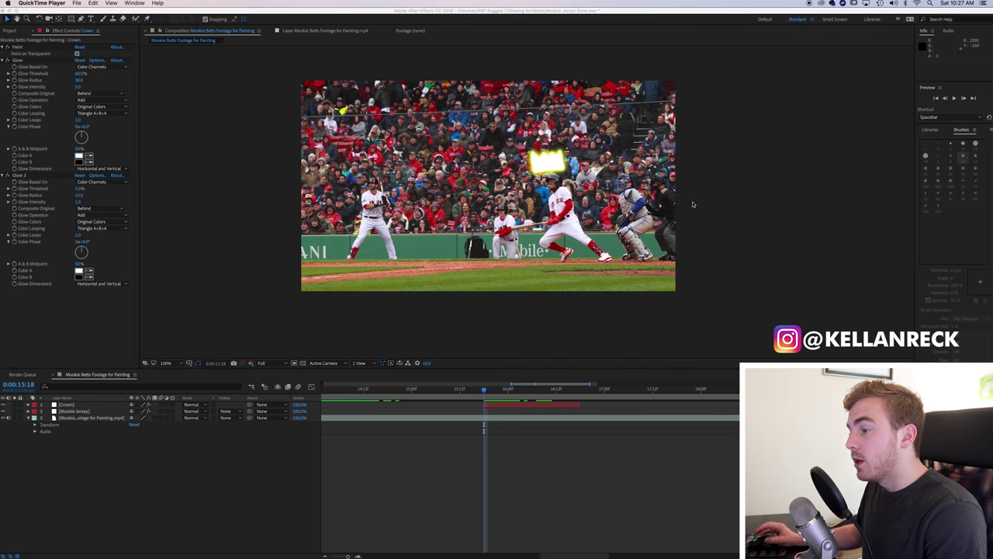
- Start a position motion track on the baseball footage, creating Tracker 1 targeting Crown
click(557, 445)
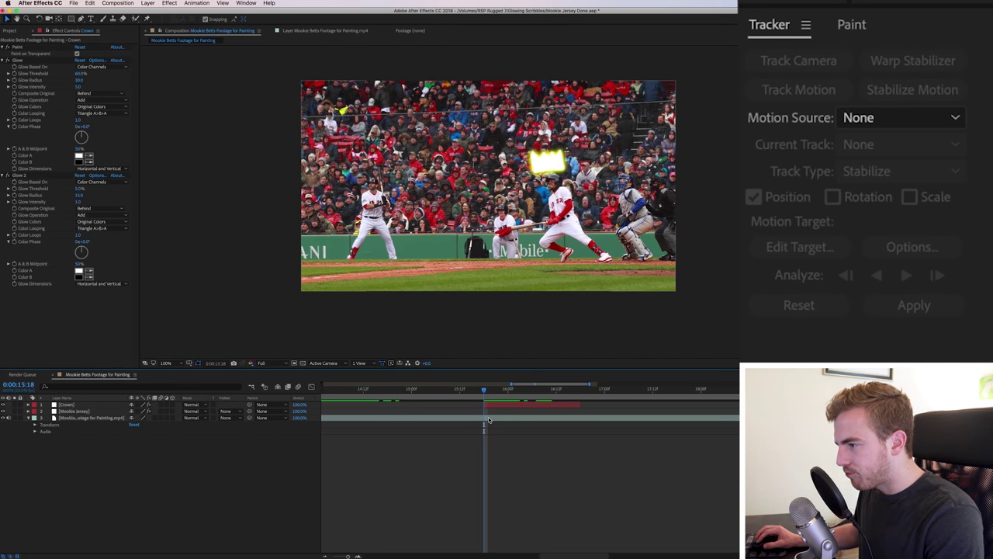
click(489, 420)
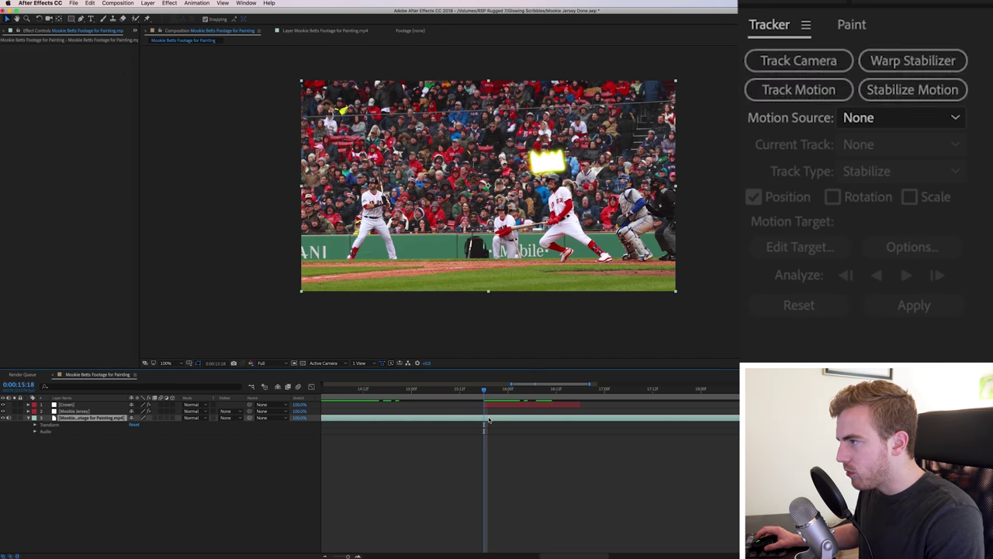
click(796, 89)
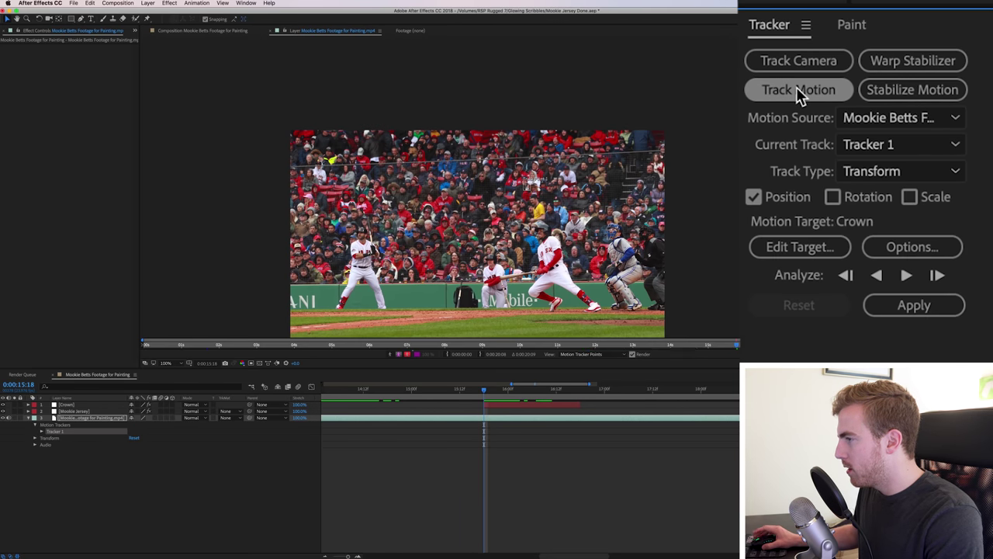
scroll(540, 192, up, 1)
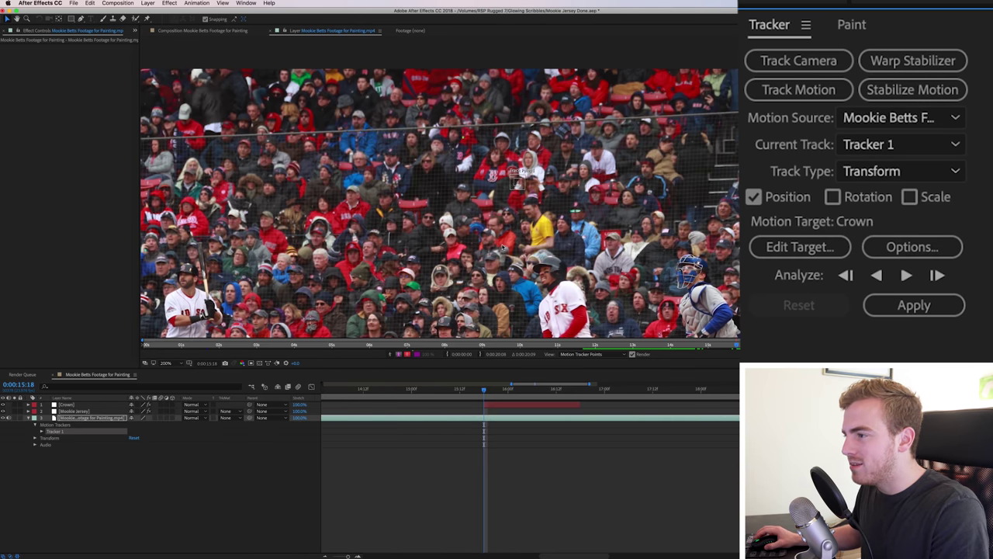
key(comma)
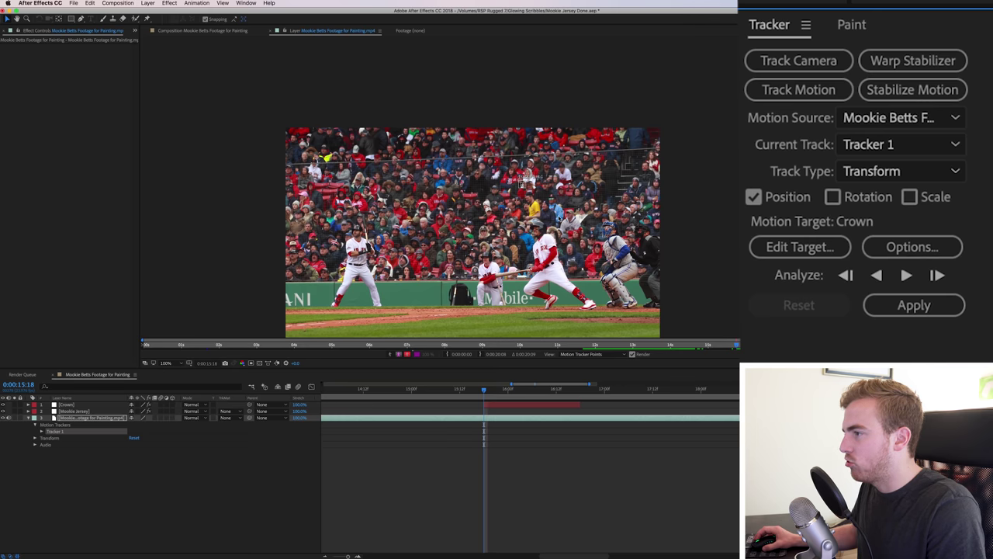
scroll(524, 164, up, 1)
- Place Tracker 1's point on the batter's helmet, track two frames forward, and undo the drifting auto-track
drag(518, 185, 561, 277)
scroll(559, 276, up, 3)
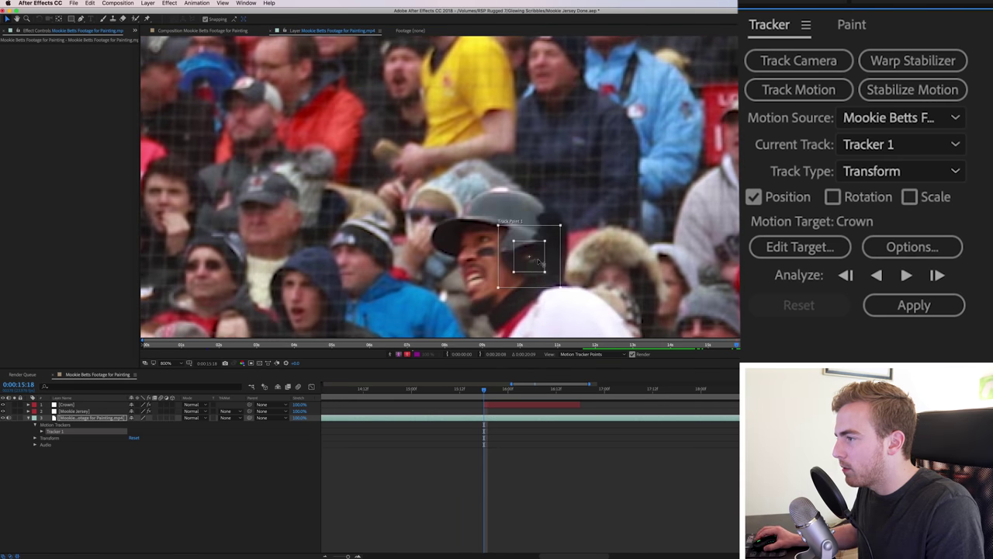
scroll(540, 262, down, 1)
scroll(535, 262, down, 3)
scroll(537, 256, up, 3)
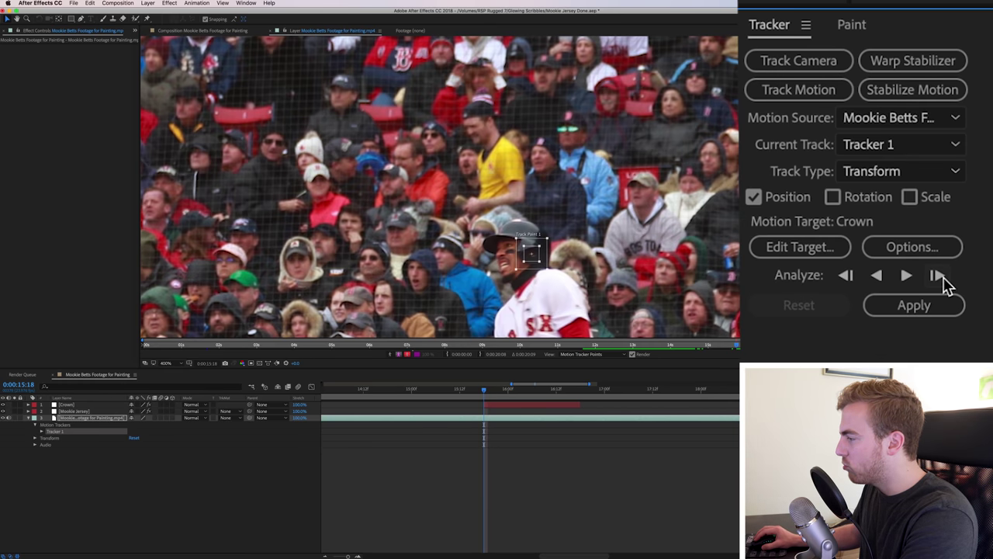
click(938, 274)
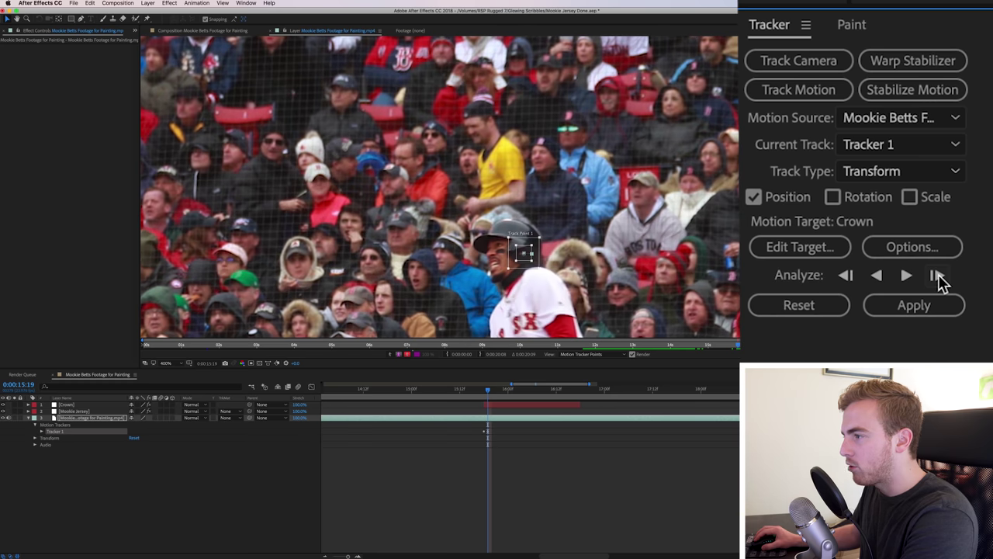
click(938, 274)
click(907, 275)
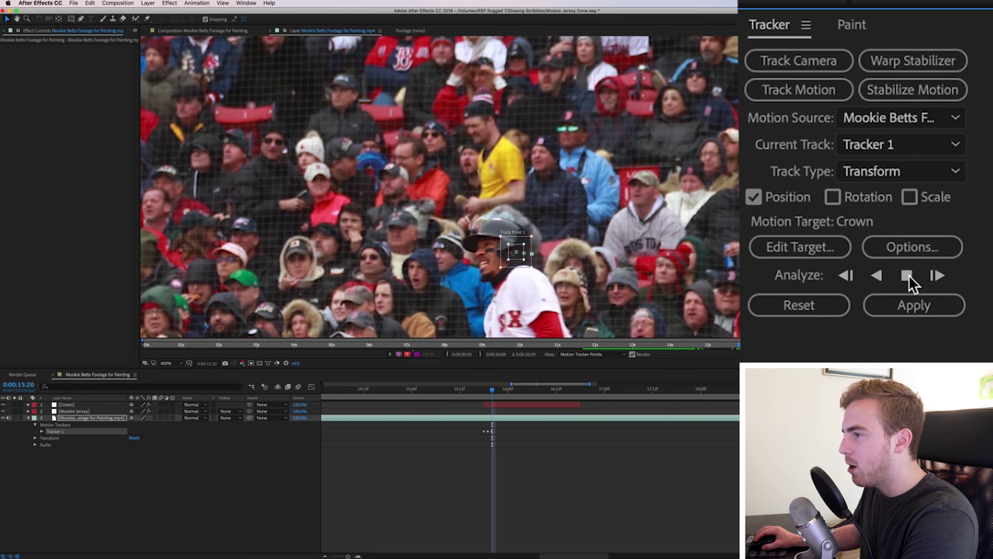
click(908, 275)
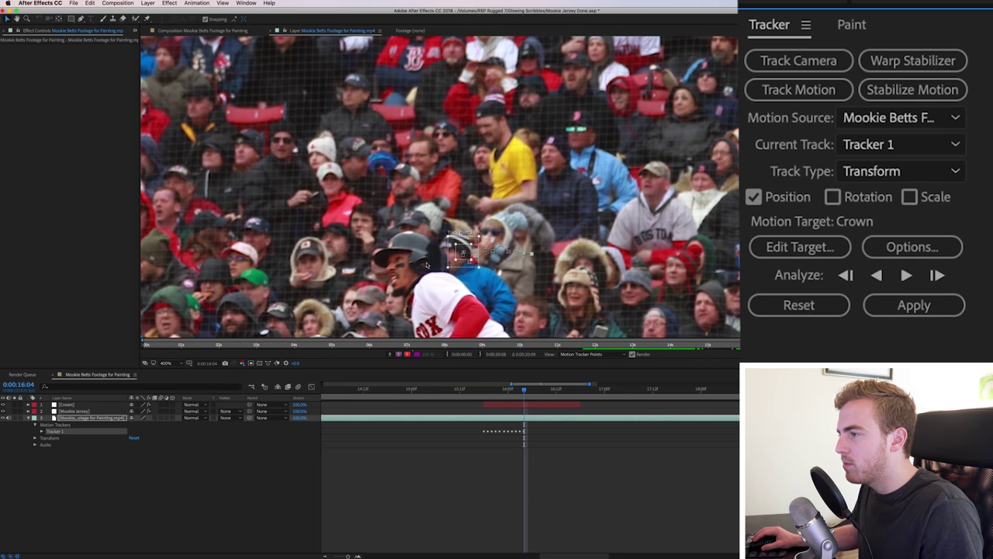
key(super+z)
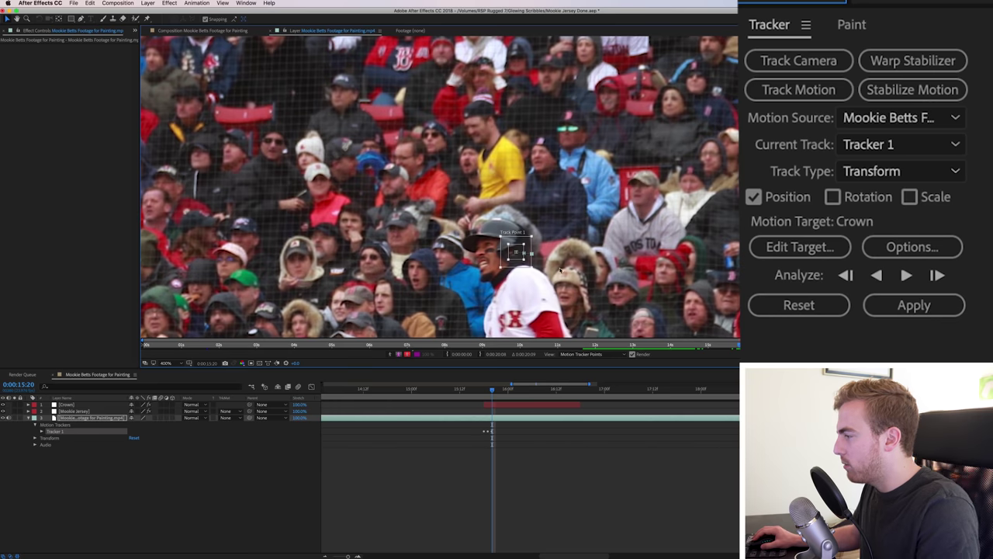
- Track the helmet frame by frame to about 16:07, repositioning the point on him each frame
click(937, 274)
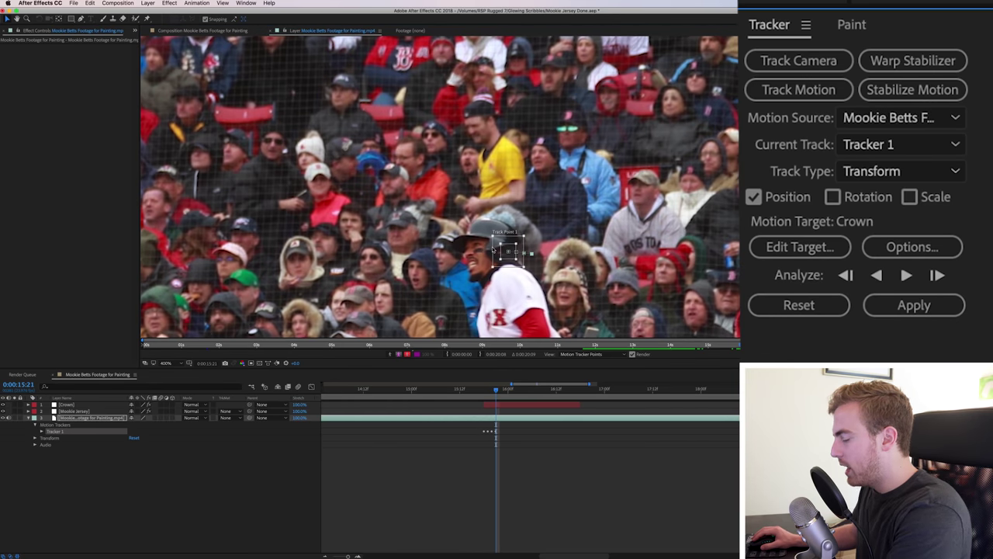
key(Page_Down)
drag(497, 259, 464, 252)
key(Page_Down)
key(Page_Down)
key(Page_Down)
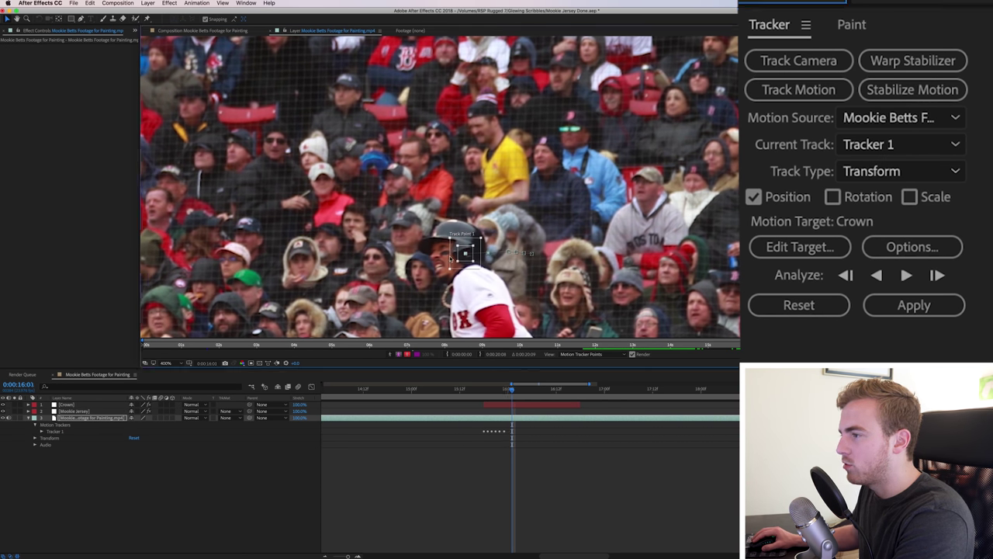
key(Page_Down)
key(Page_Down)
drag(450, 259, 415, 264)
key(Page_Down)
drag(415, 264, 390, 273)
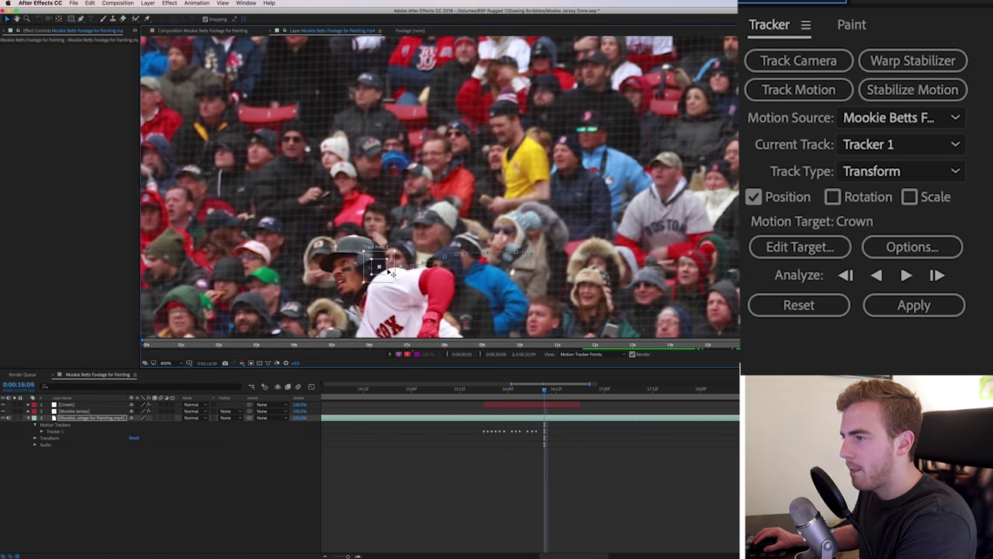
mouse_move(544, 388)
mouse_down()
mouse_move(565, 388)
mouse_move(535, 390)
mouse_up()
scroll(435, 186, down, 4)
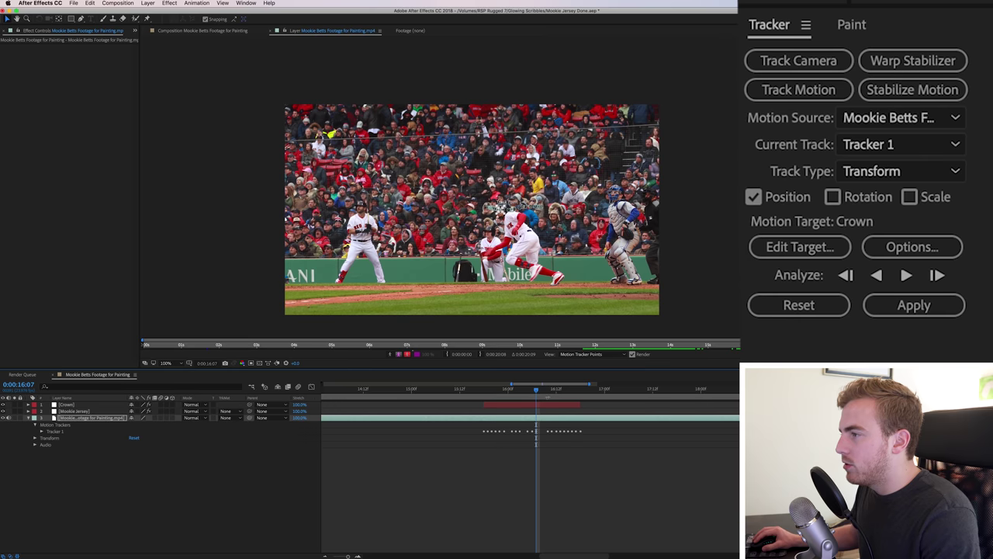
- Set Crown as the motion target and apply Tracker 1's X and Y data from 15:18
mouse_move(536, 390)
mouse_down()
mouse_move(542, 397)
mouse_move(529, 394)
mouse_up()
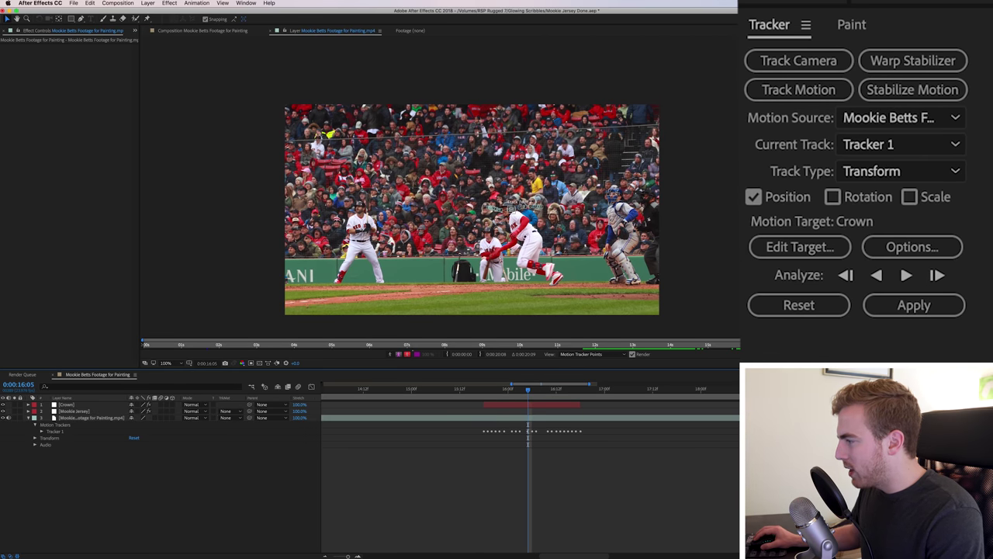
click(811, 256)
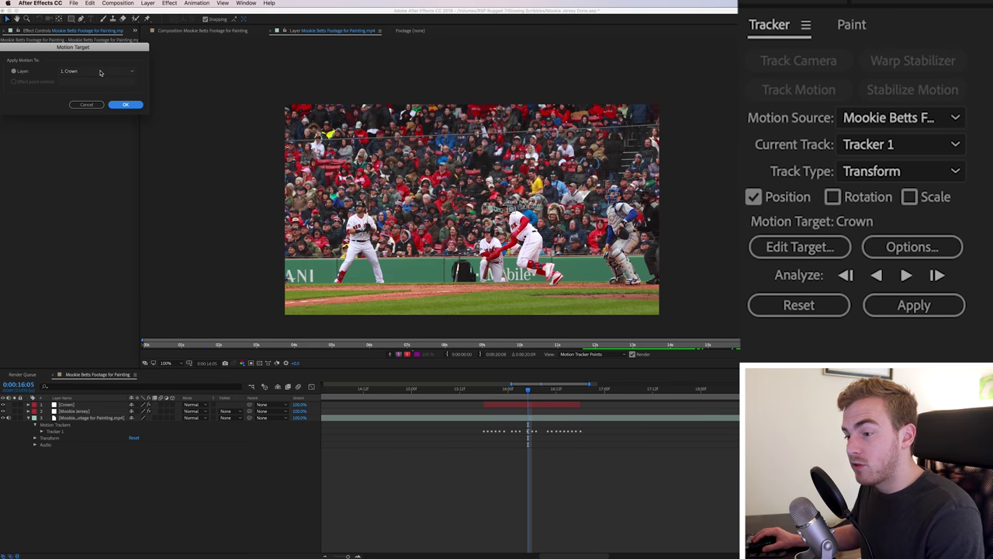
click(126, 104)
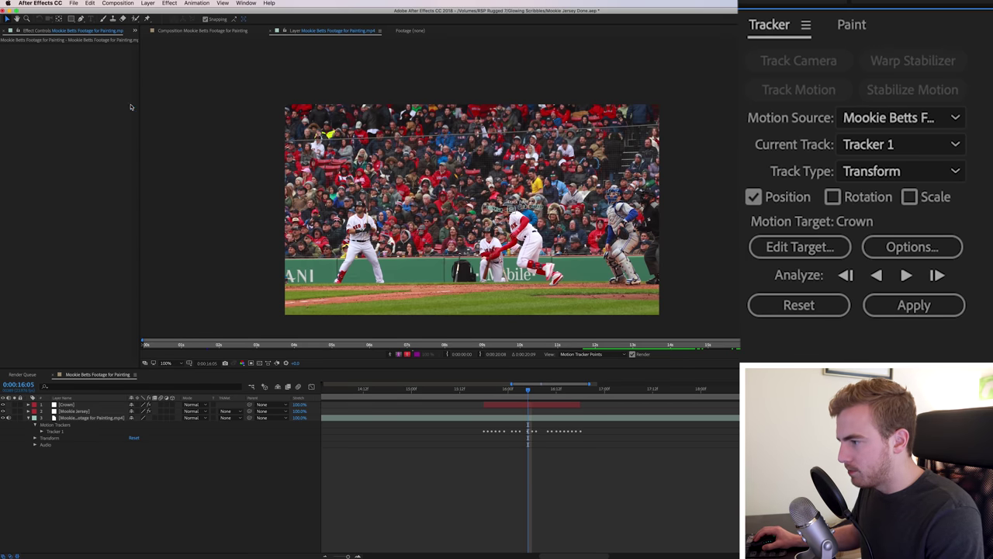
click(484, 391)
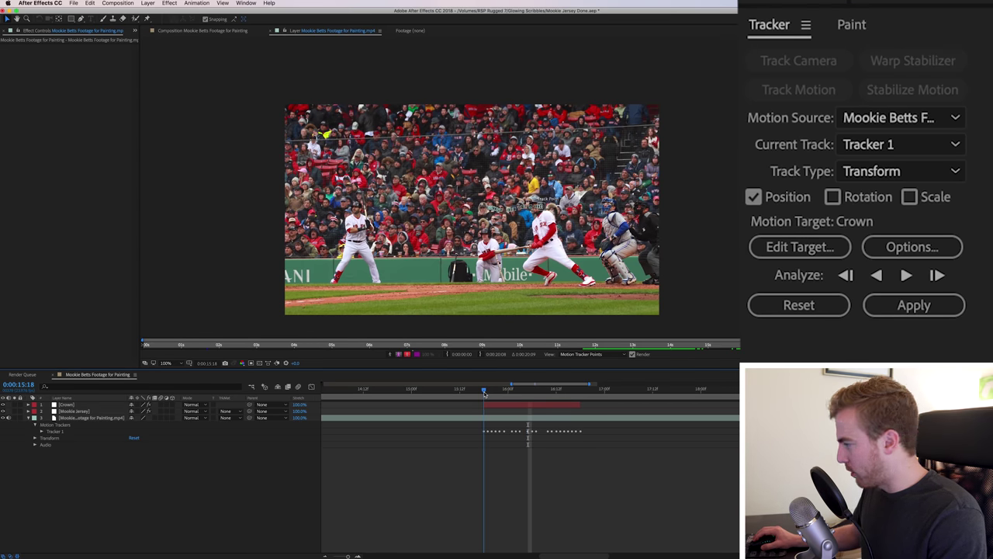
click(914, 306)
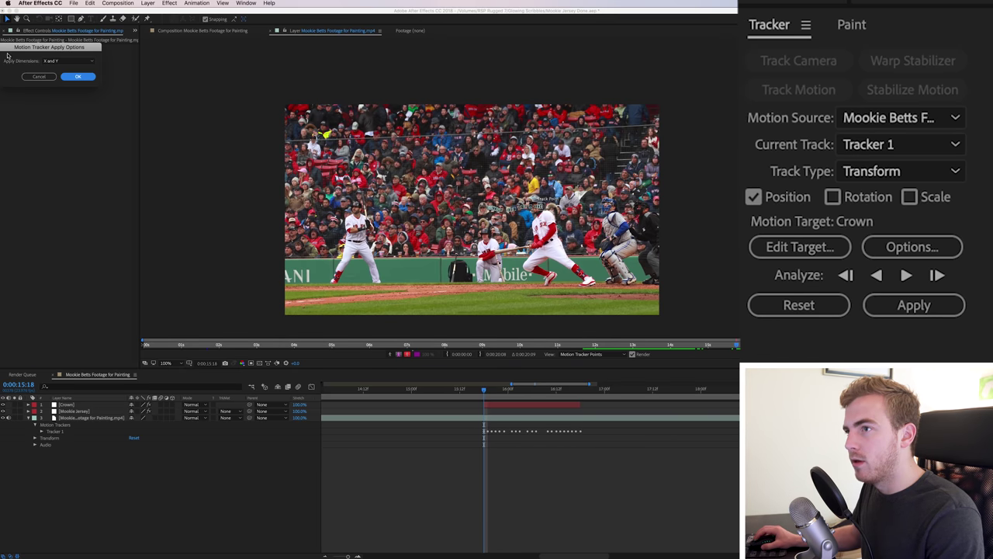
click(77, 75)
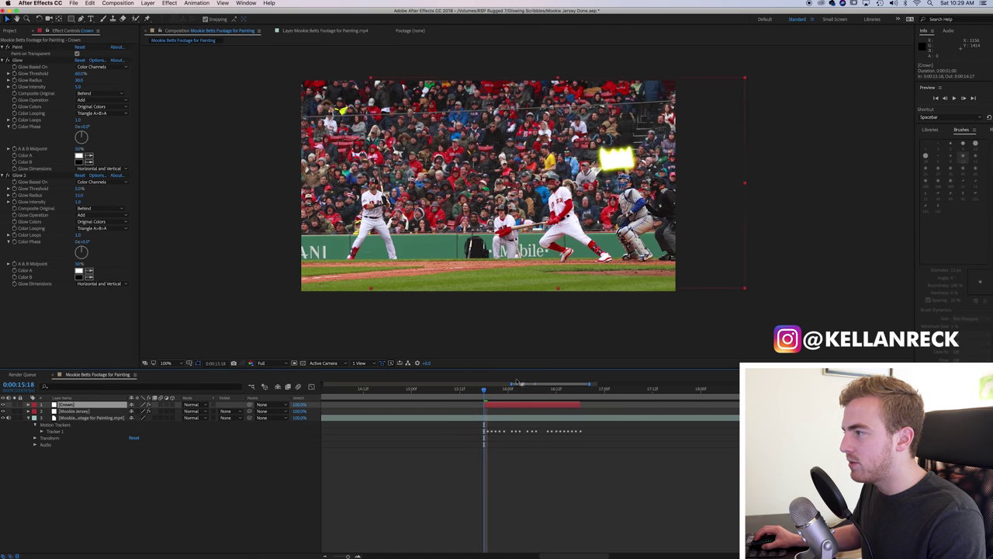
- Select all of the Crown's Position keyframes and shift the crown path left onto the batter's head
drag(486, 393, 512, 388)
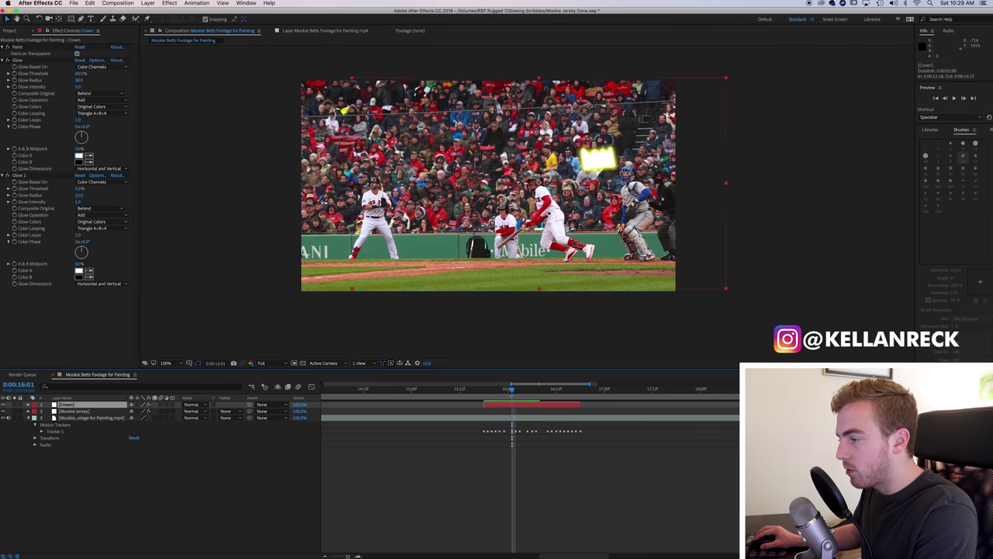
key(i)
click(353, 474)
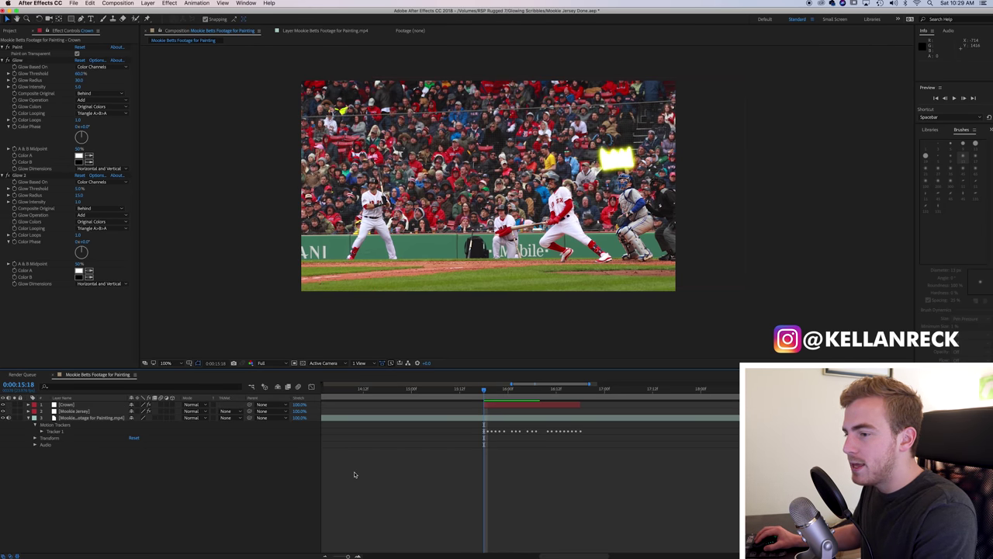
click(74, 404)
key(p)
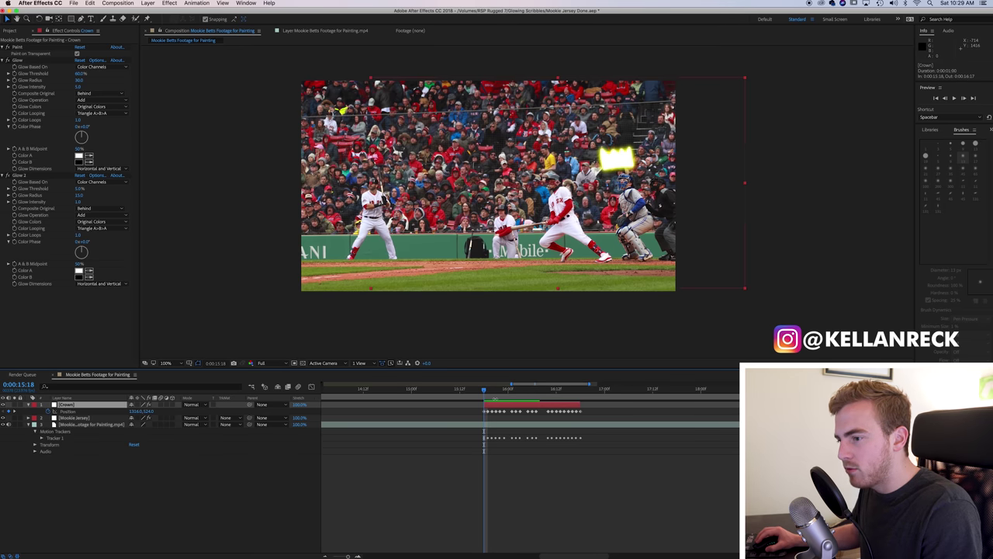
click(71, 412)
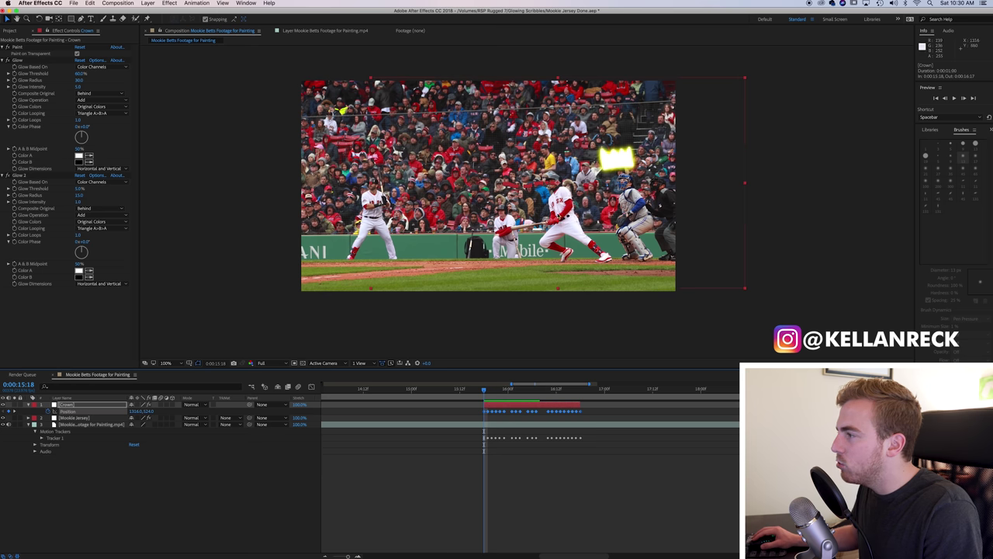
drag(683, 194, 651, 198)
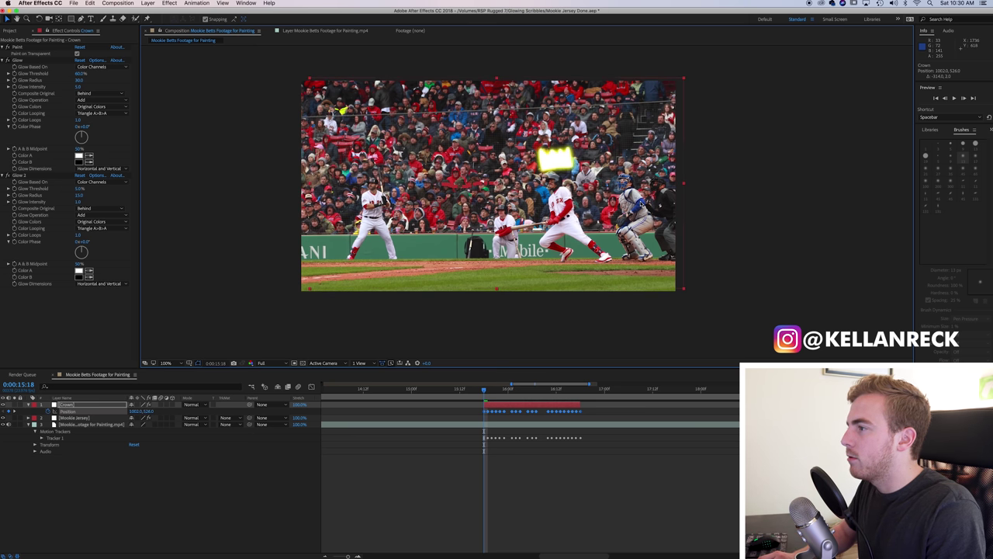
key(shift+Left)
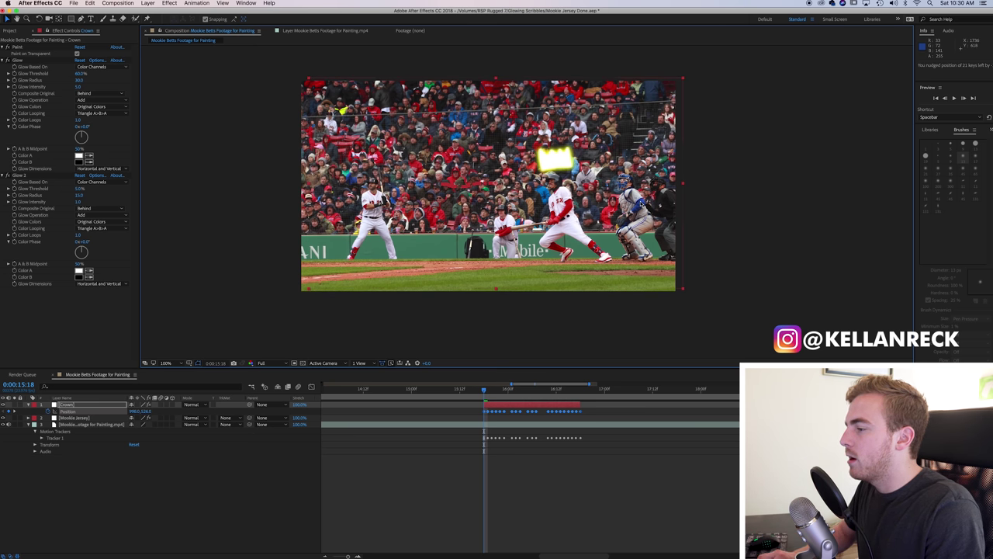
- Preview the tracked crown from 15:12, then show the composition's full 30-second duration
click(493, 520)
drag(485, 390, 461, 399)
key(space)
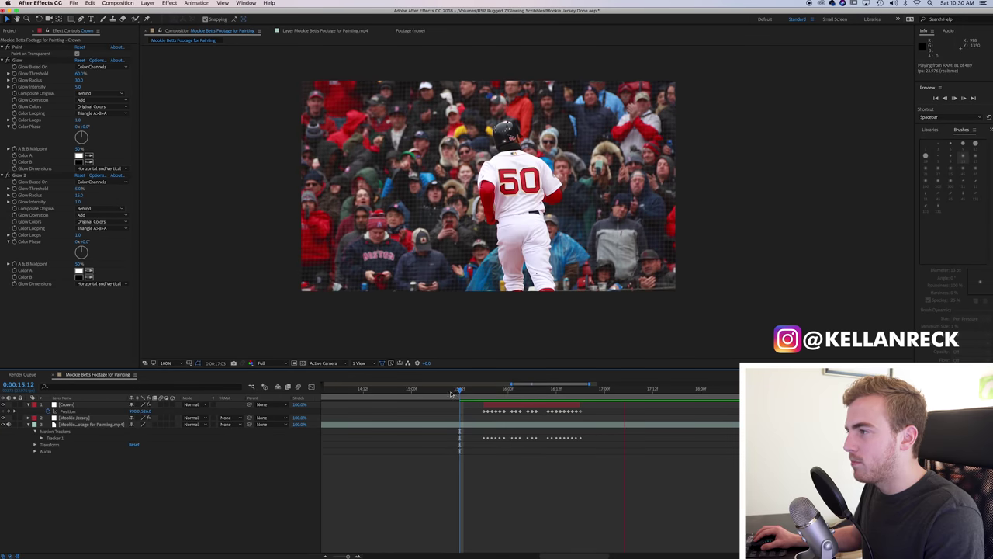
click(515, 385)
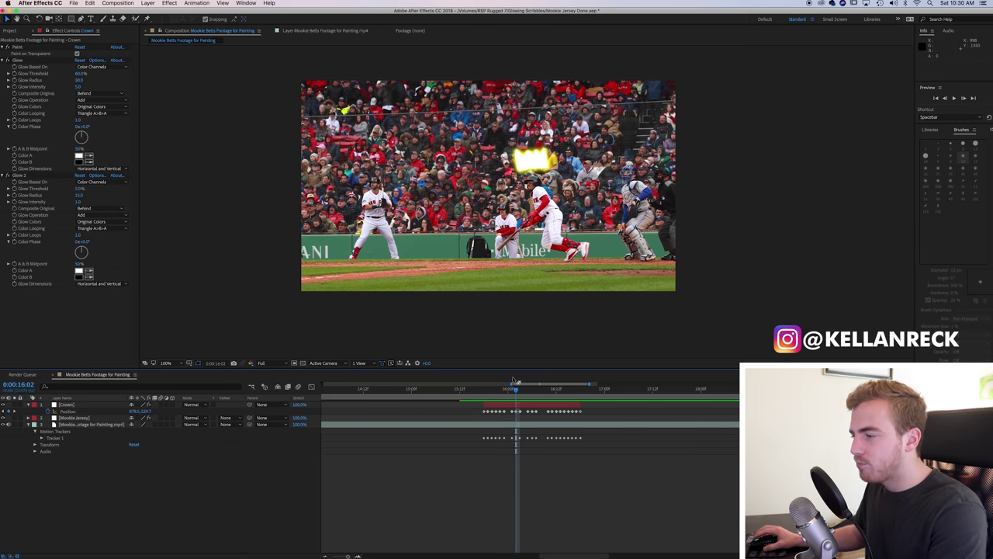
key(;)
- Preview the crown animation from 0:00:14:11 and stop on 0:00:16:11
click(518, 389)
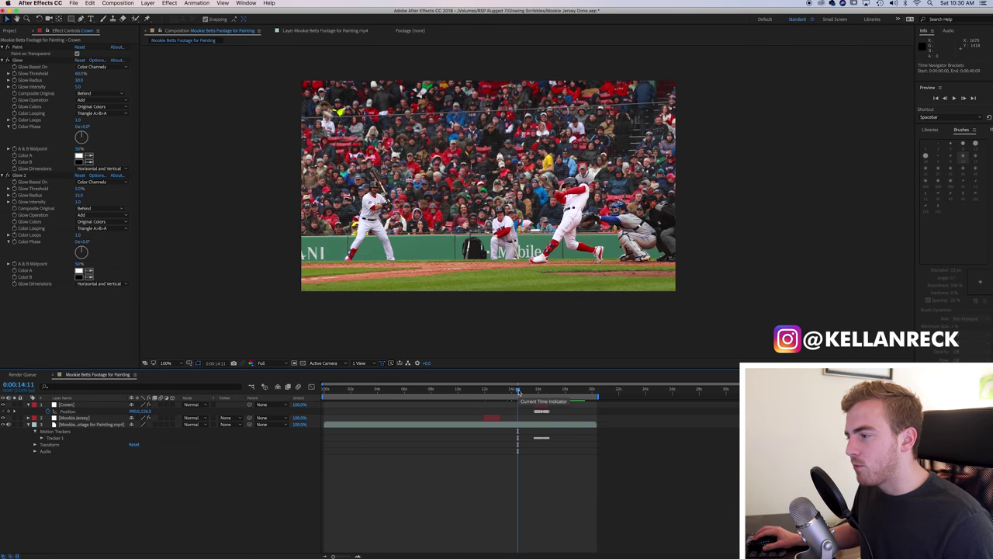
key(space)
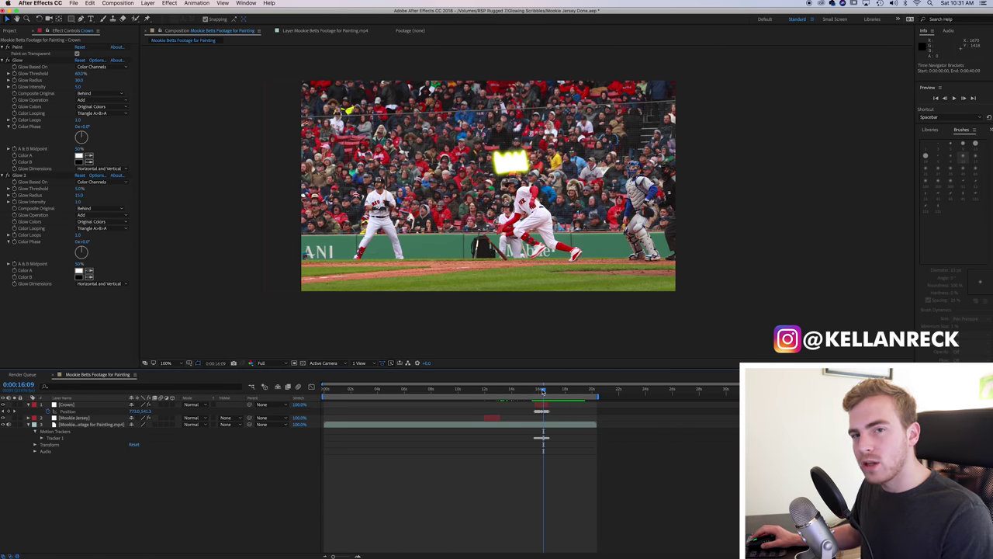
drag(542, 392, 544, 392)
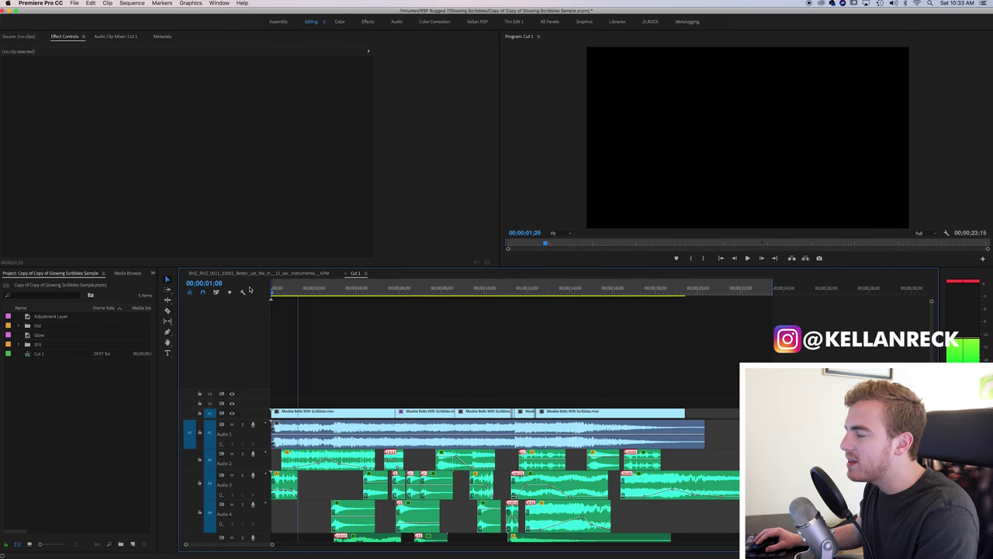
- Play the sequence from the start through the glowing cleats shot, stopping at 11;19
click(288, 293)
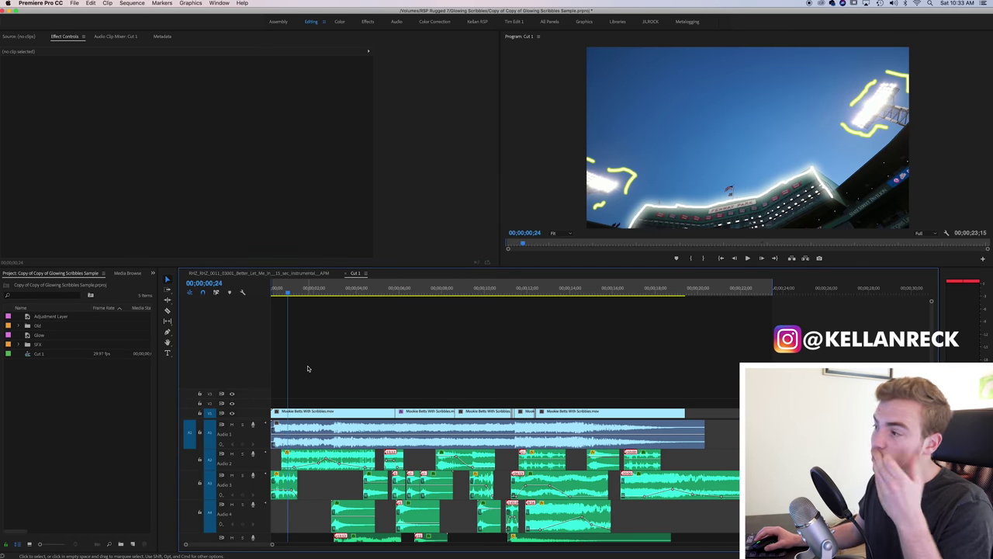
key(space)
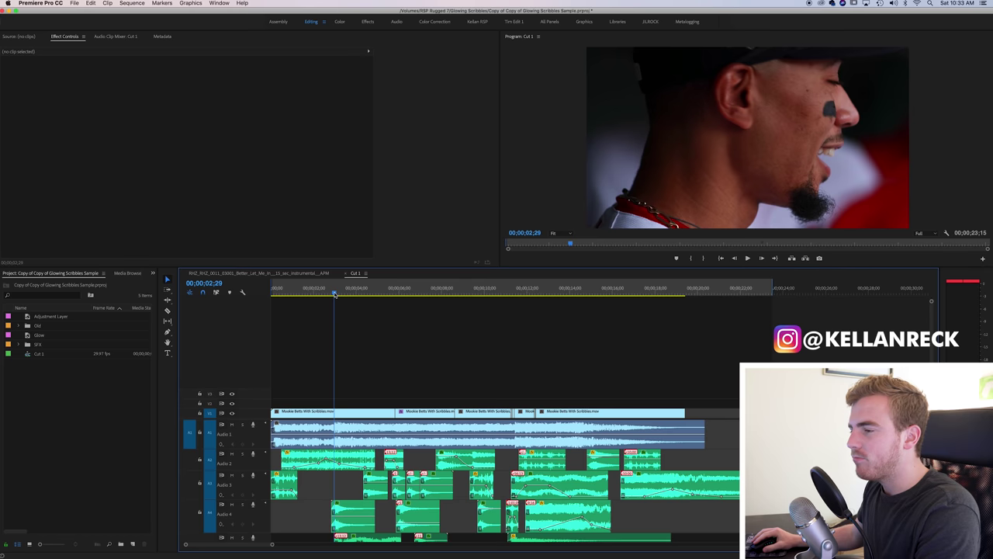
drag(352, 293, 488, 298)
key(space)
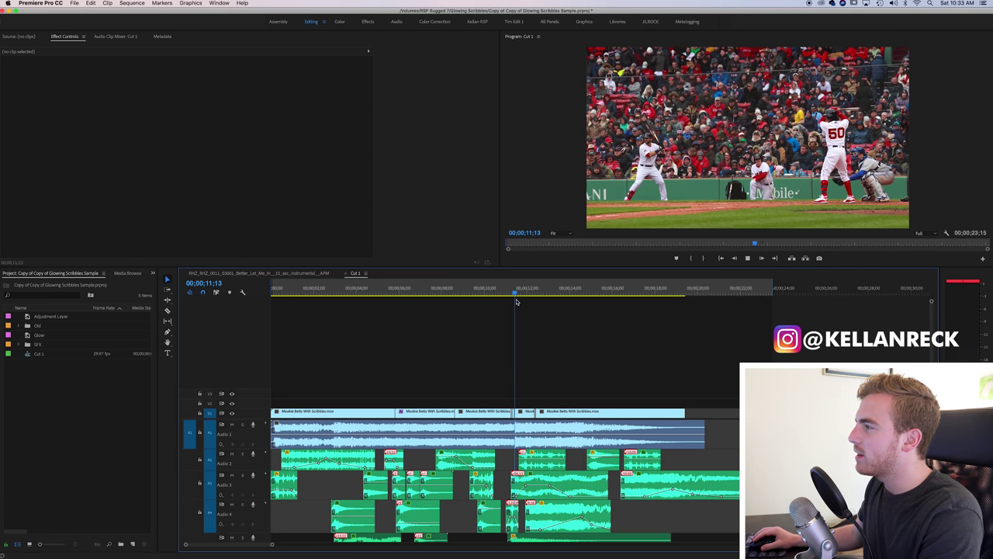
click(525, 291)
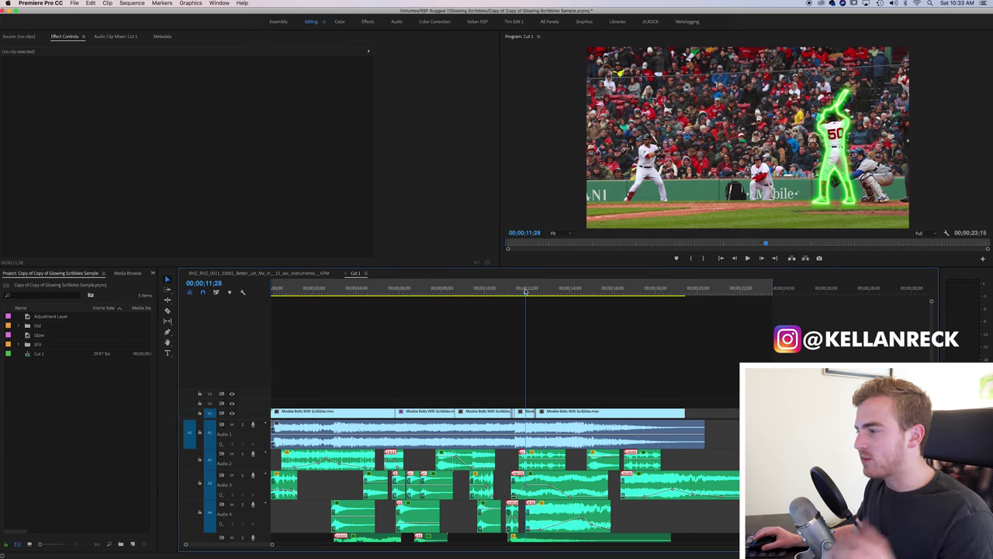
key(Left)
key(Left)
key(Left)
key(Left)
key(Left)
key(Left)
key(Left)
key(Left)
key(Left)
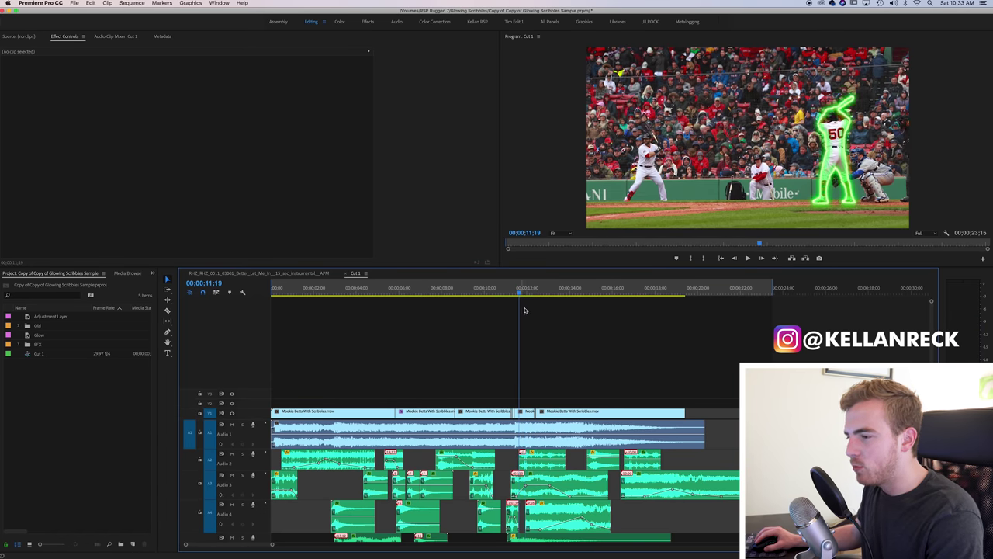
- Solo the Audio 1 music track and play the section hearing only the music
click(242, 426)
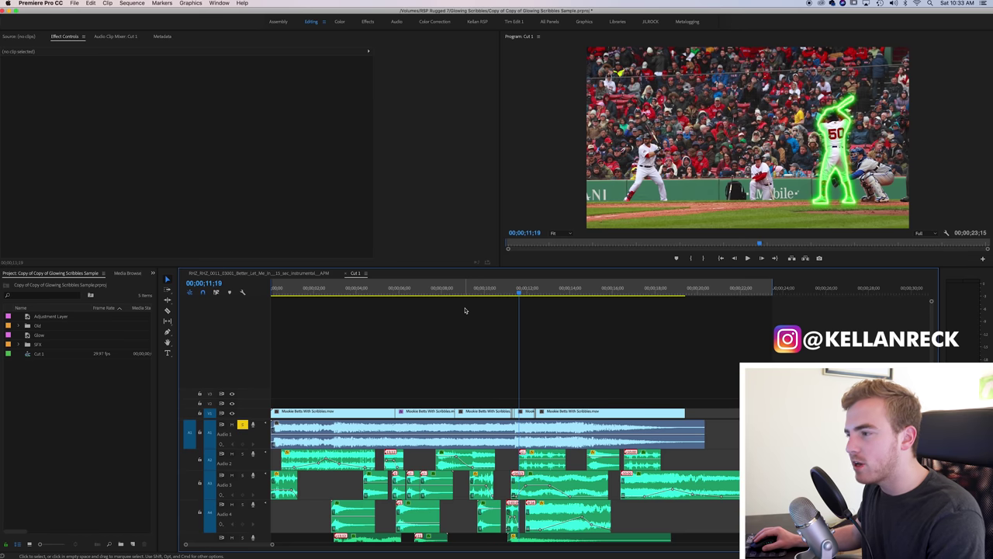
key(space)
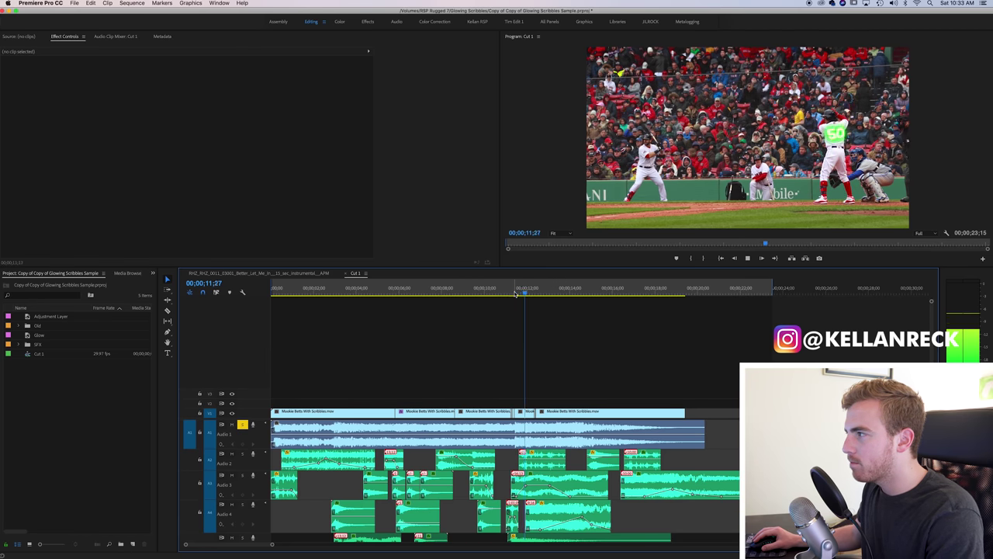
key(space)
- Unsolo Audio 1 and replay the section from 11;10 with all audio
click(513, 290)
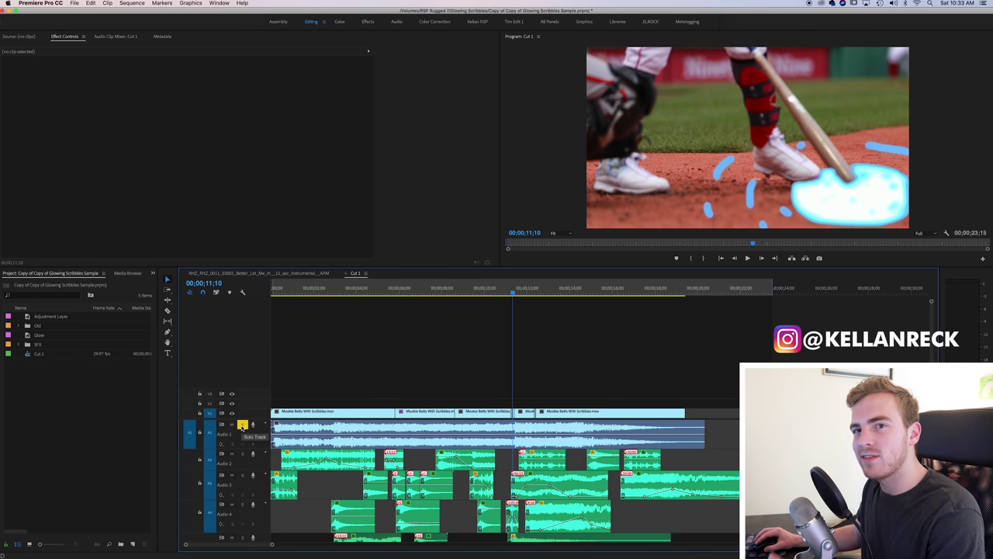
click(242, 425)
key(space)
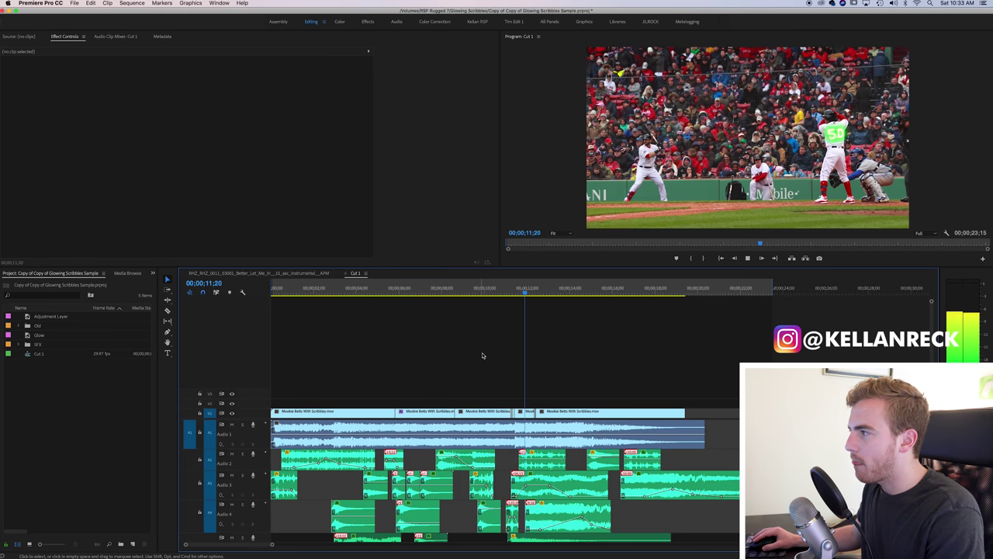
key(space)
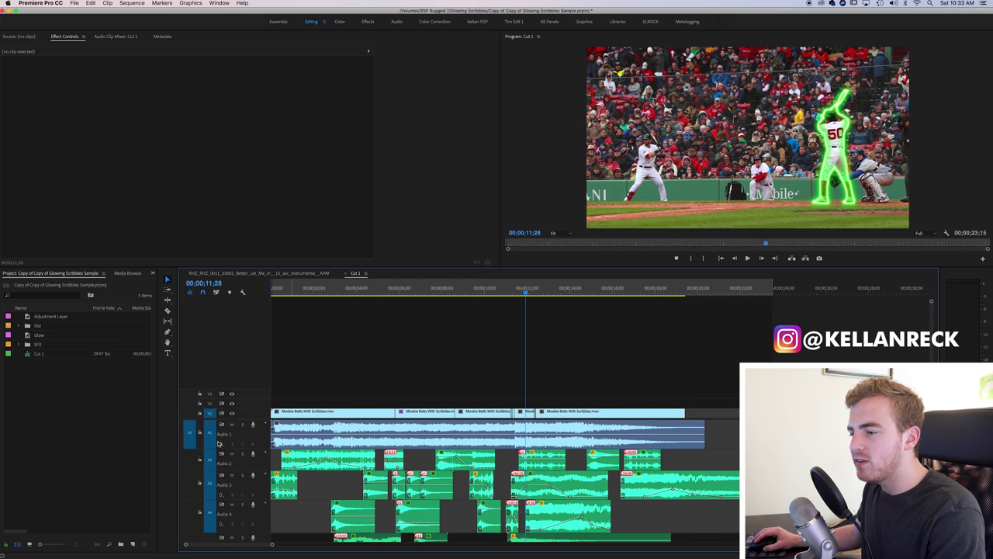
- Solo the Audio 2 sound-effect track and play the section from 11;09
click(242, 453)
click(512, 290)
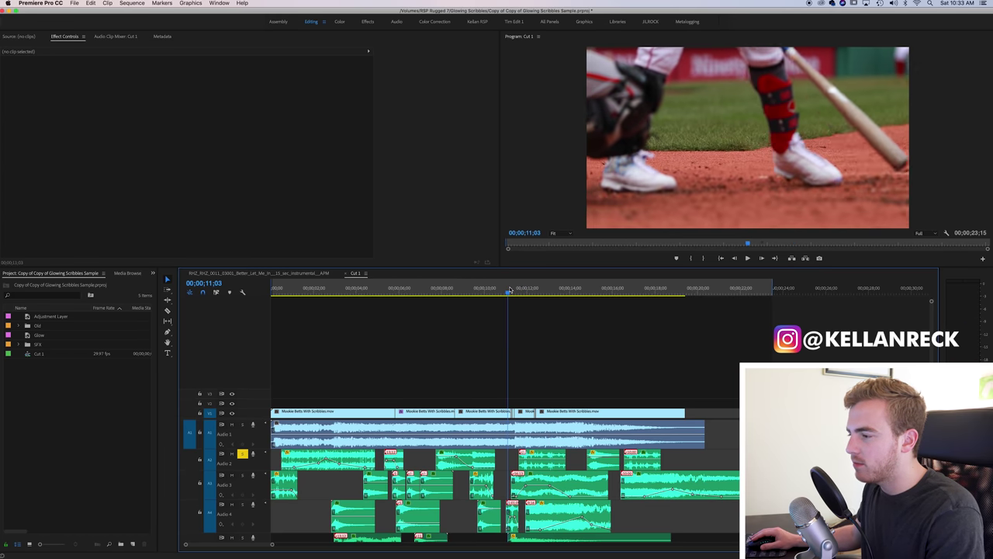
key(space)
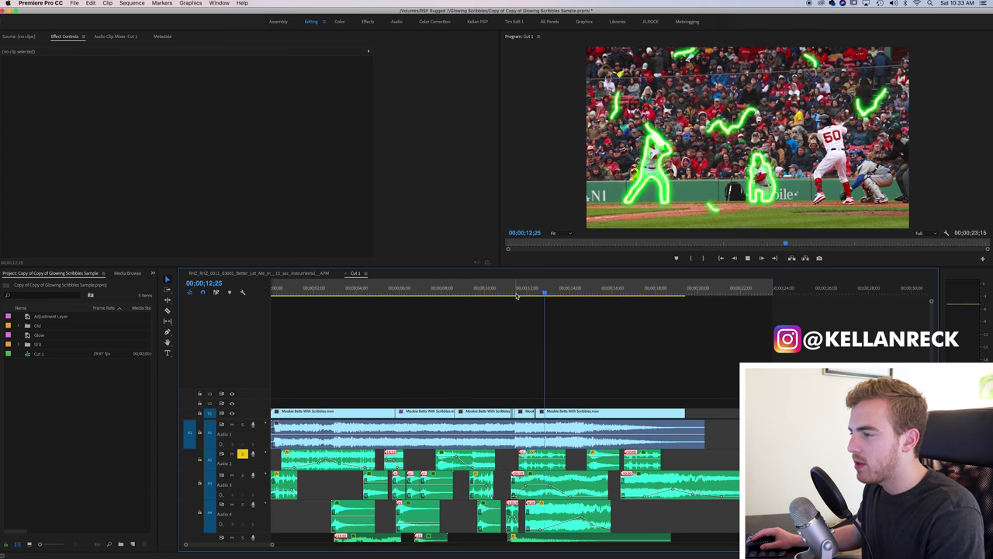
key(space)
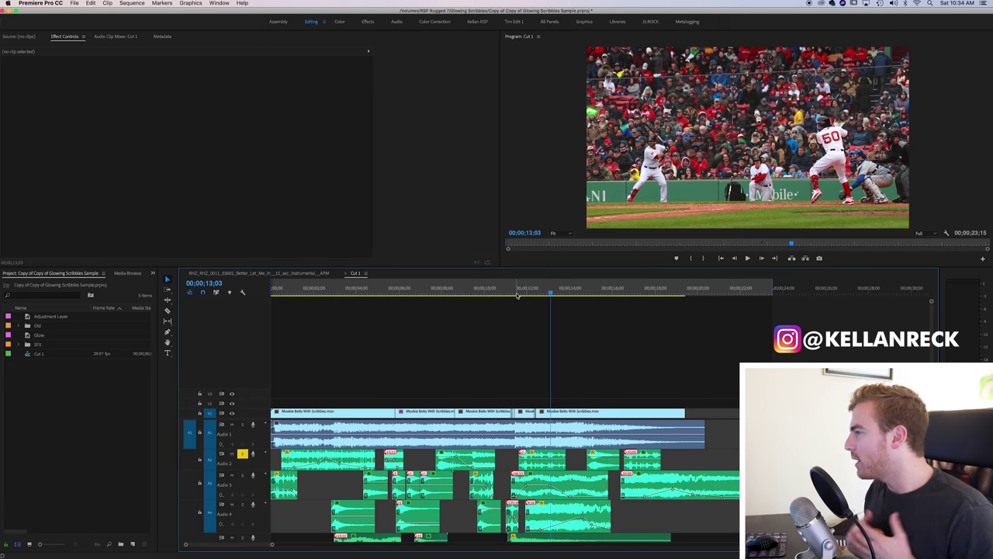
- Move to the number 50 shot around 07;00 and solo the Audio 3 track
click(536, 290)
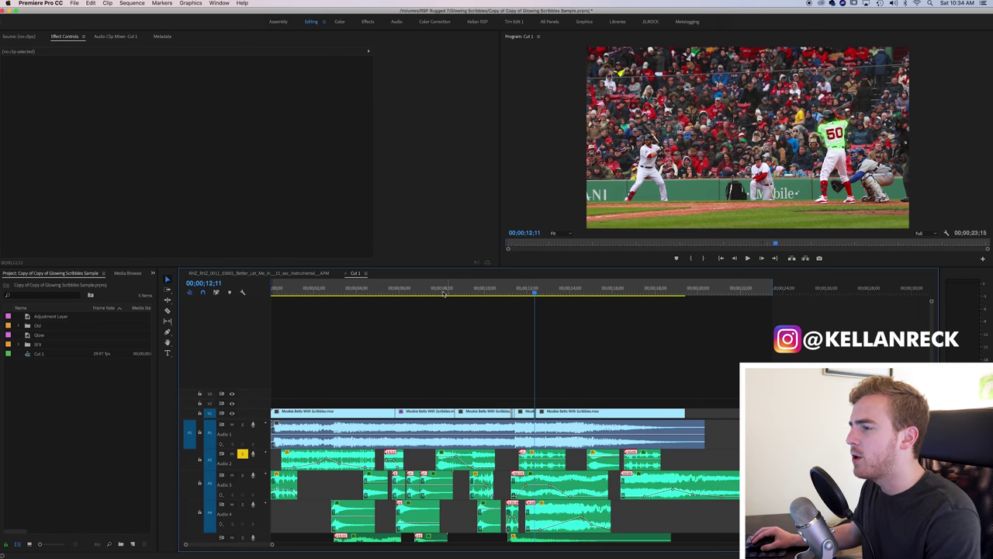
mouse_move(398, 289)
mouse_down()
mouse_move(386, 291)
mouse_move(433, 291)
mouse_move(401, 290)
mouse_up()
click(242, 475)
- Play the number 50 shot with only Audio 3, then return to 07;22
key(space)
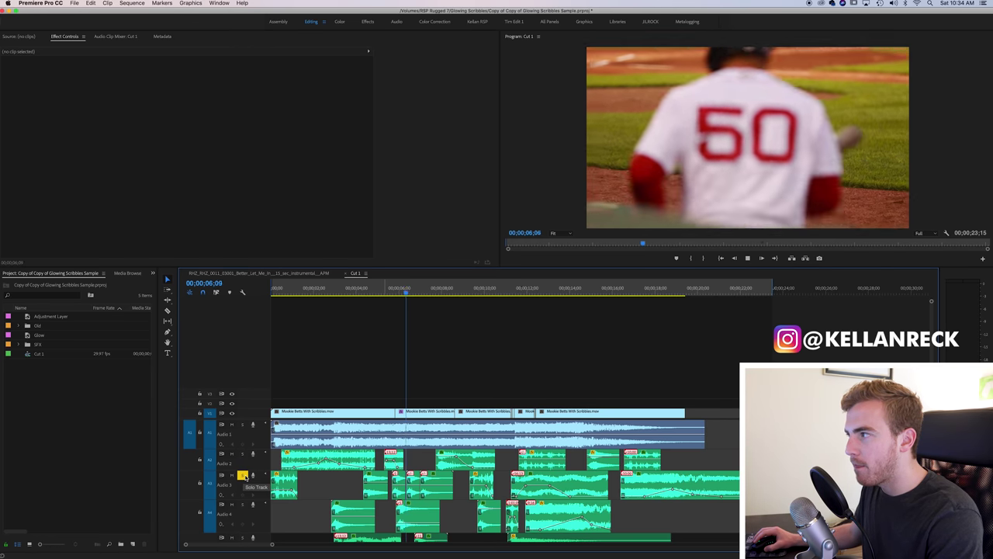
key(space)
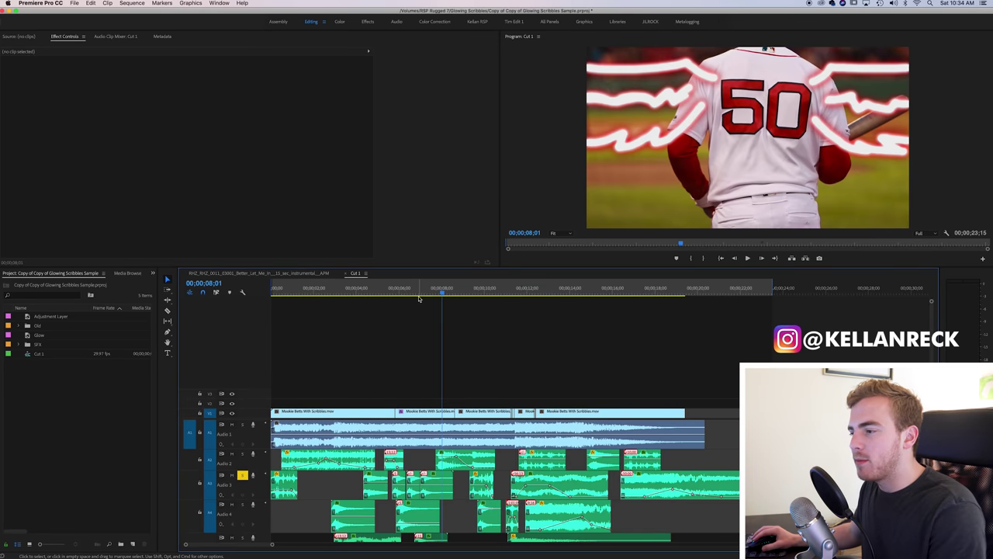
click(435, 293)
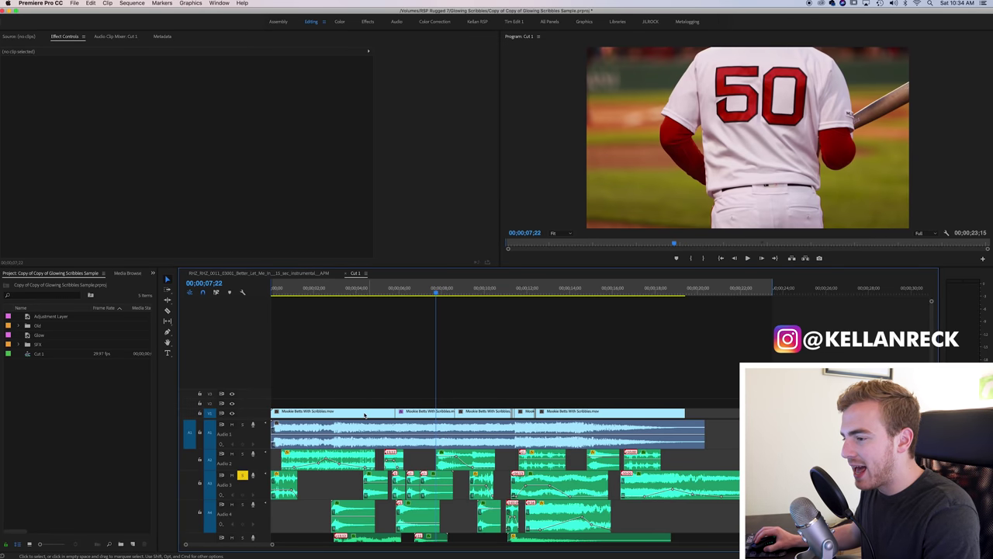
- Solo Audio 2 and replay the number 50 shot, stopping at 09;07
click(242, 454)
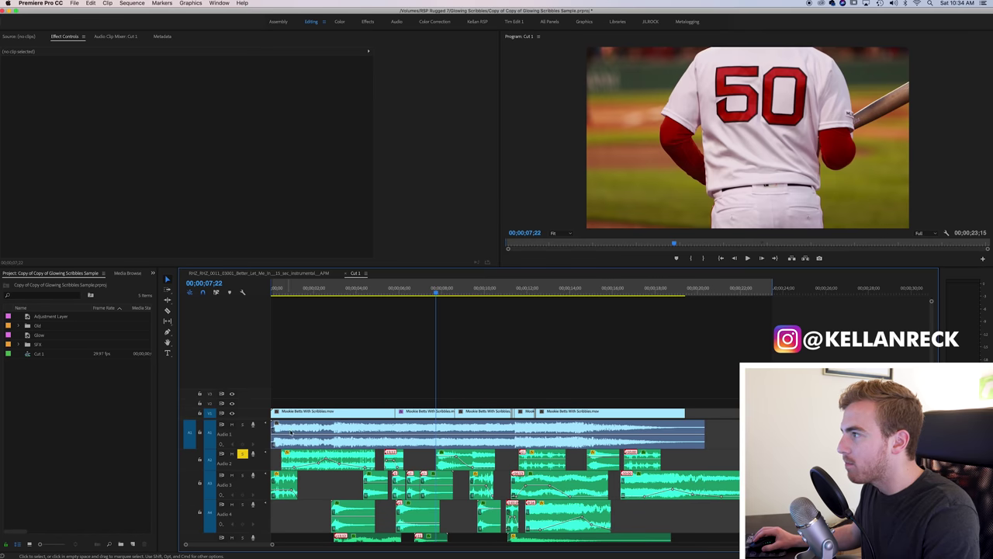
key(space)
mouse_move(436, 287)
mouse_down()
mouse_move(451, 294)
mouse_move(426, 291)
mouse_up()
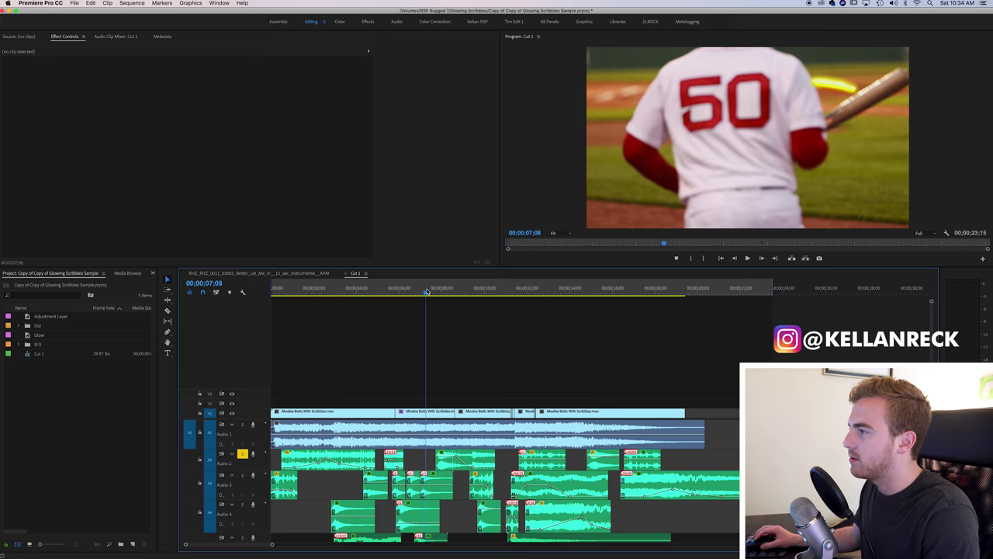
key(space)
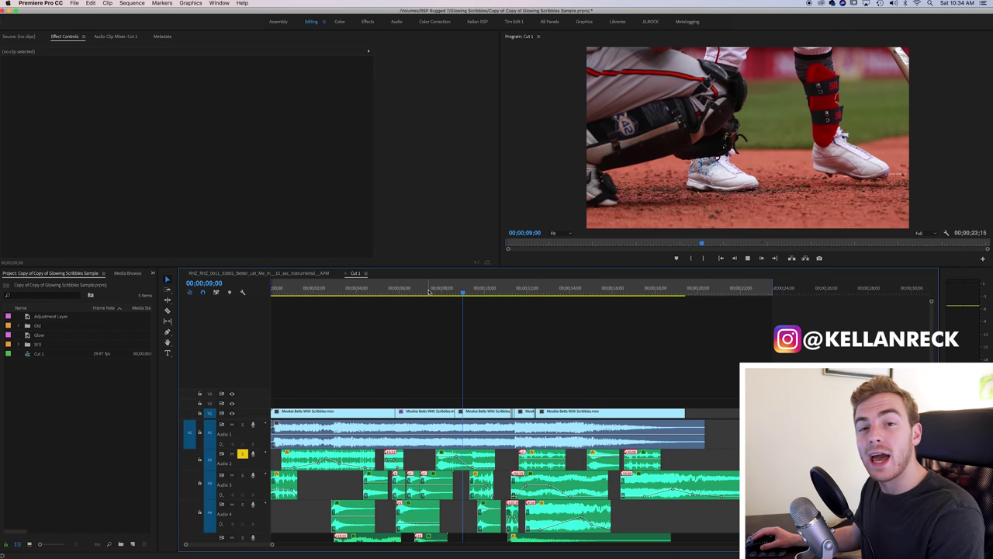
key(space)
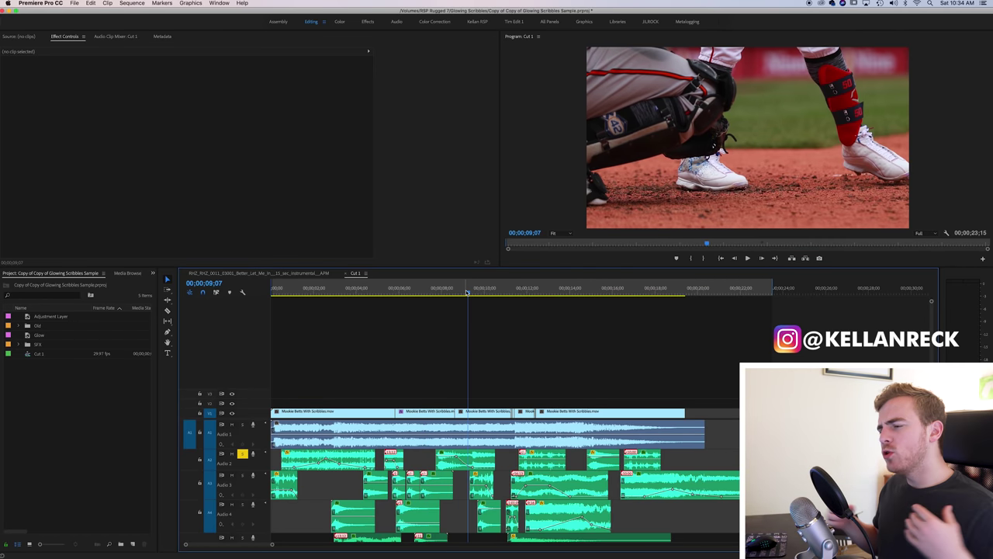